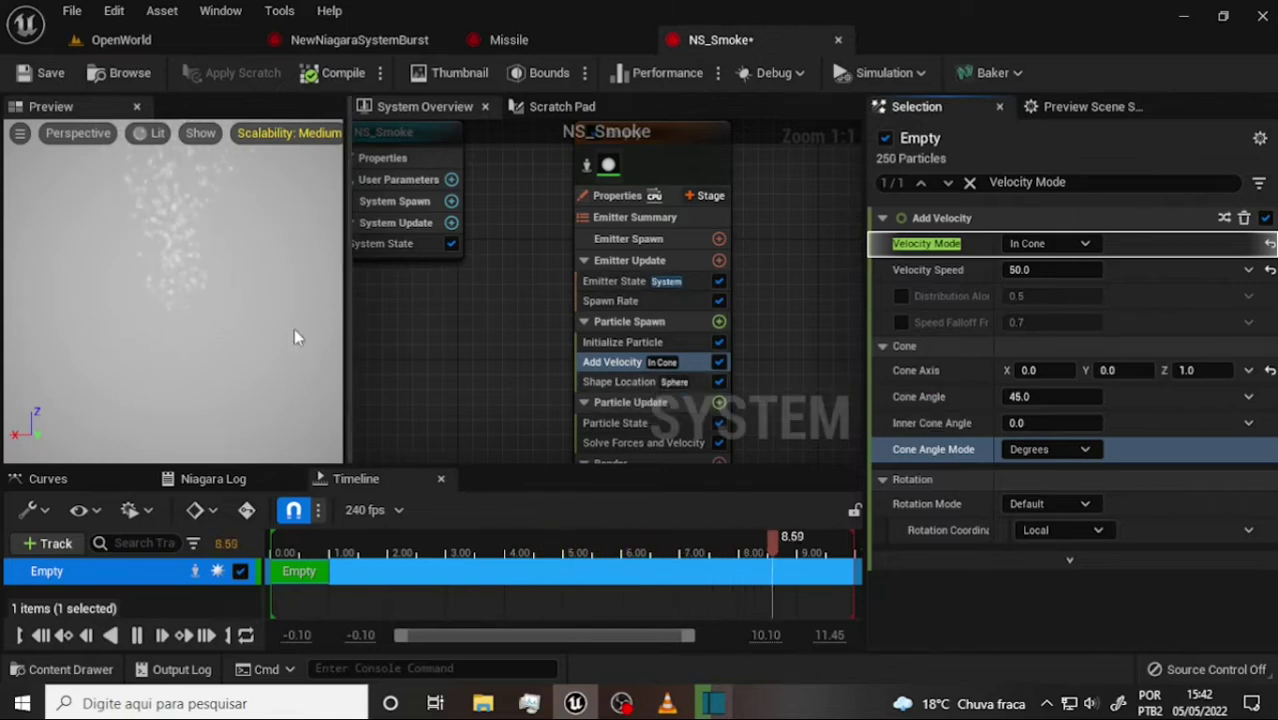
Step: Check the reference tutorial video, then return to the Unreal editor
left_click(667, 704)
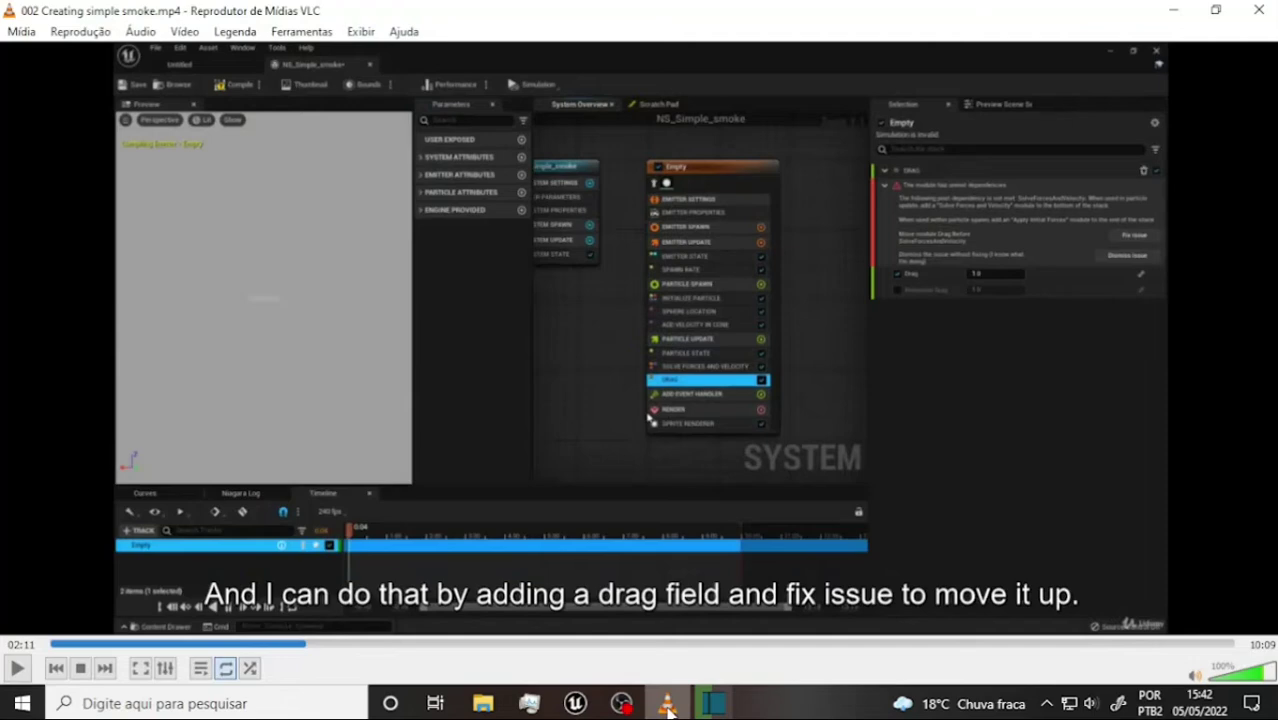
left_click(668, 706)
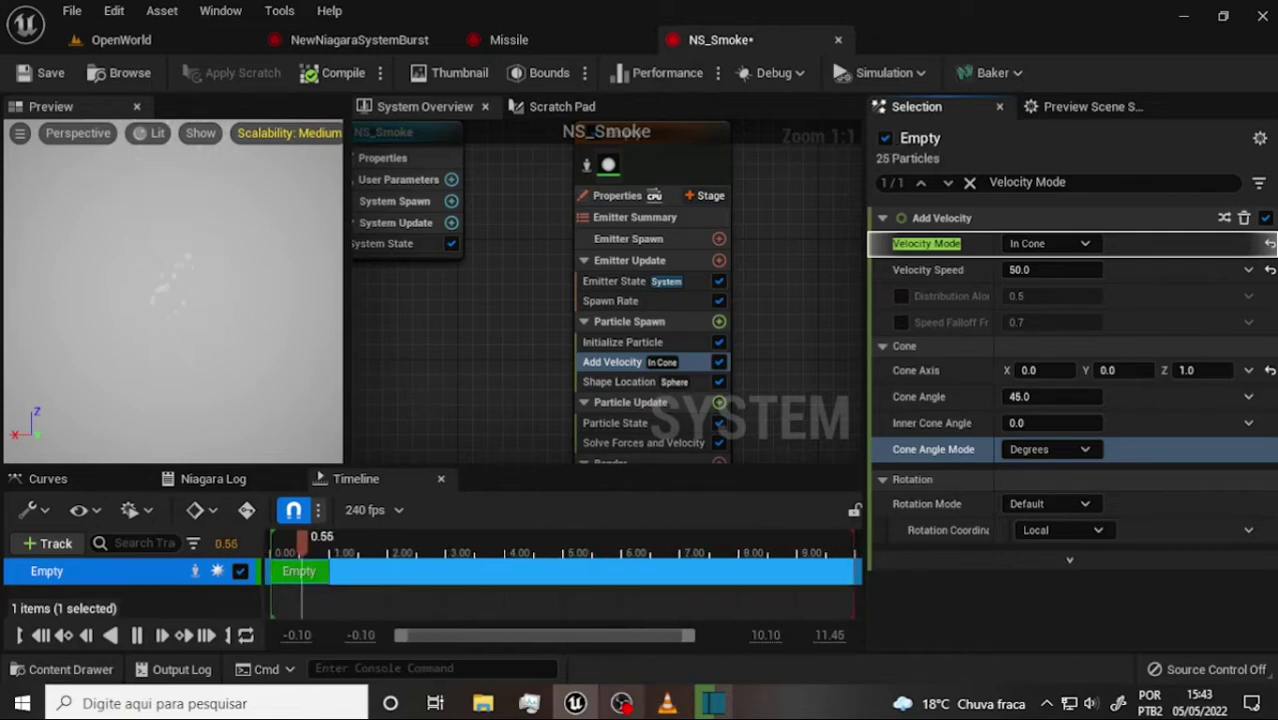
left_click(621, 706)
left_click(575, 703)
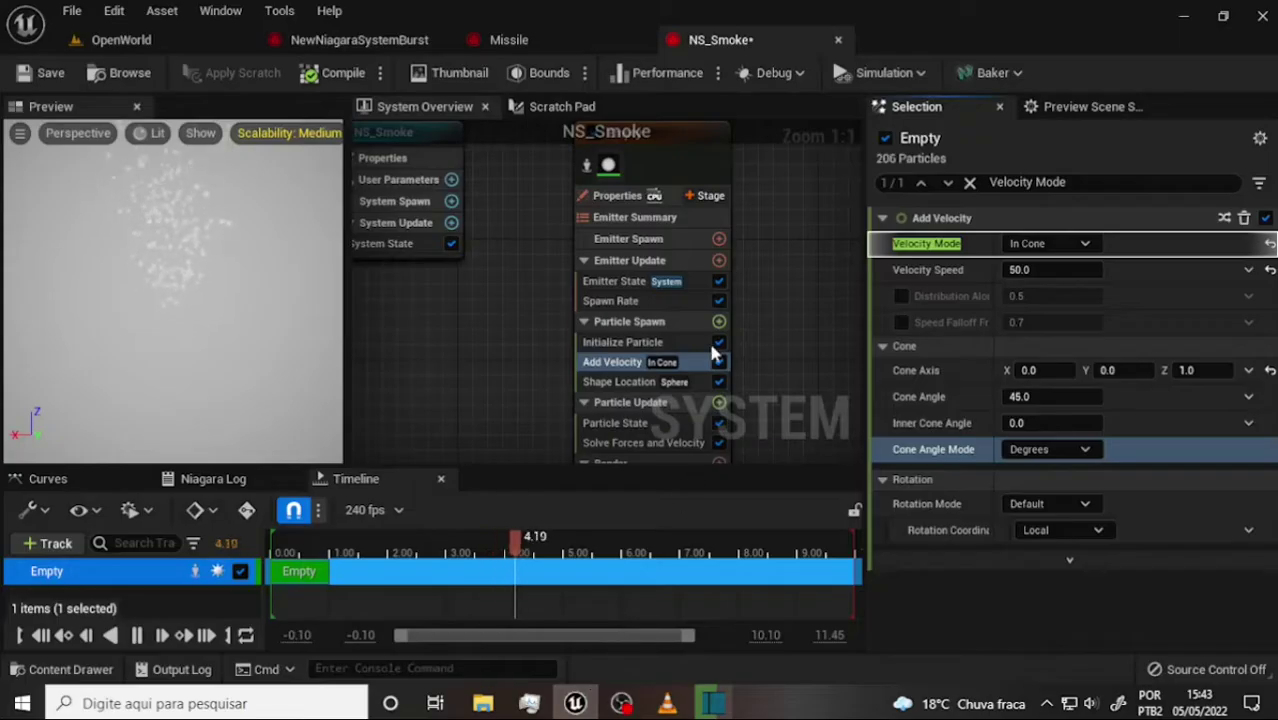
Step: Search 'drag' under Particle Spawn, then delete the mistakenly added Sprite Based Line module
left_click(719, 321)
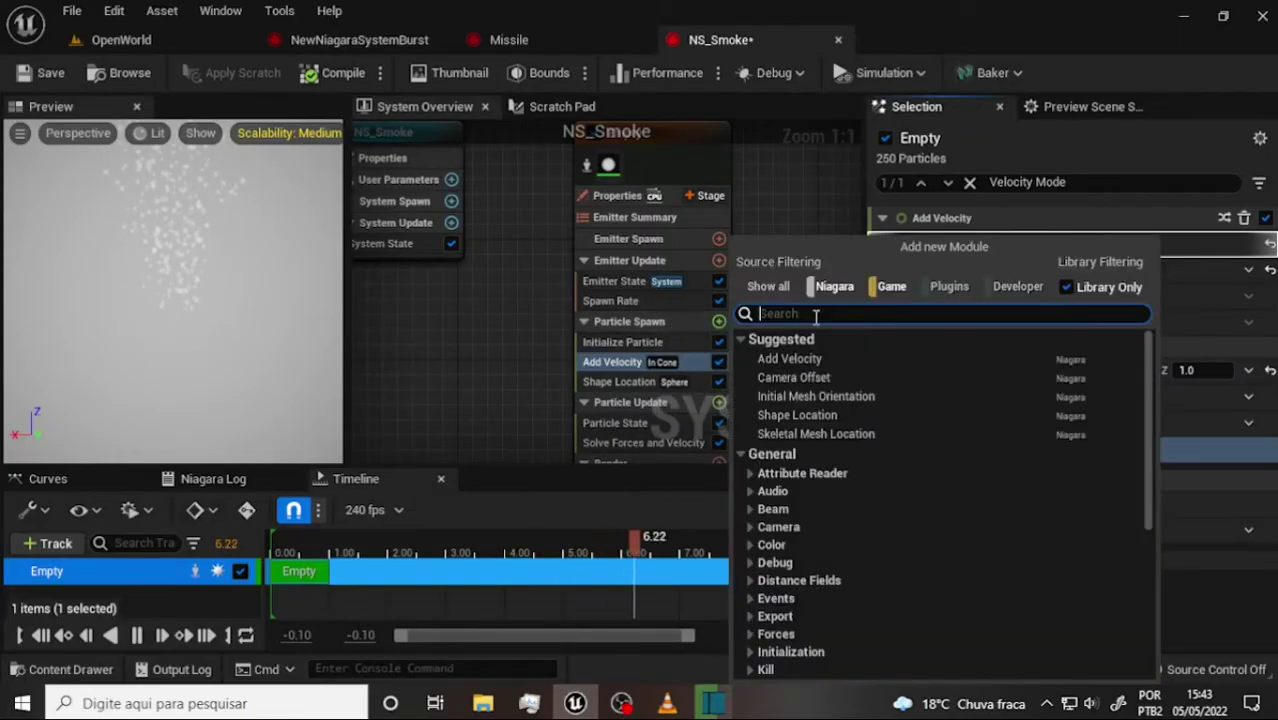
type("dr")
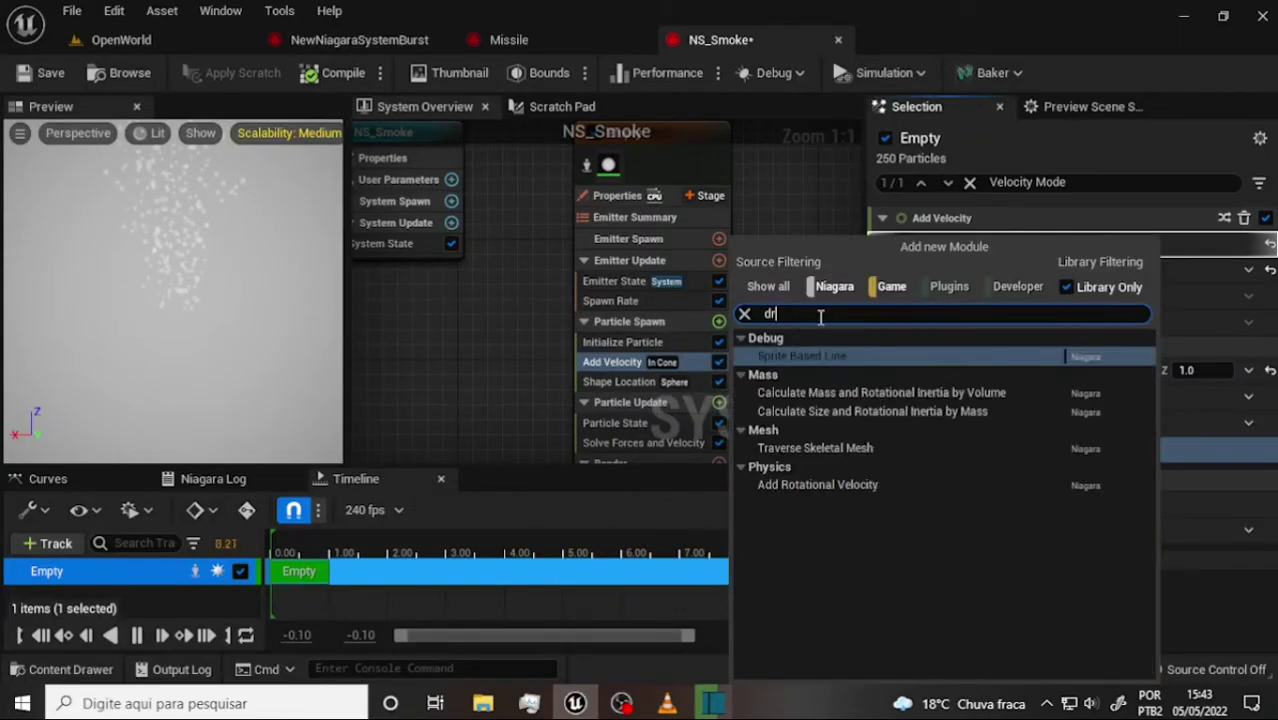
type("a")
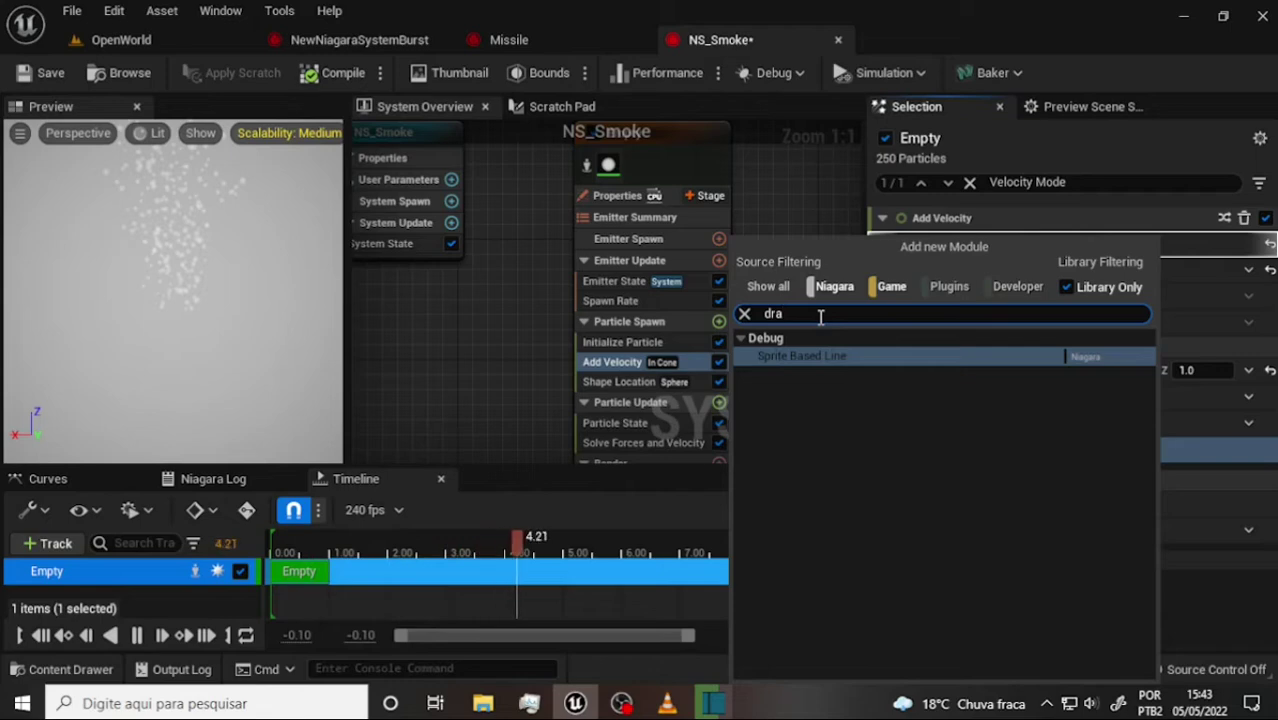
type("g")
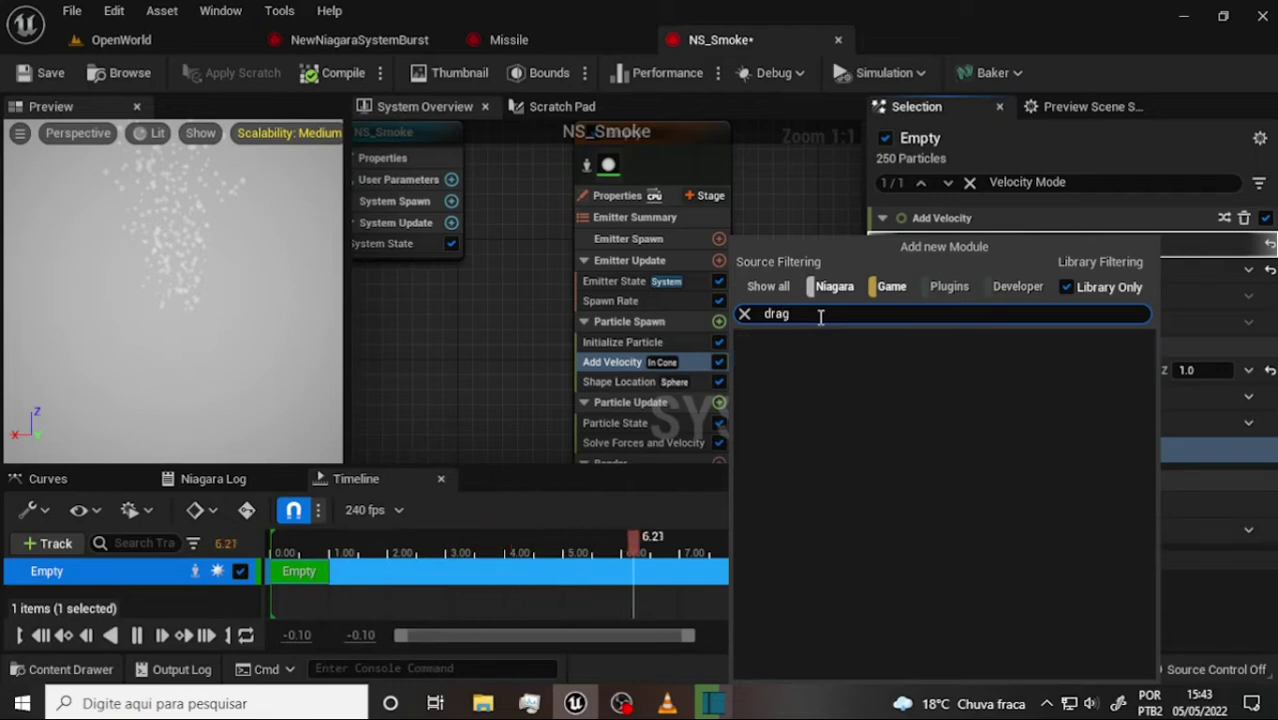
key("BackSpace")
key("BackSpace")
key("BackSpace")
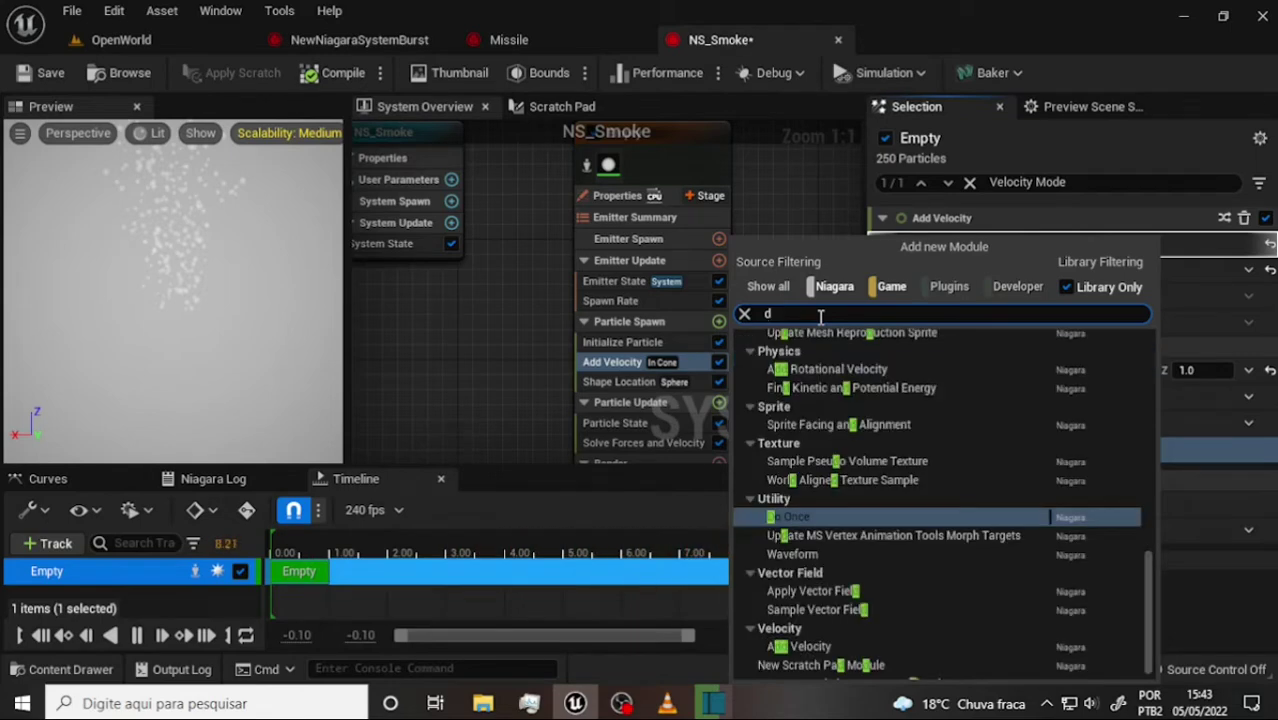
left_click(462, 381)
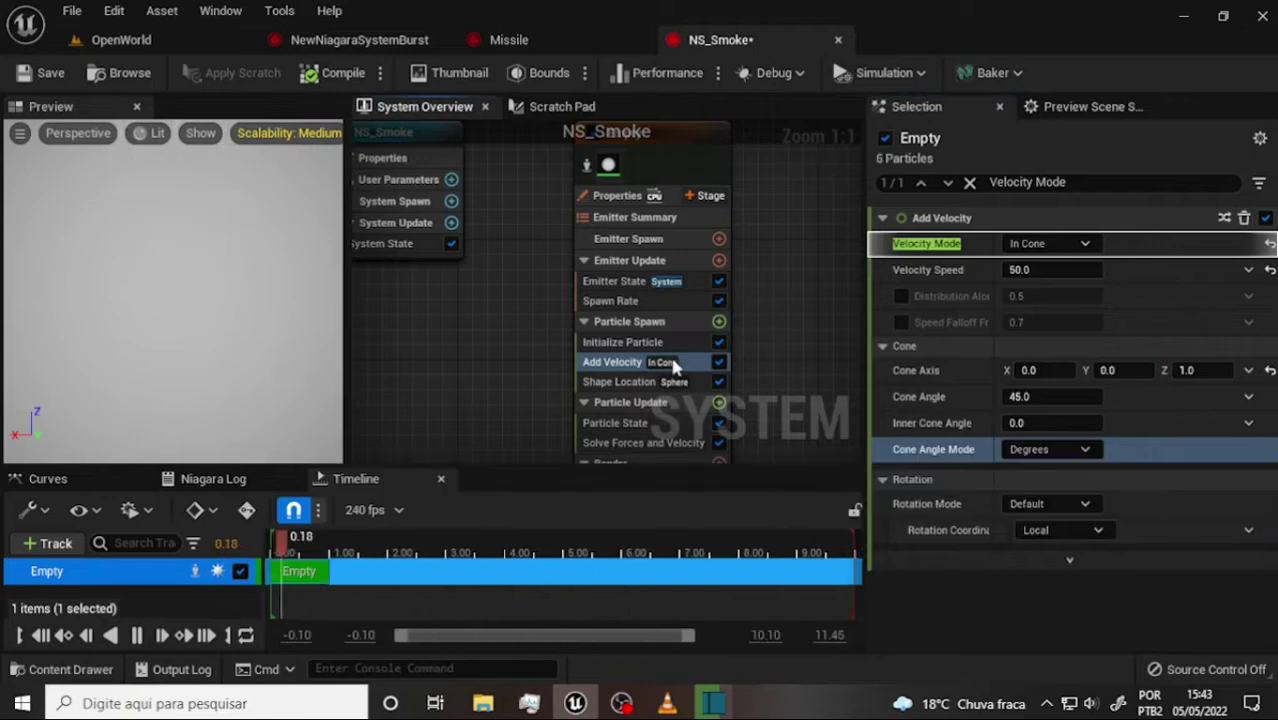
left_click(719, 321)
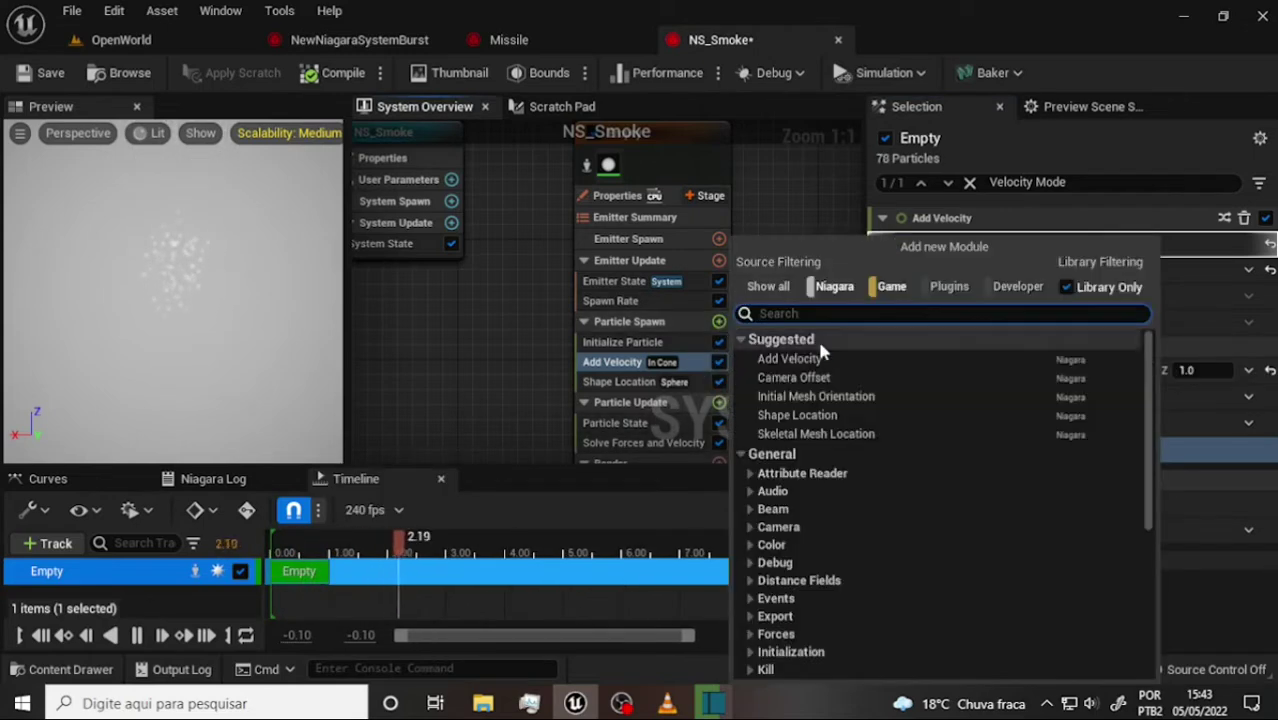
type("d")
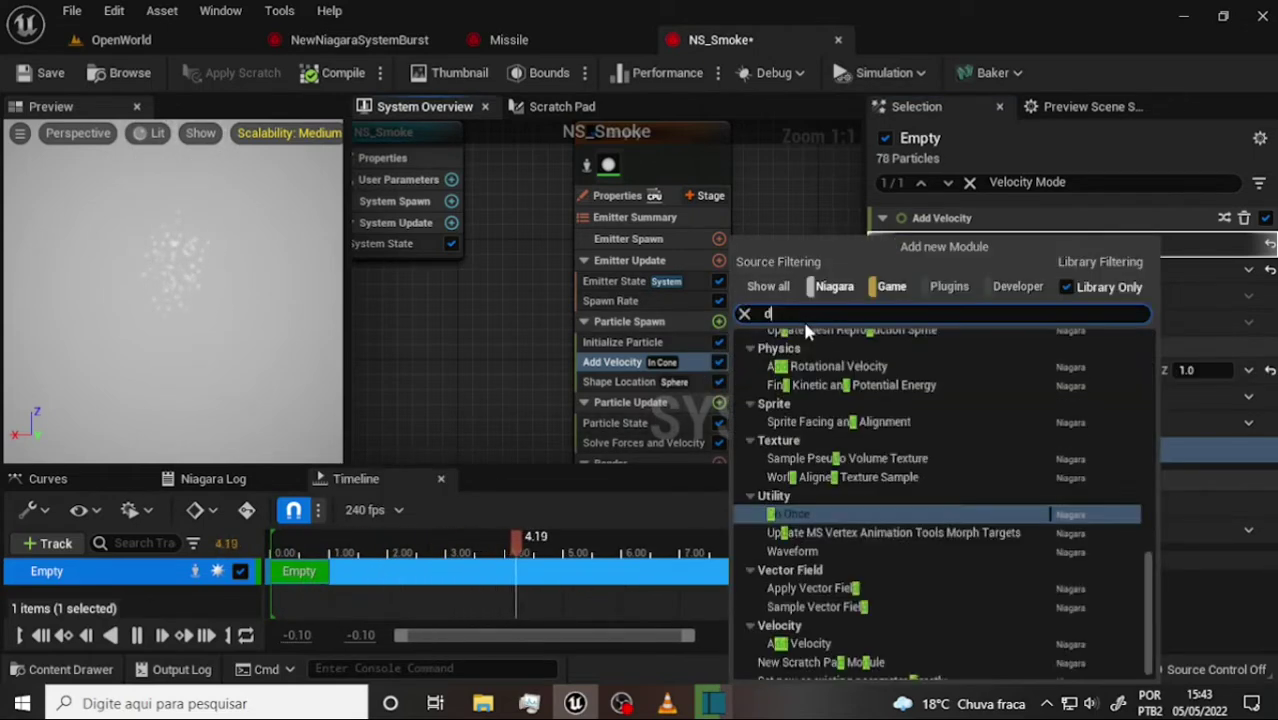
type("r")
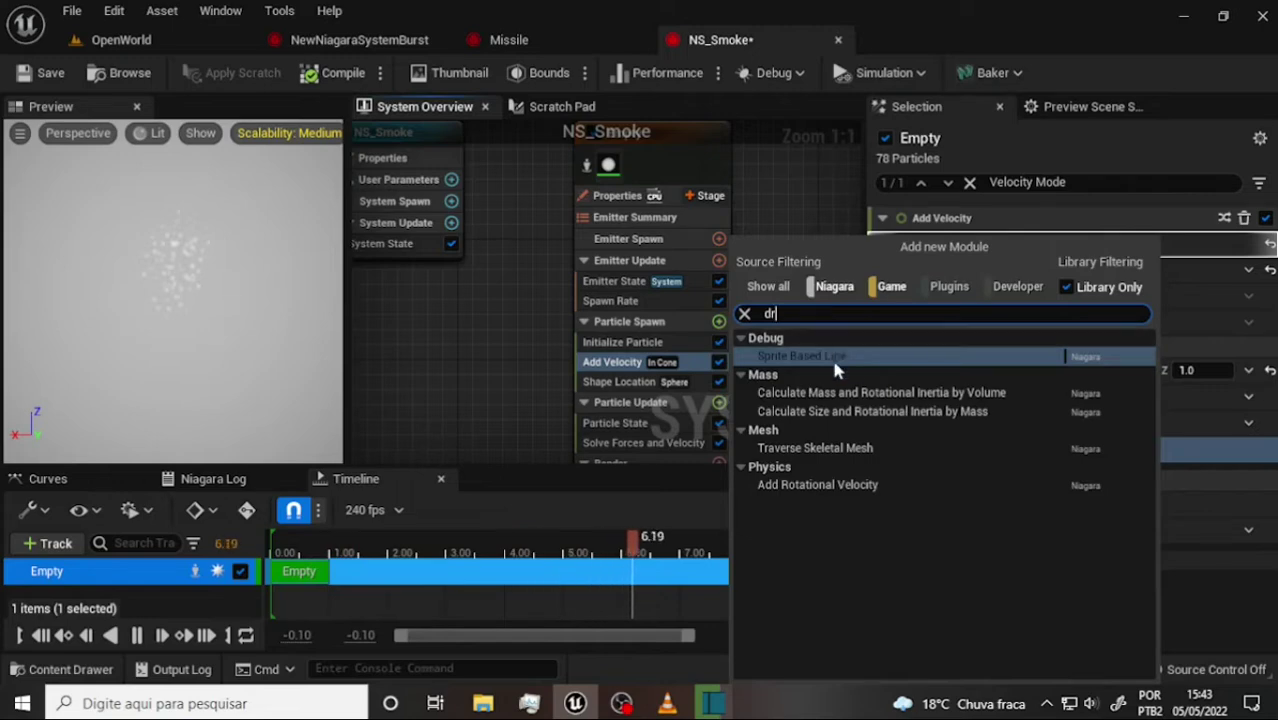
left_click(814, 356)
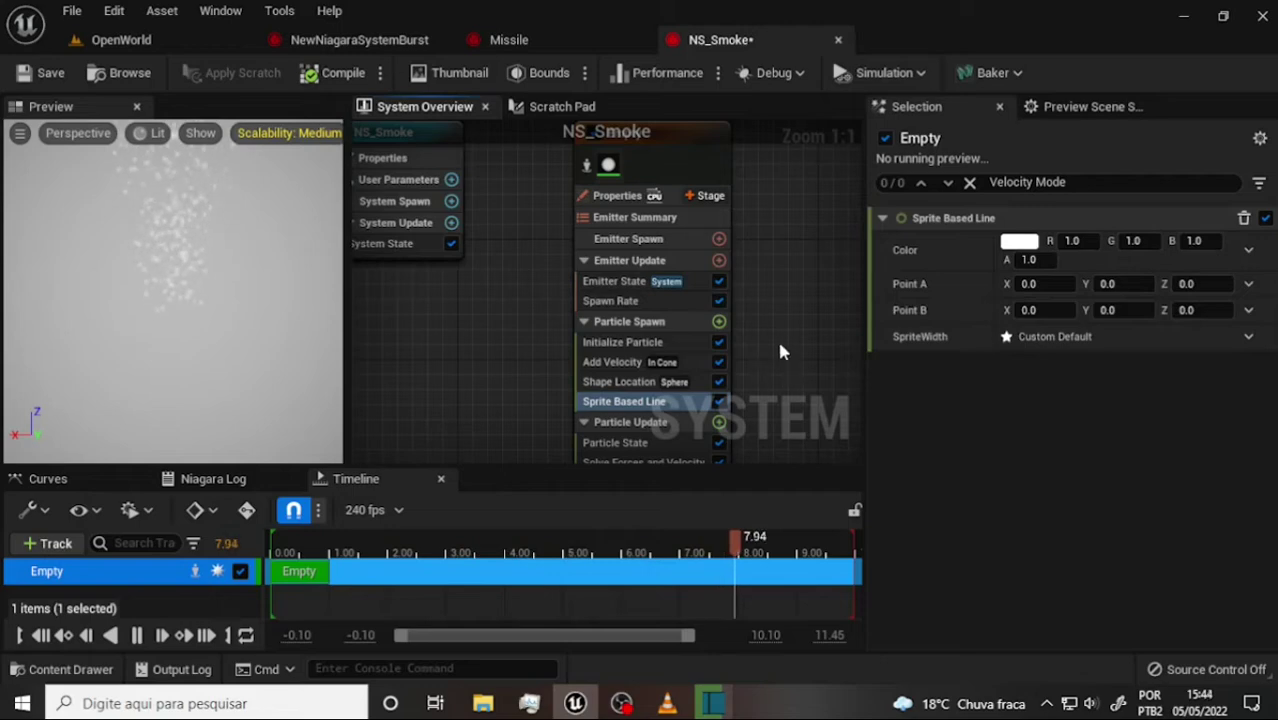
key("Delete")
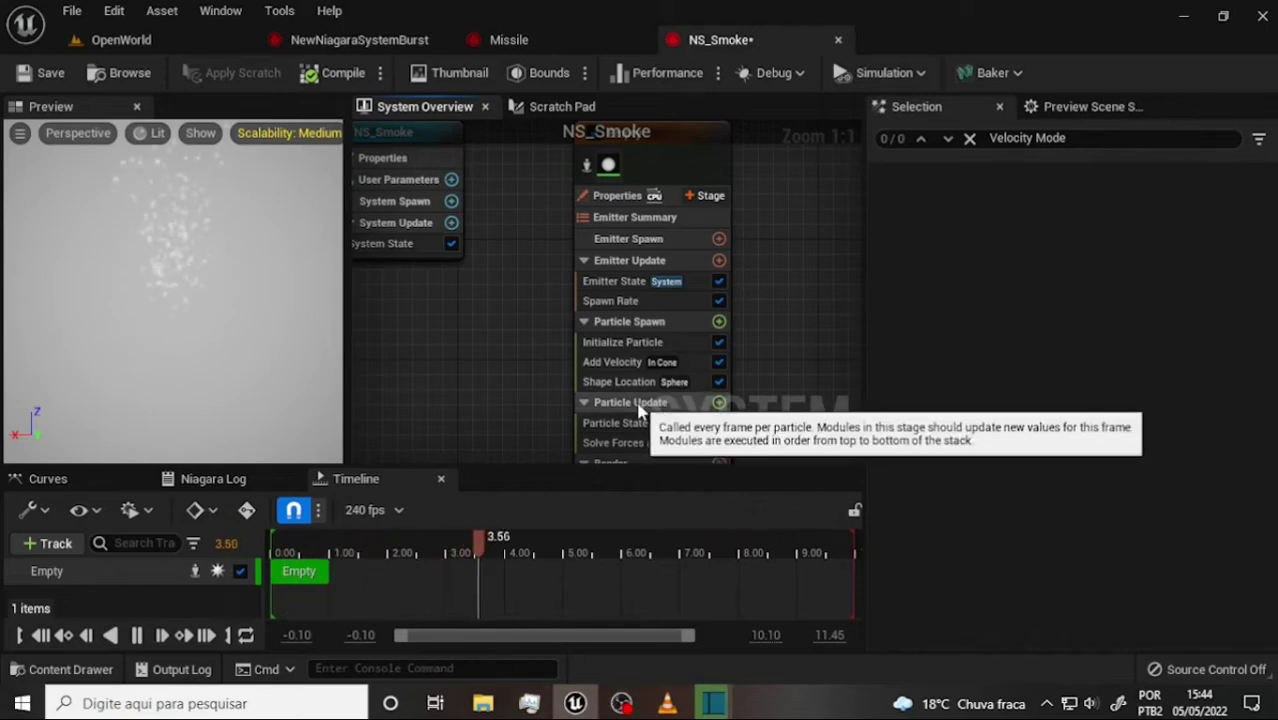
Step: Add Forces > Drag to Particle Update via a 'dra' search, then pan to the render stage
left_click(718, 402)
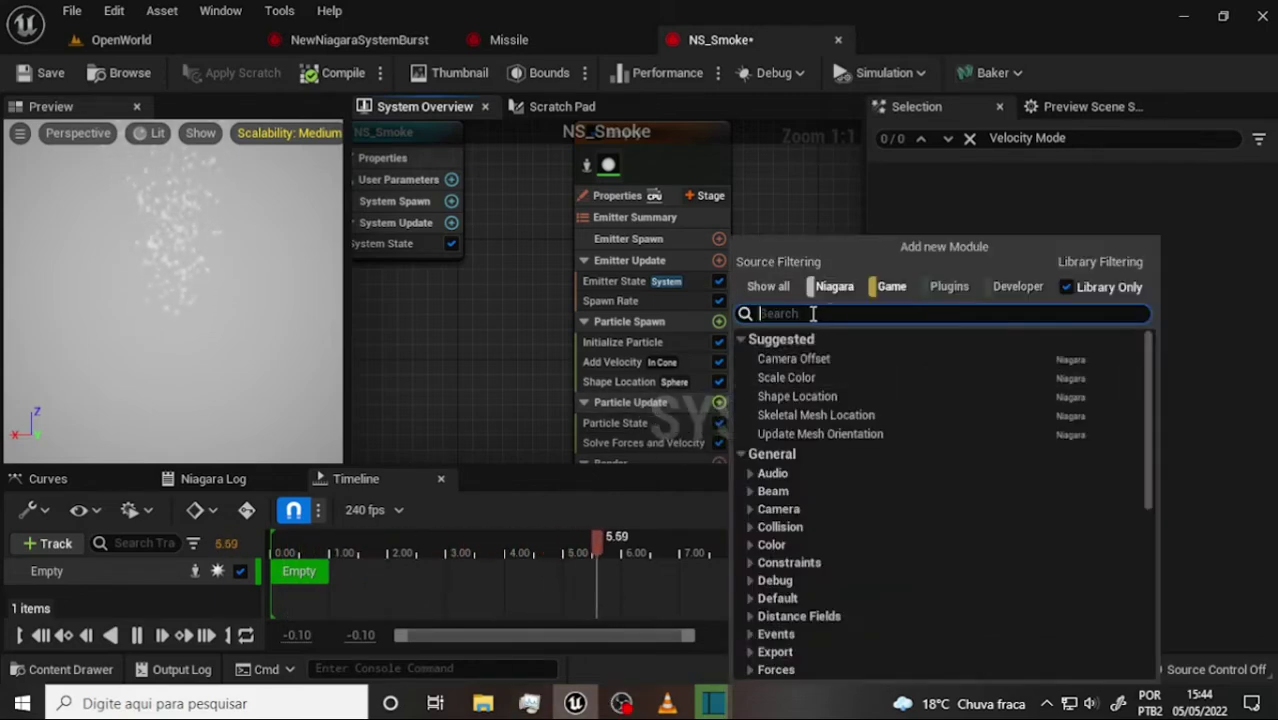
type("dr")
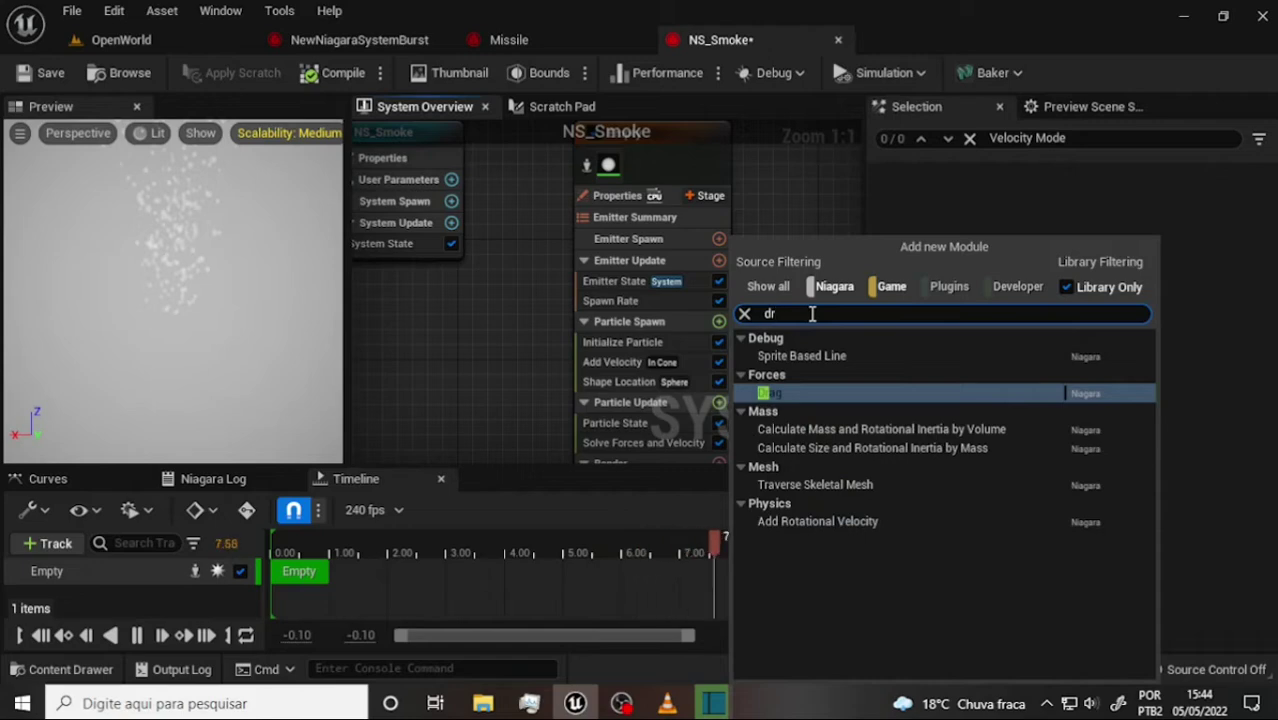
type("a")
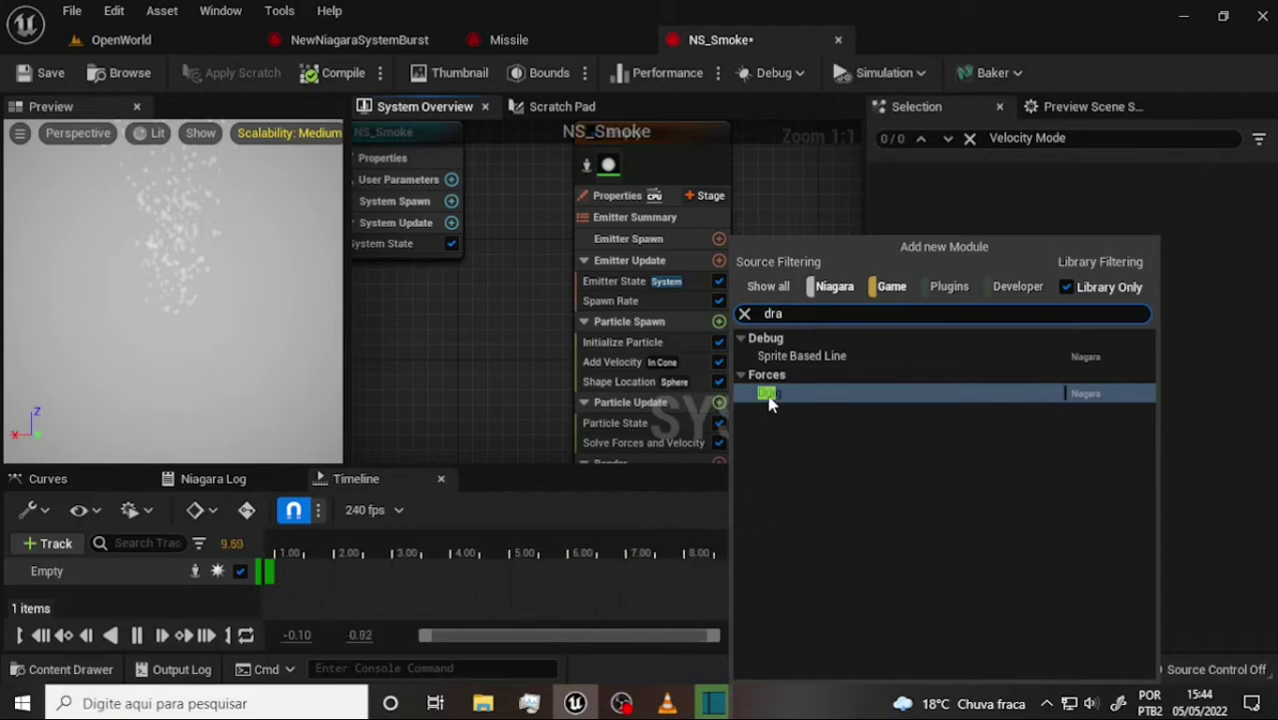
left_click(770, 394)
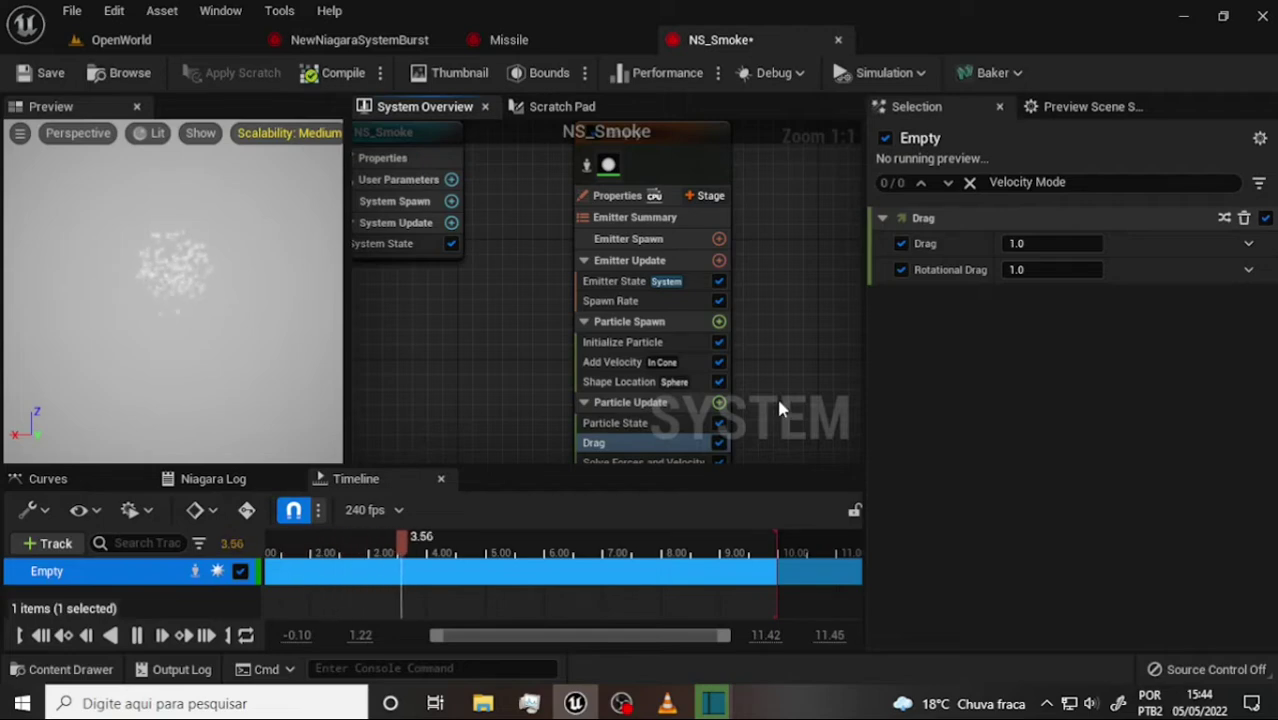
scroll(781, 376, "down", 5)
scroll(779, 370, "up", 5)
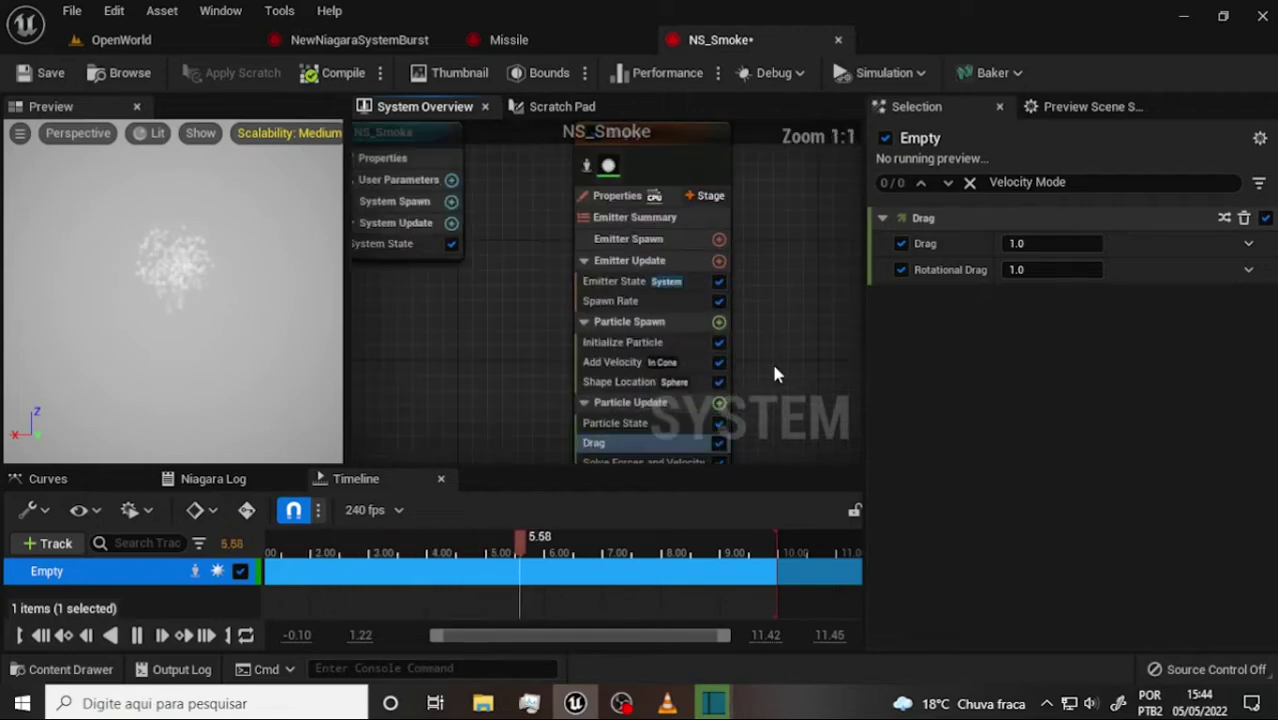
right_click_drag(776, 374, 769, 299)
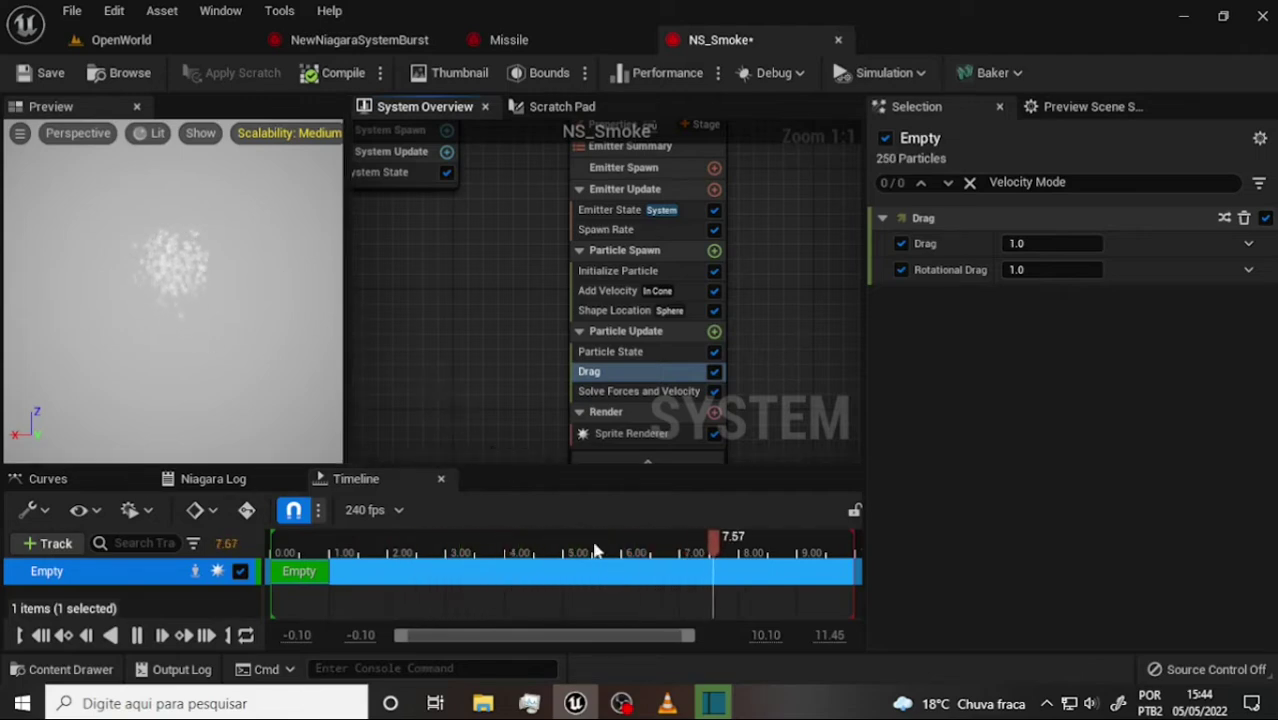
left_click(621, 703)
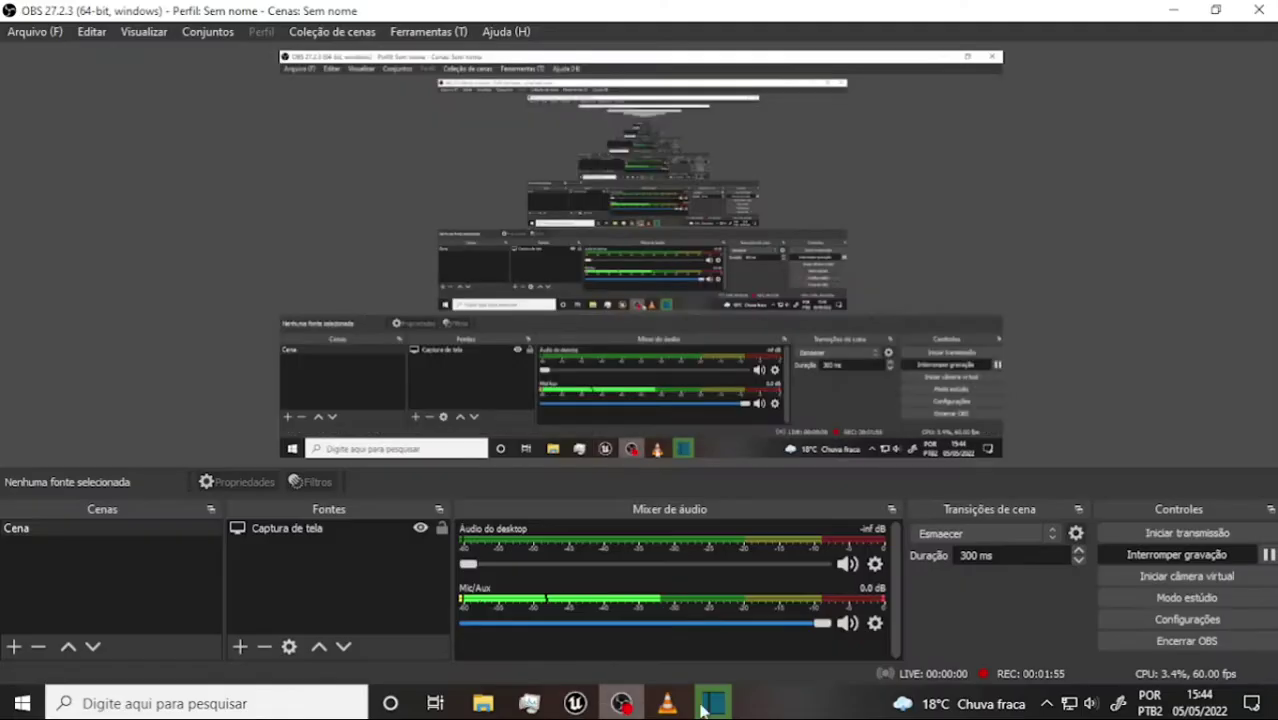
left_click(576, 704)
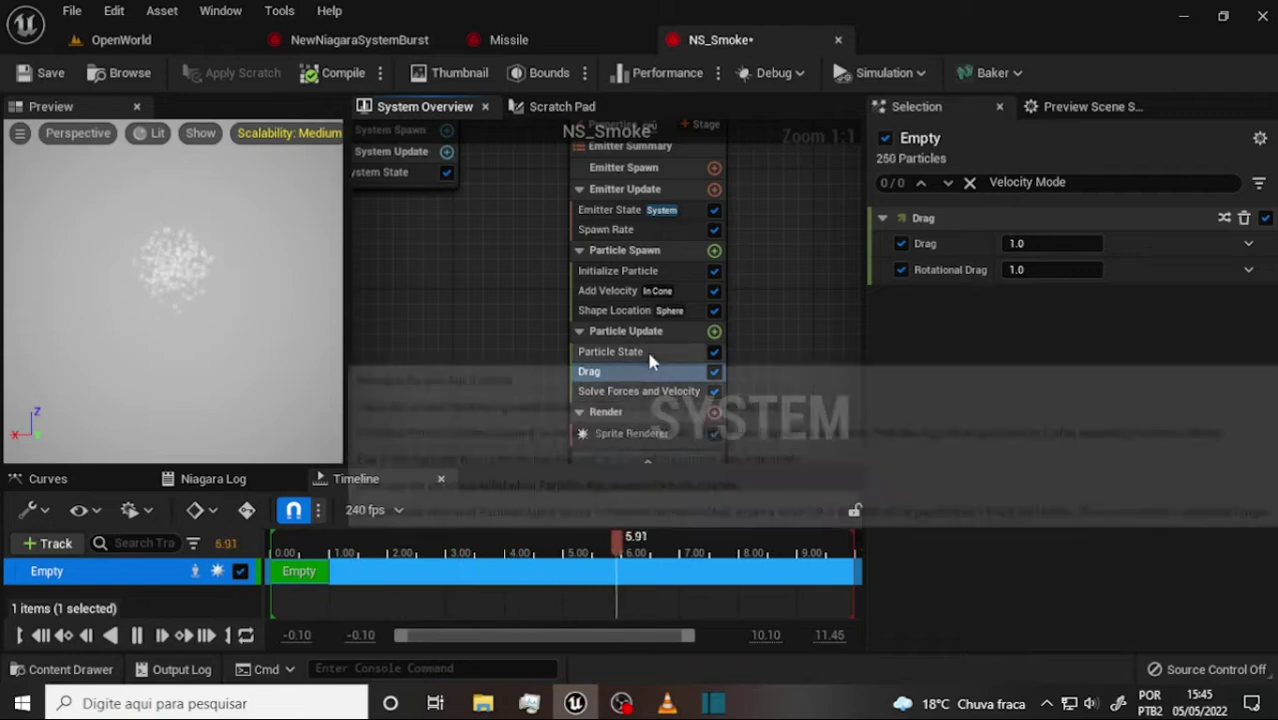
Step: Set the Drag module's Drag value to 0.25 and orbit the preview to see the grid
left_click(1015, 245)
type(".25")
key("Return")
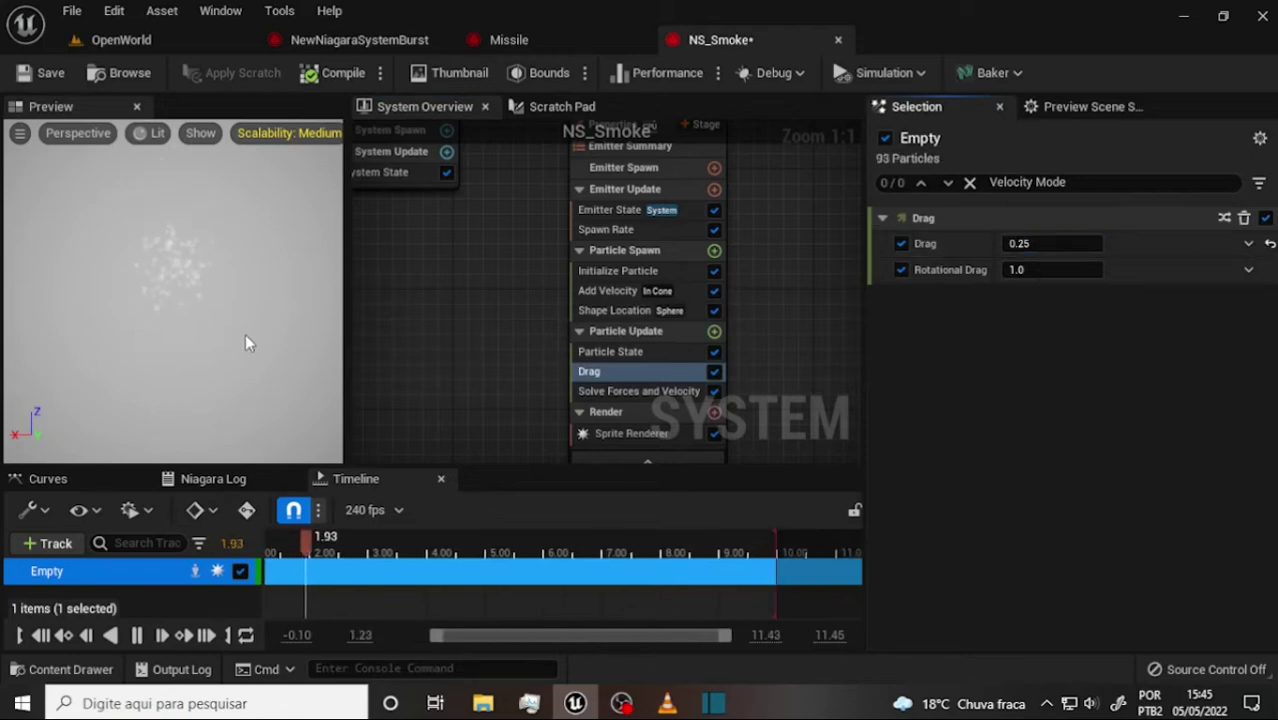
left_click(265, 287)
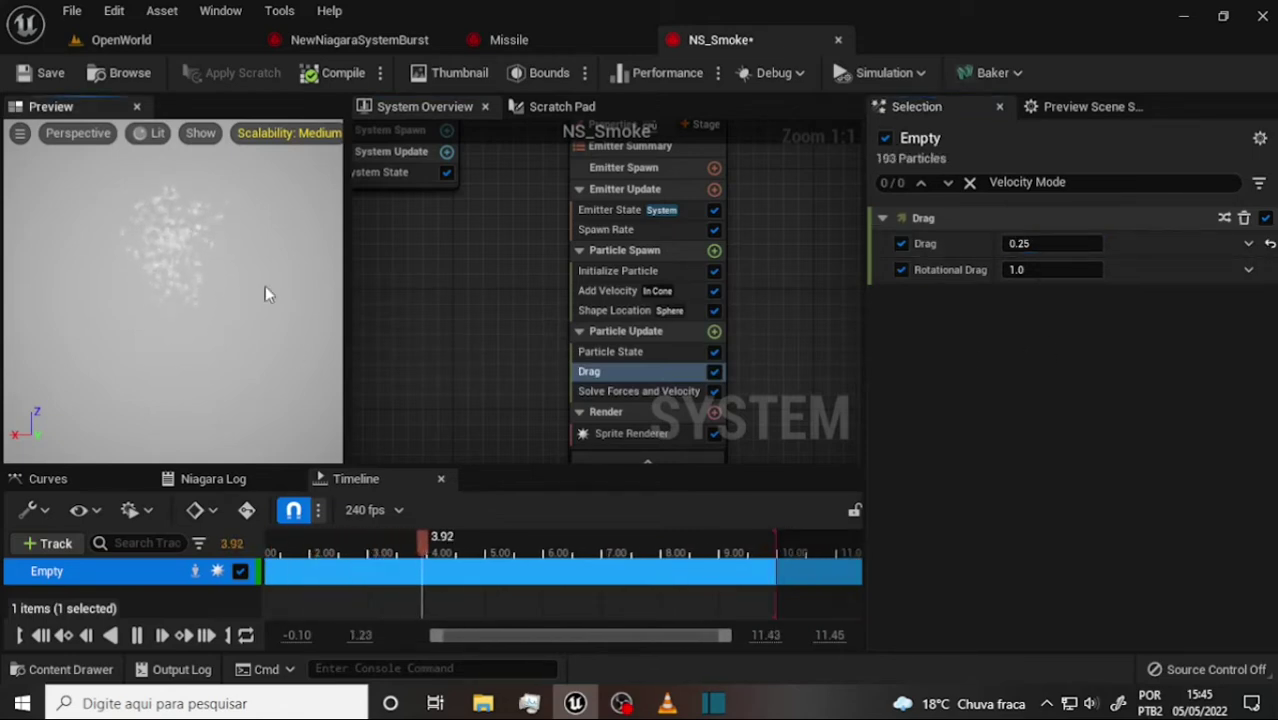
mouse_move(265, 293)
left_mouse_down()
mouse_move(265, 330)
mouse_move(258, 270)
left_mouse_up()
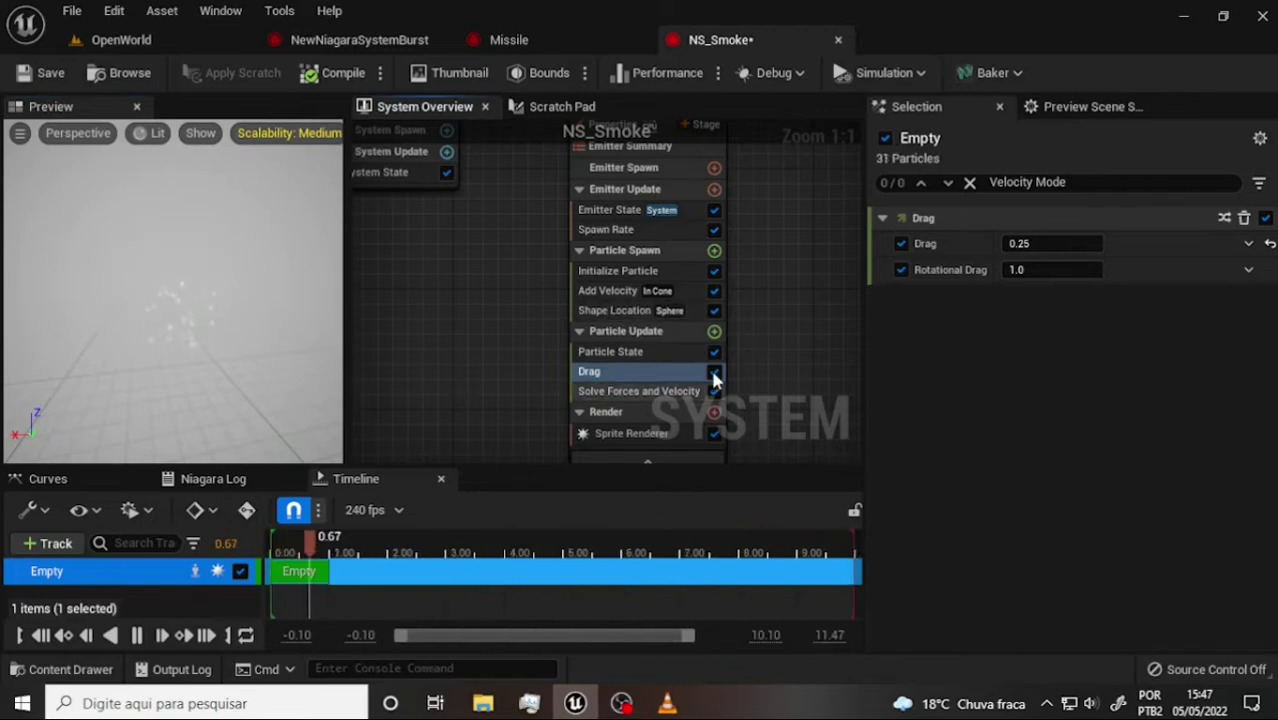
Step: In Add Velocity, set Velocity Speed to 150 and Cone Angle to 25
left_click(630, 250)
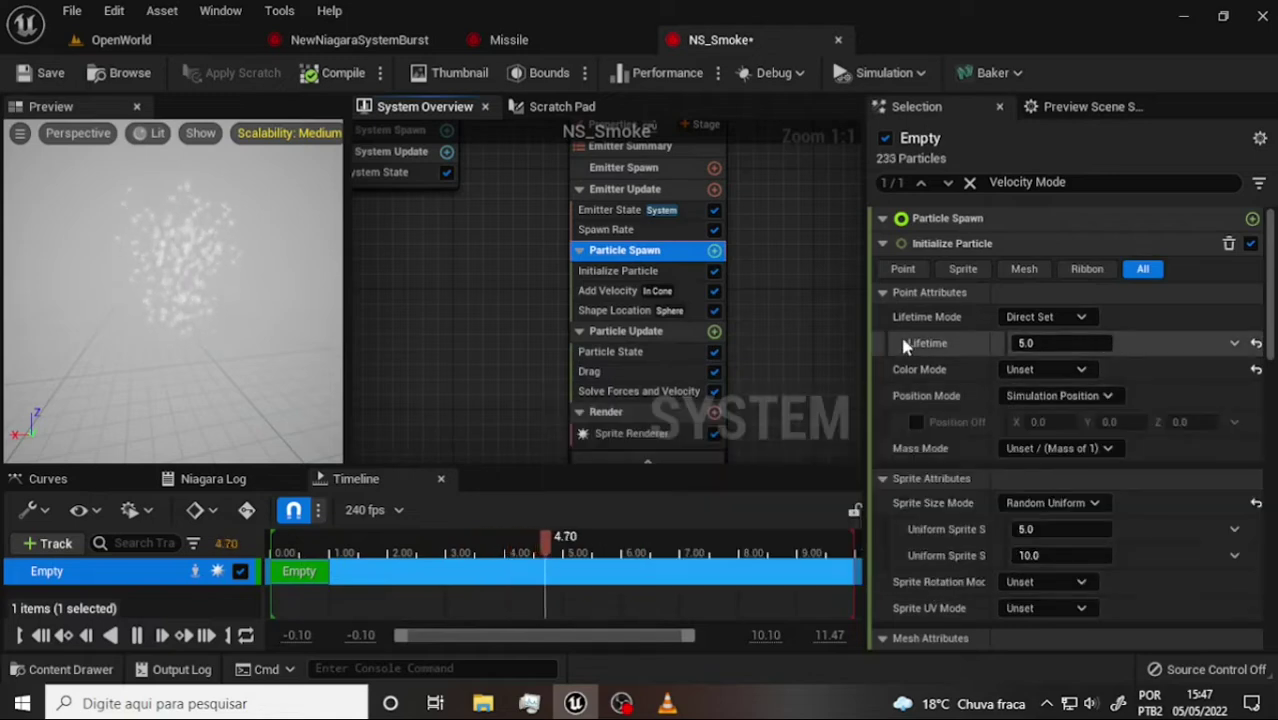
scroll(1148, 405, "down", 2)
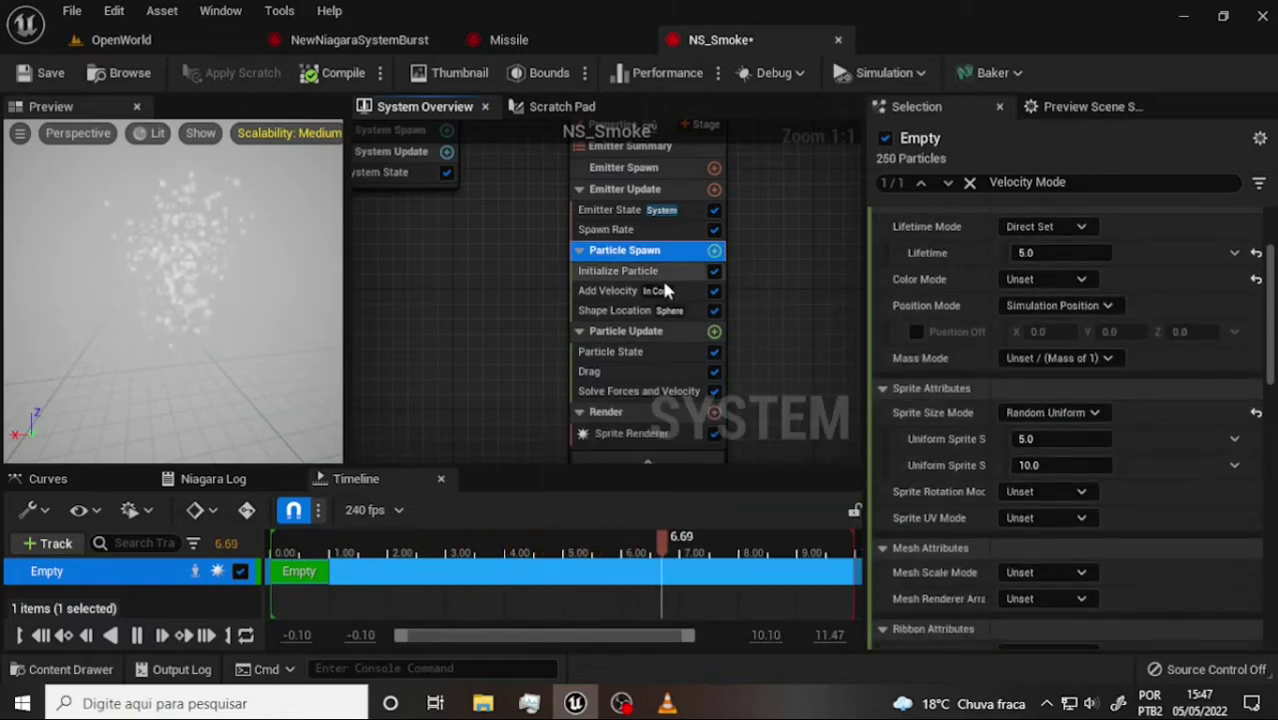
left_click(625, 290)
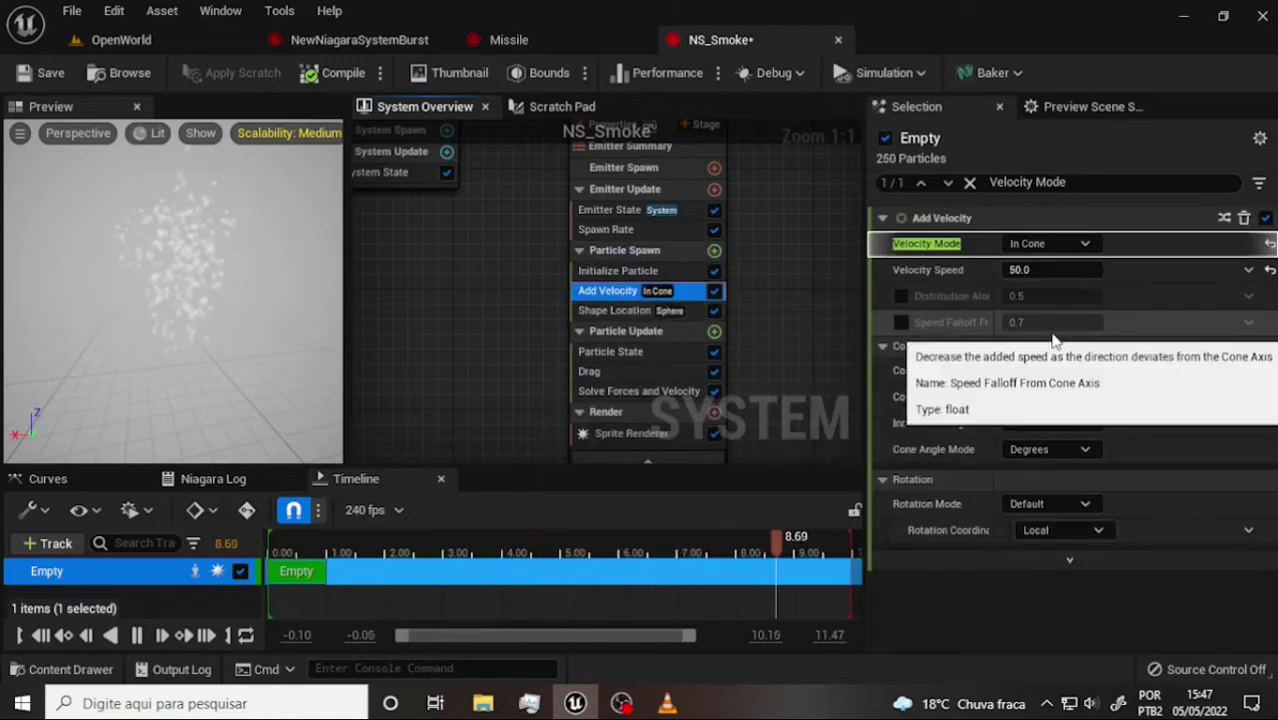
left_click(1057, 271)
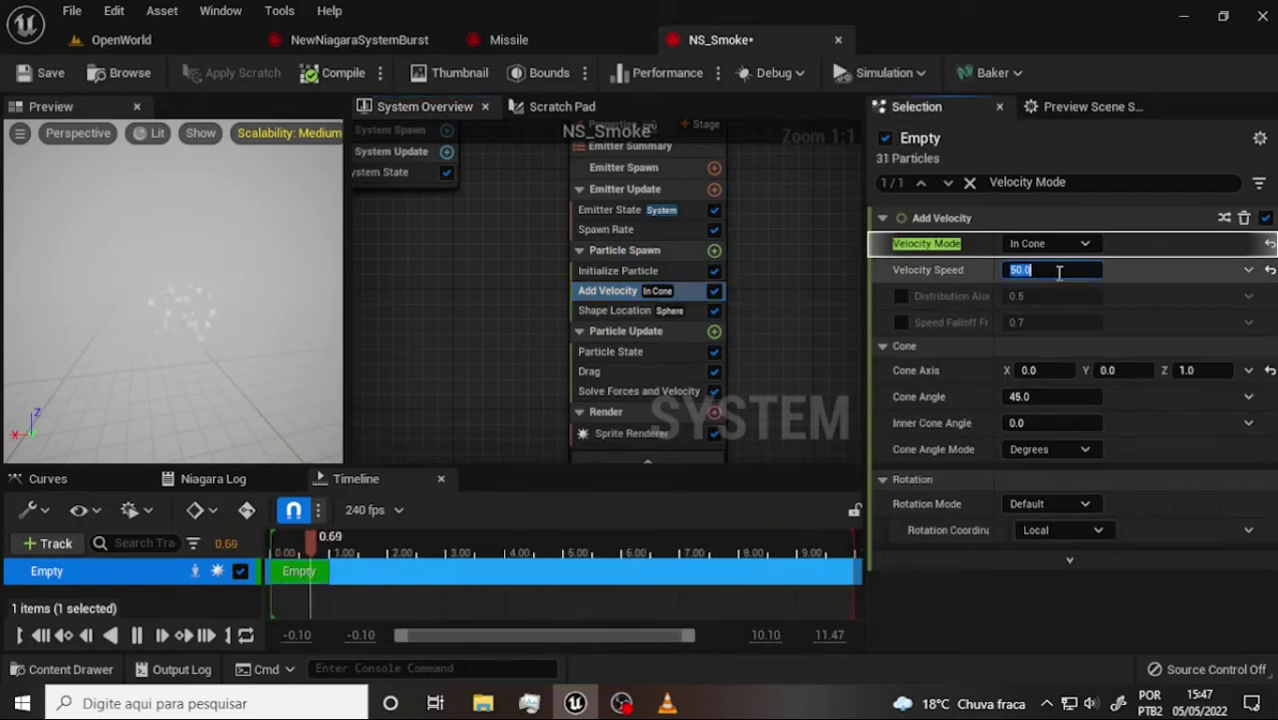
type("150")
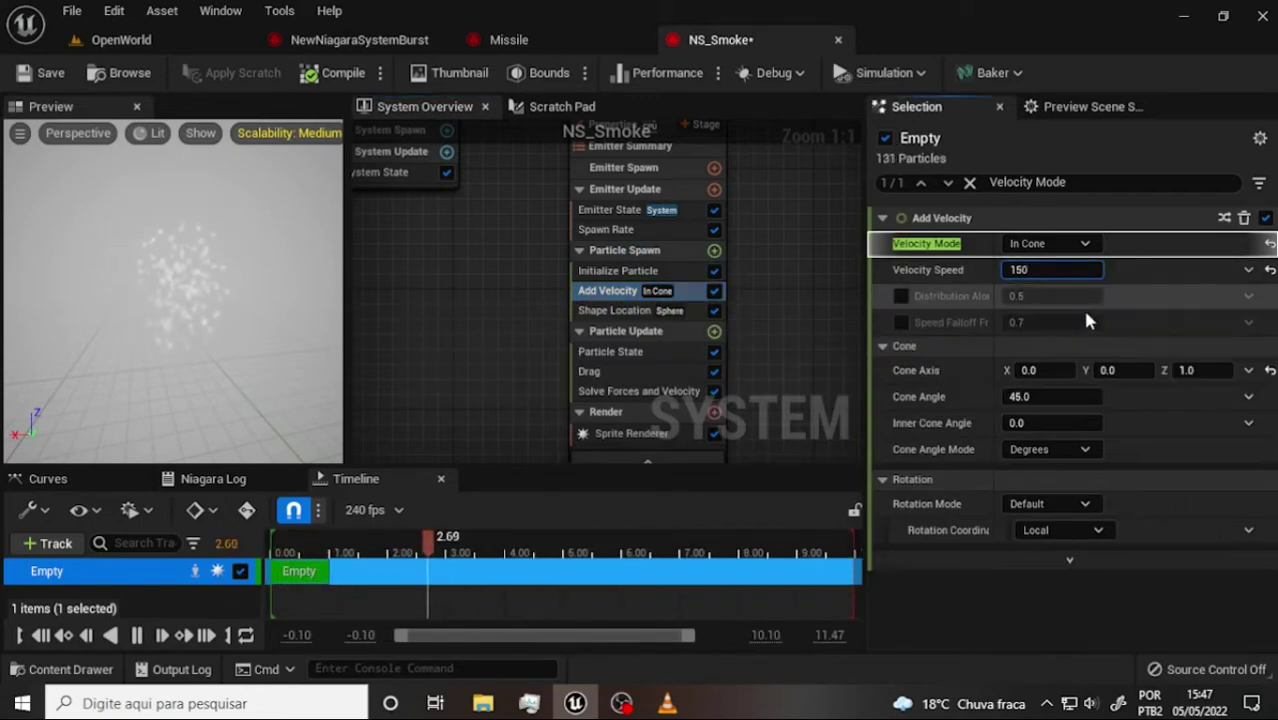
left_click(1017, 396)
type("25")
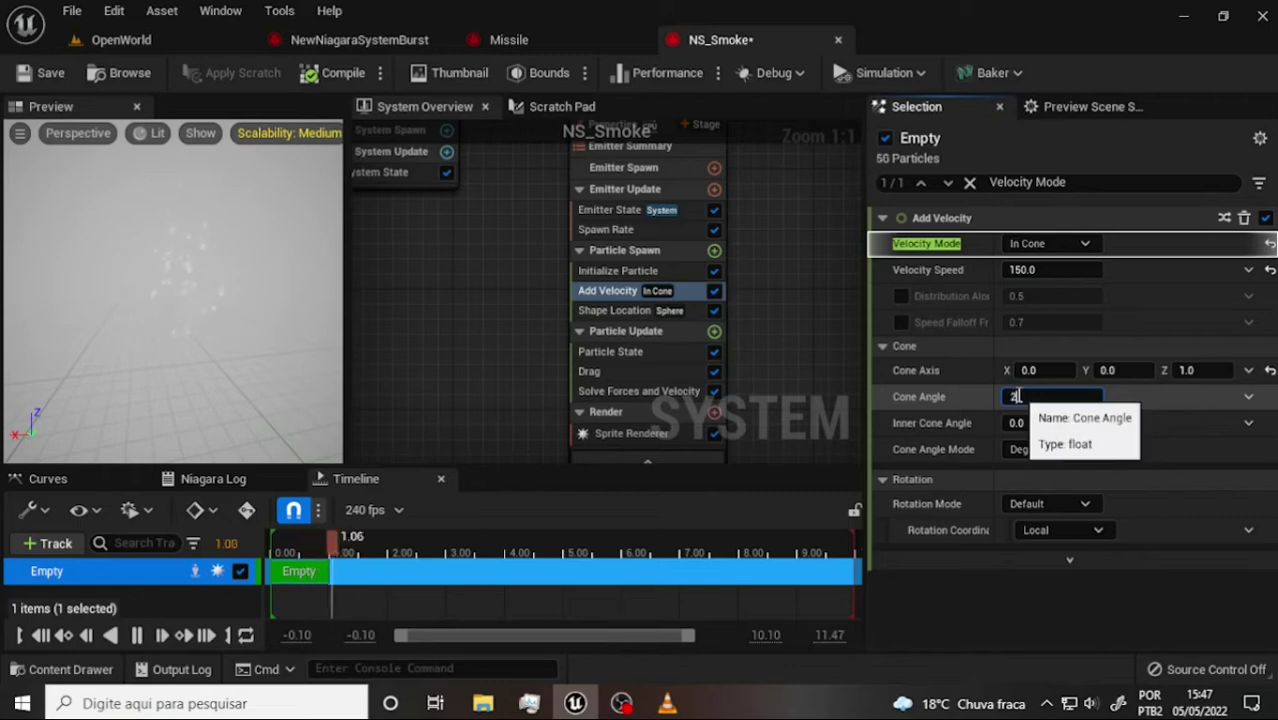
key("Return")
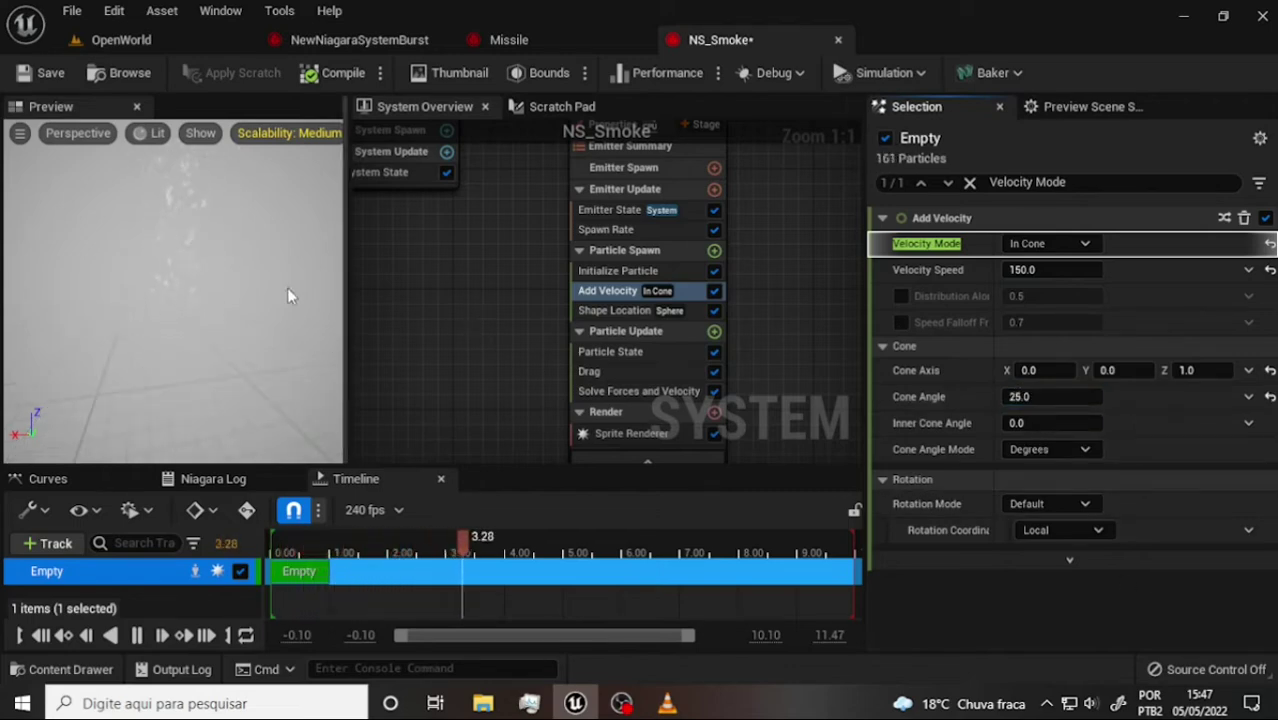
Step: Orbit the preview around the smoke, then switch to OBS and back to NS_Smoke
left_click_drag(287, 287, 284, 290)
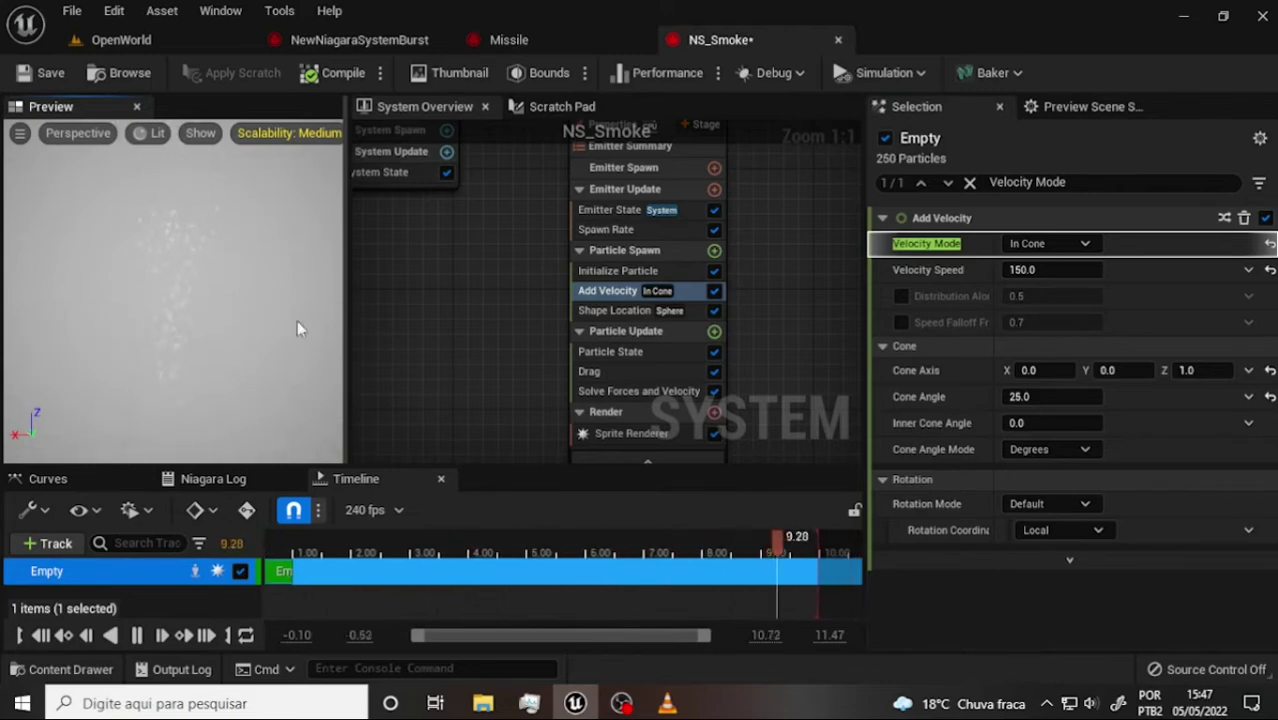
left_click(621, 703)
left_click(575, 703)
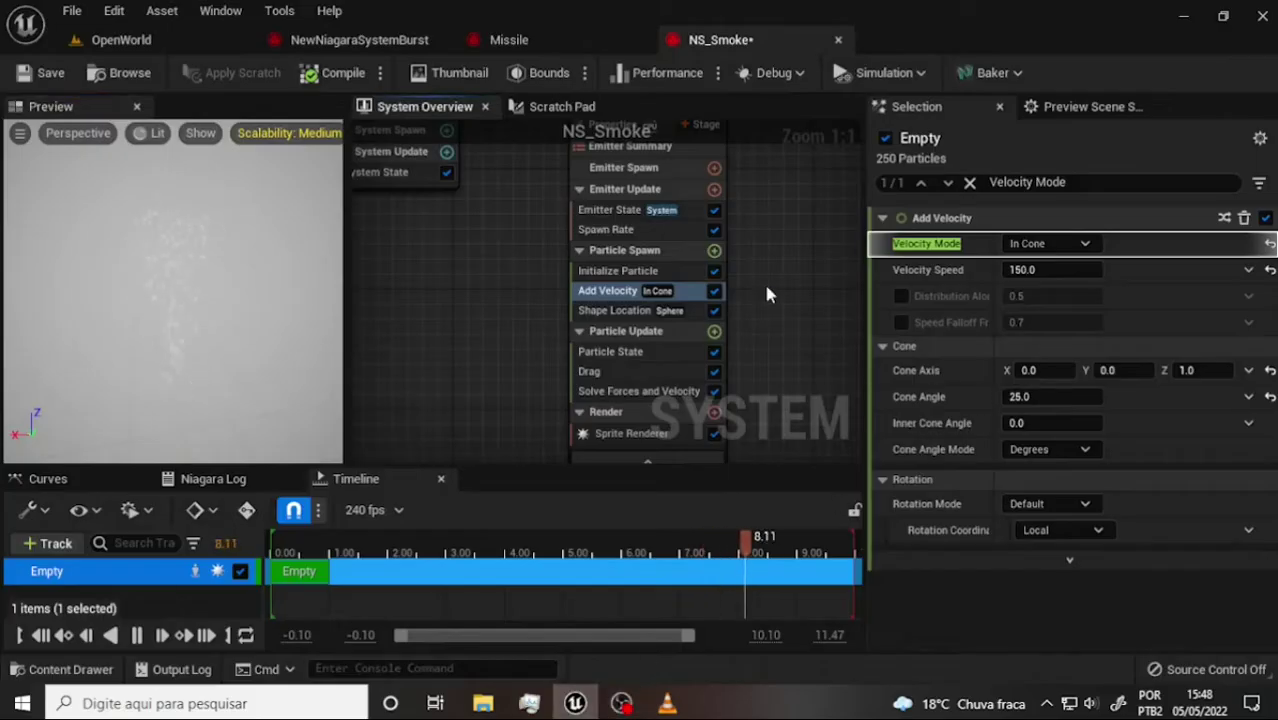
Step: Make Initialize Particle's lifetime Random, with Lifetime Min 3.5 and Lifetime Max 5
left_click(627, 276)
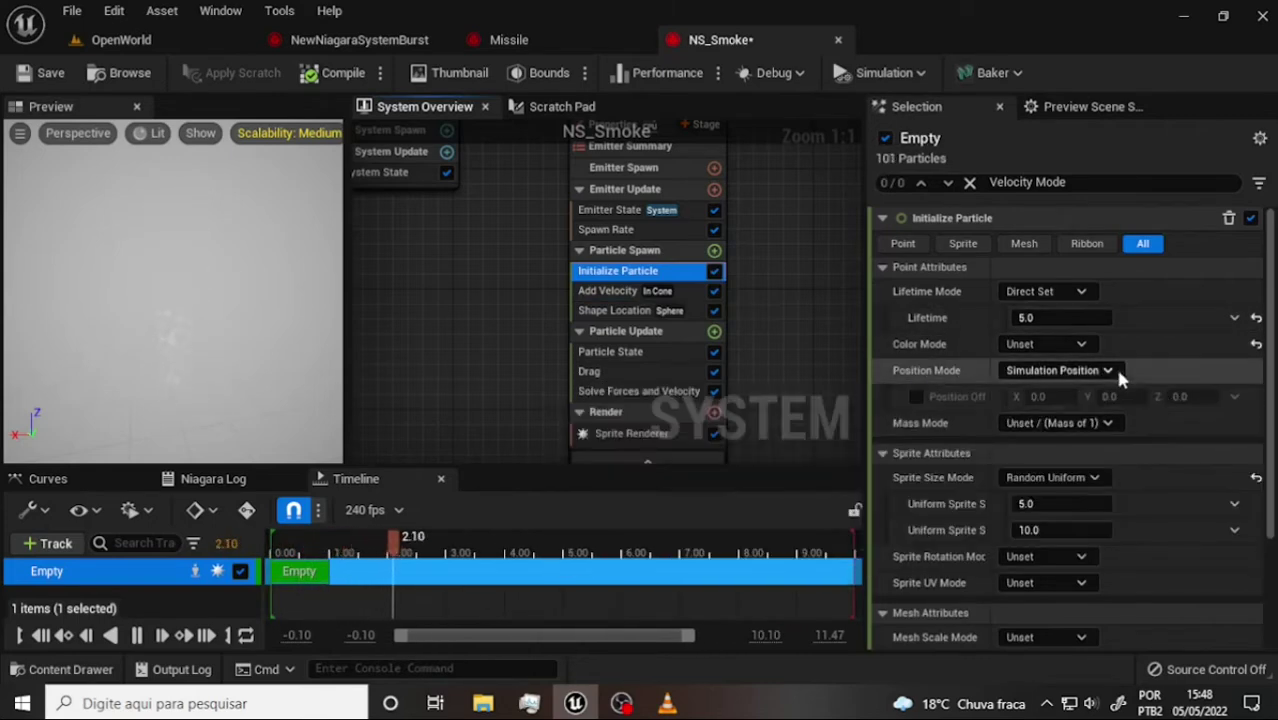
left_click(1040, 291)
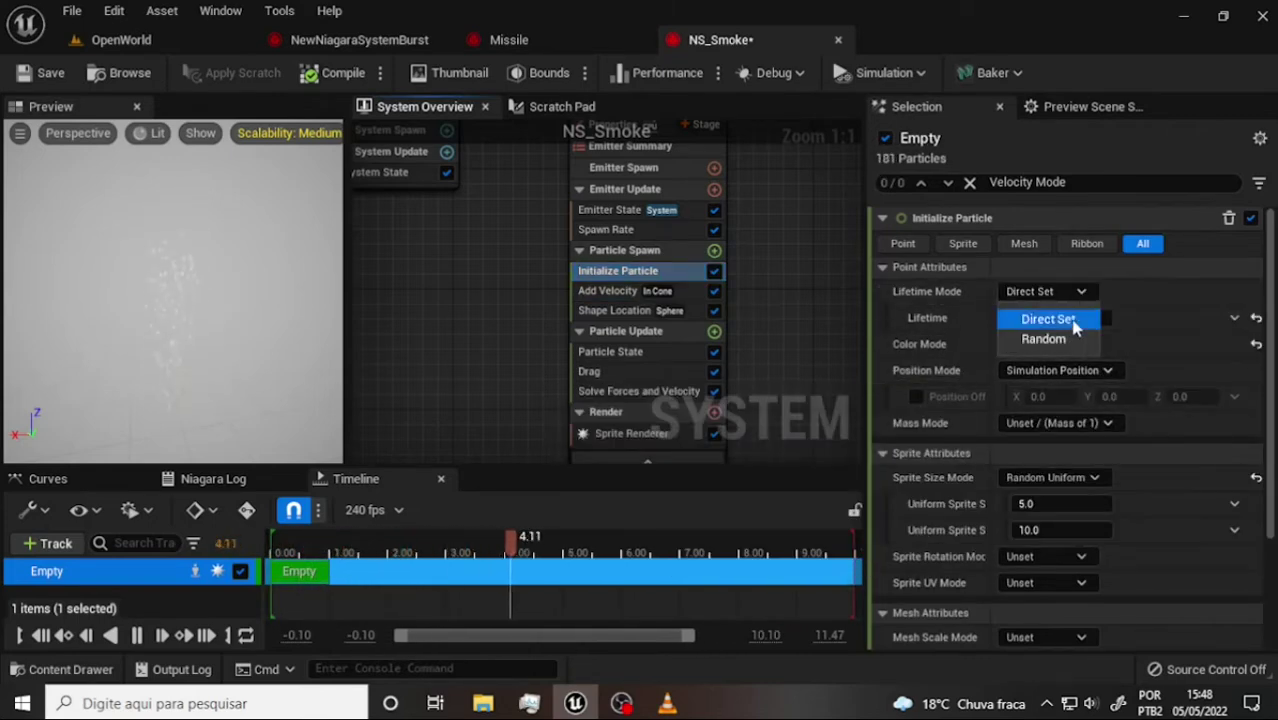
left_click(1045, 340)
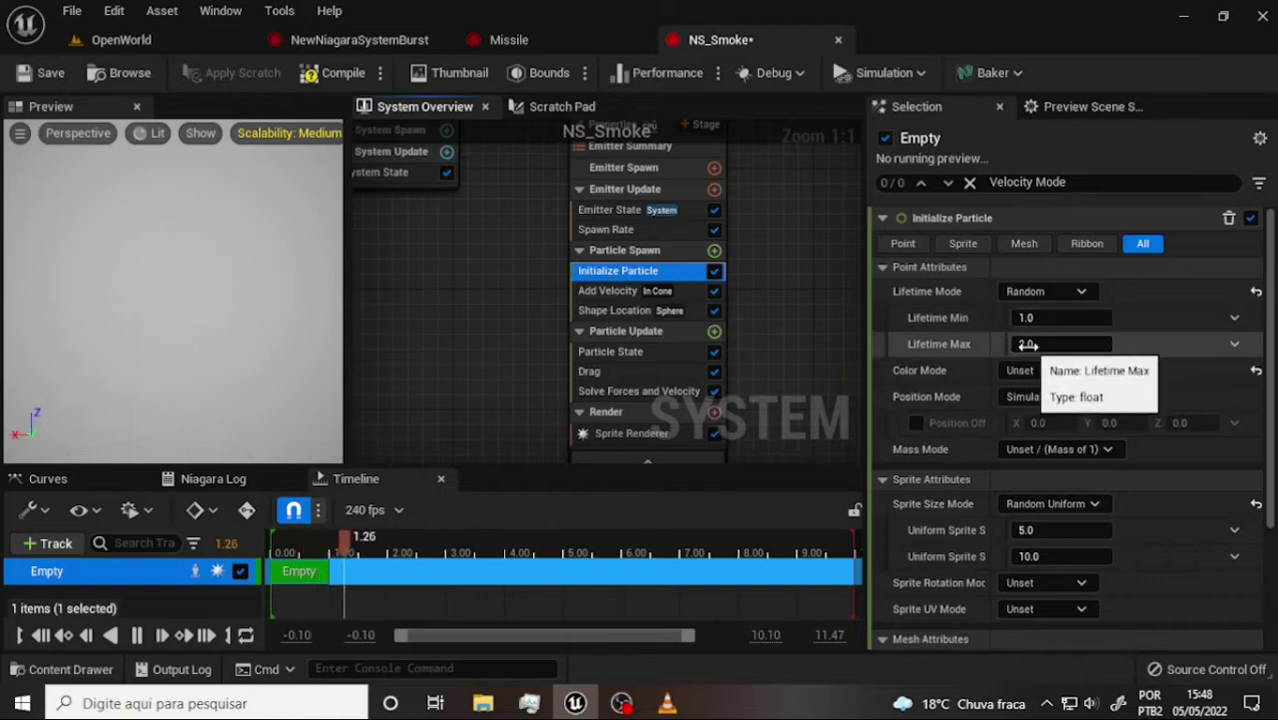
left_click(1029, 345)
type("5")
left_click(1062, 318)
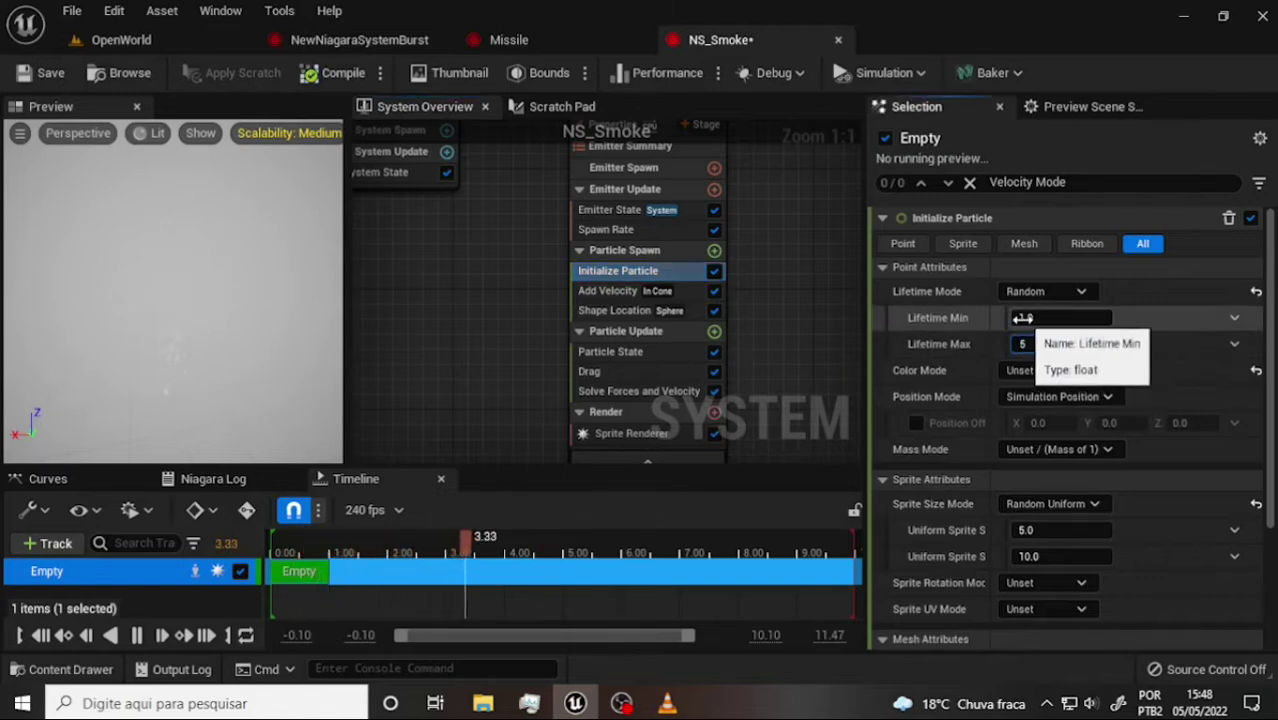
type("3.5")
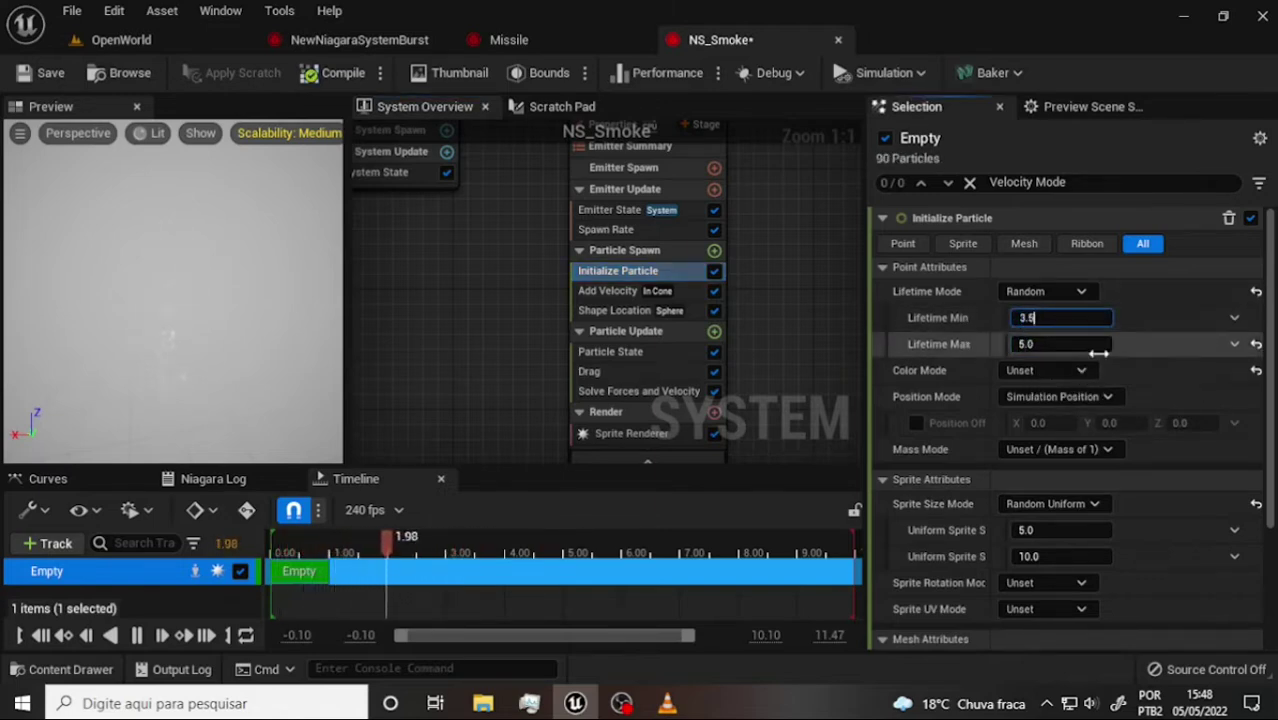
left_click(940, 396)
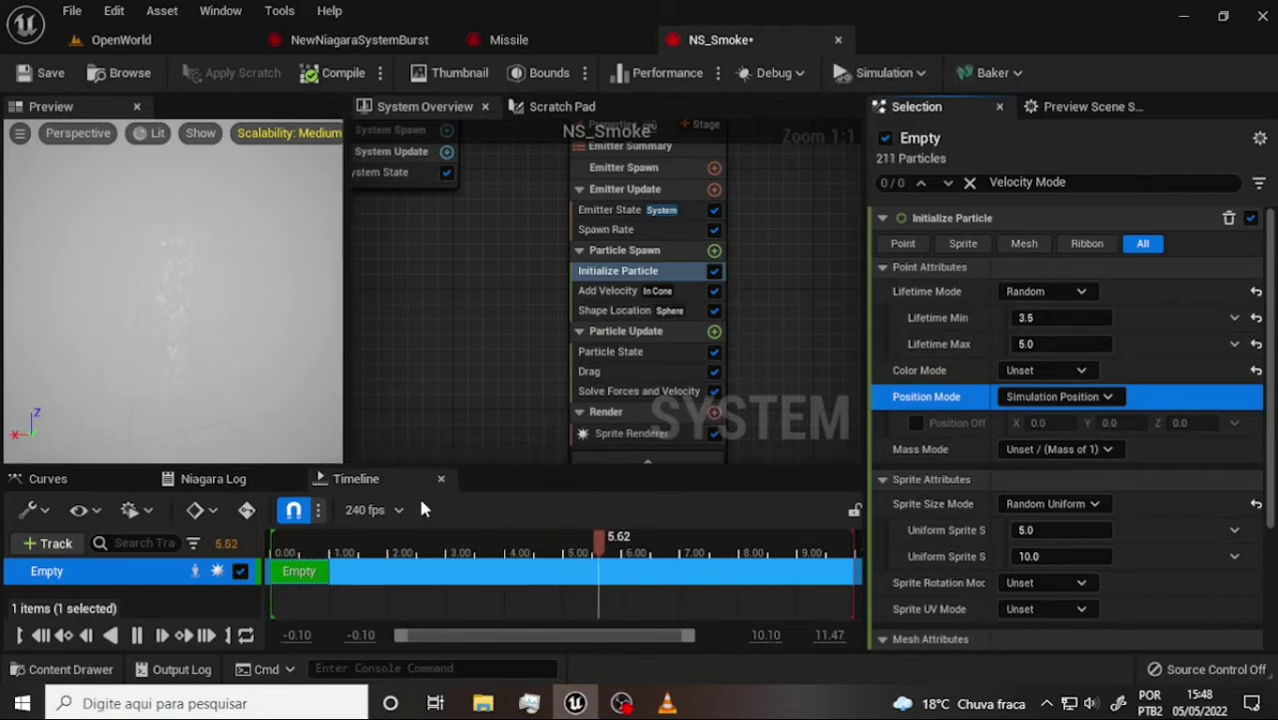
left_click(622, 703)
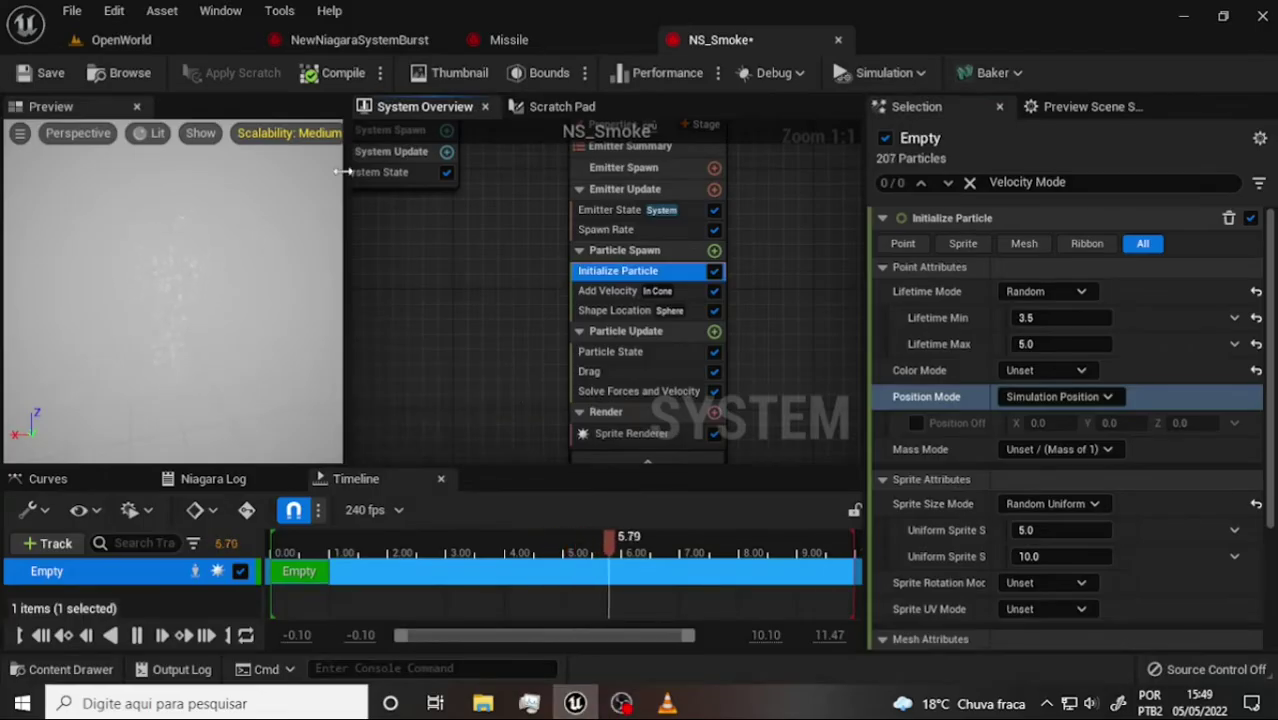
Step: Save NS_Smoke, then open the Content Drawer in the OpenWorld level editor
left_click(123, 40)
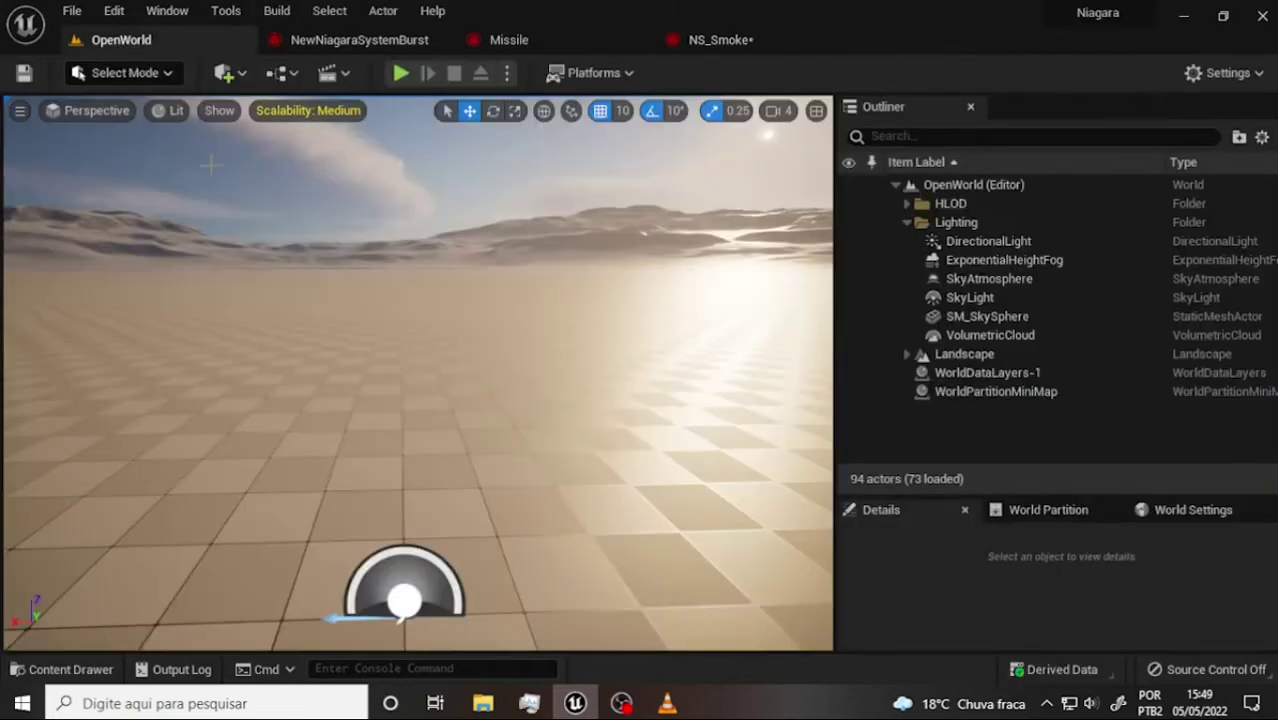
left_click(719, 42)
left_click(26, 76)
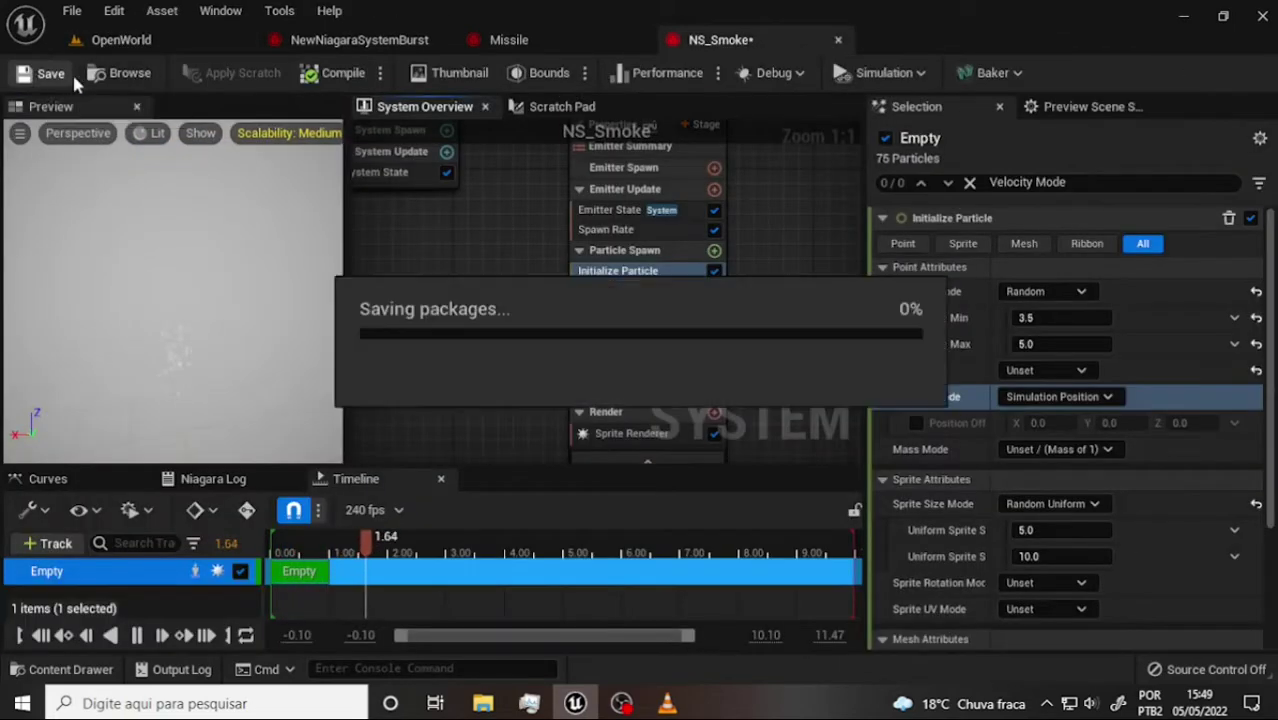
left_click(72, 12)
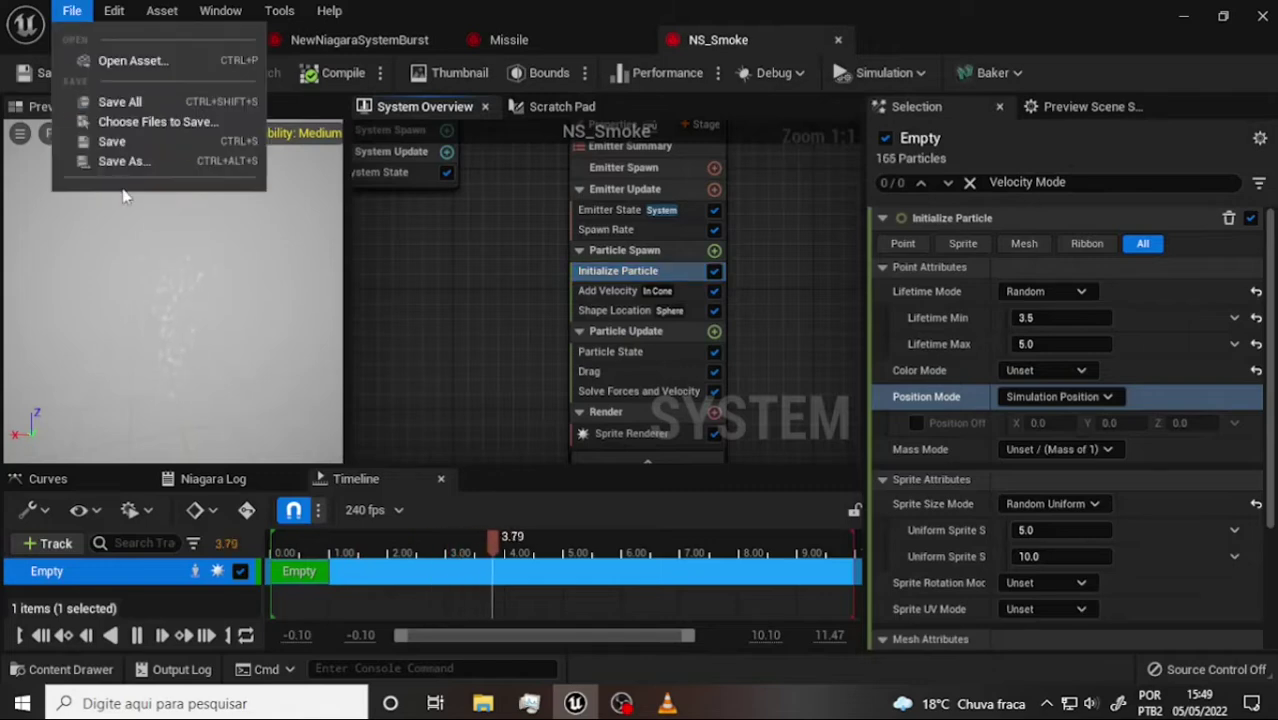
left_click(108, 100)
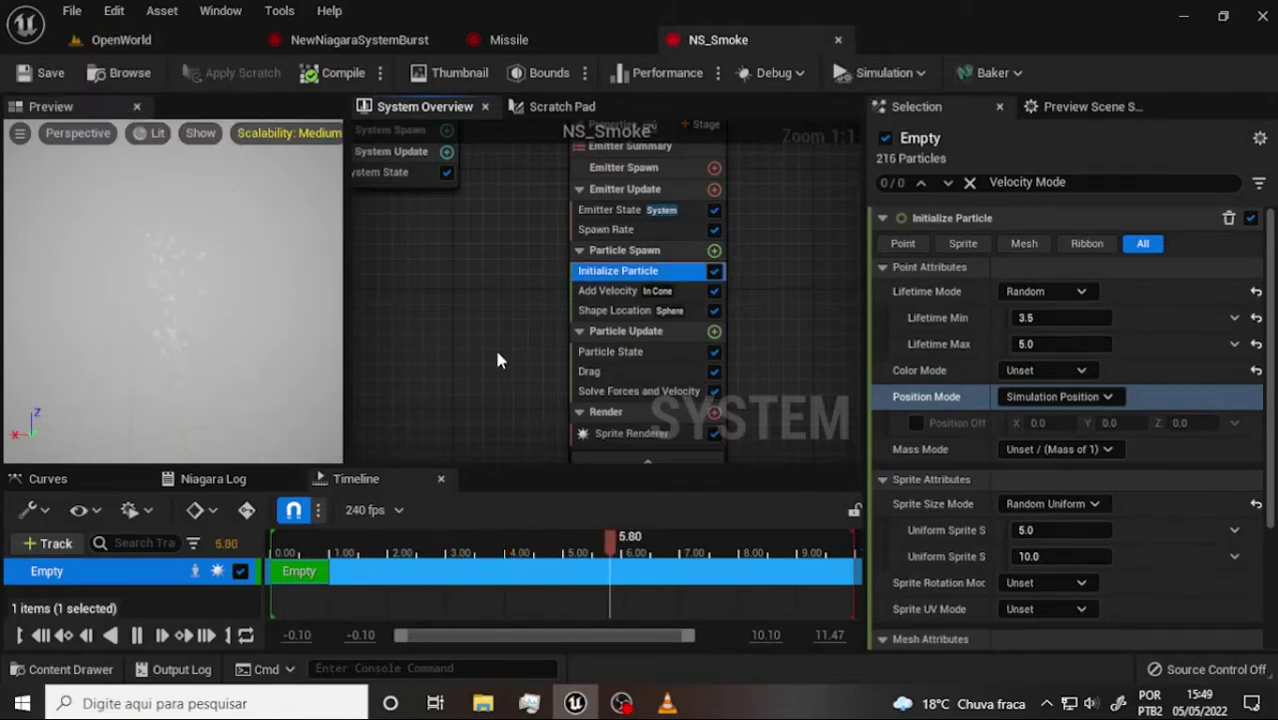
left_click(121, 41)
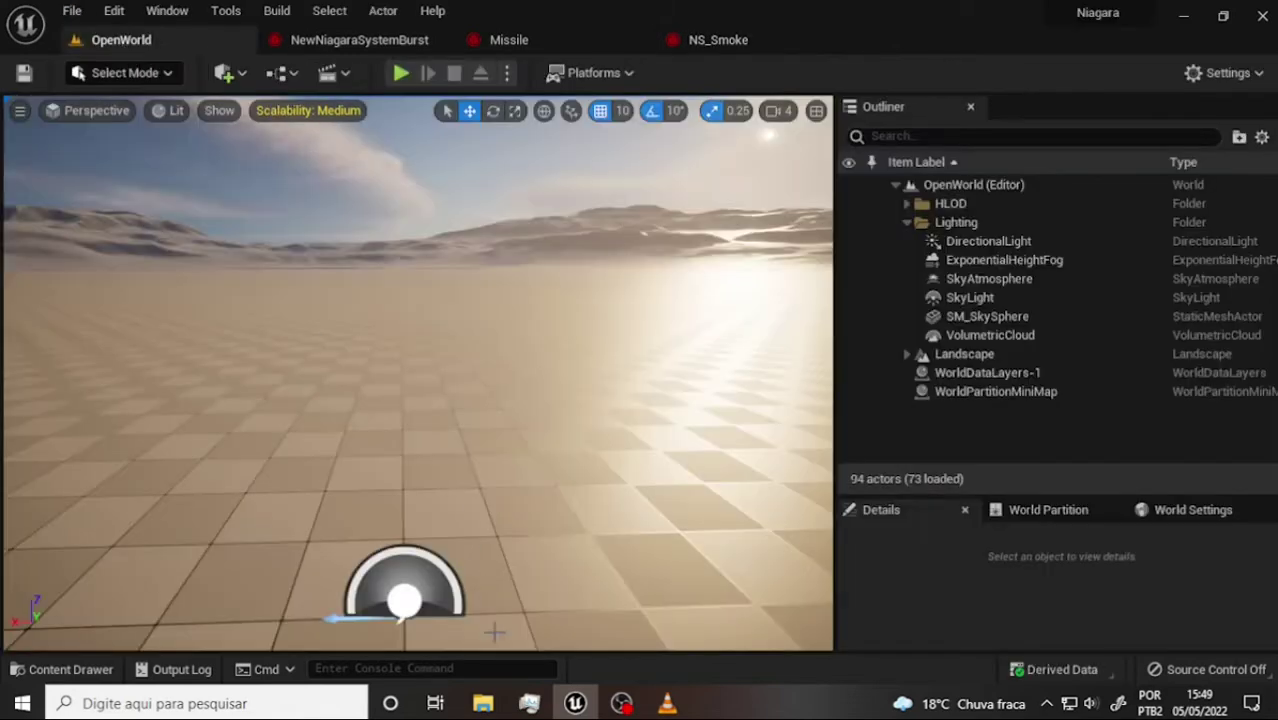
left_click(65, 669)
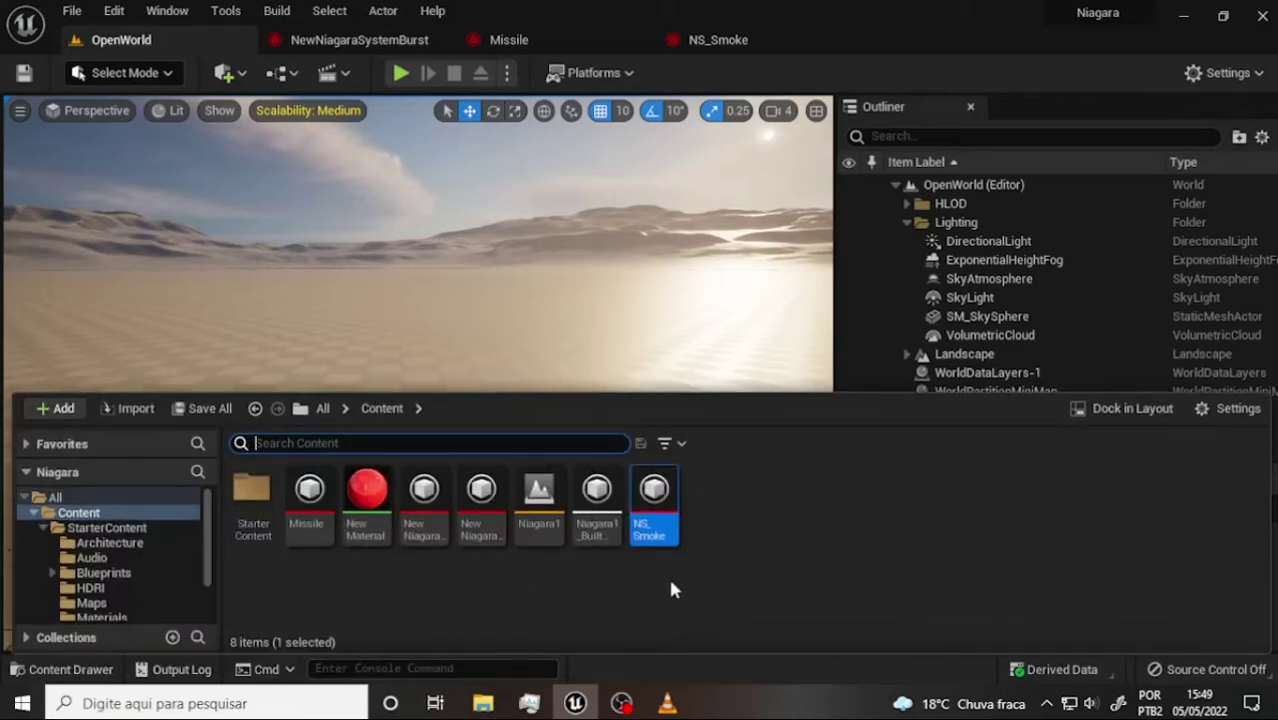
Step: Create a new Material asset in Content and name it M_Smoke
right_click(725, 492)
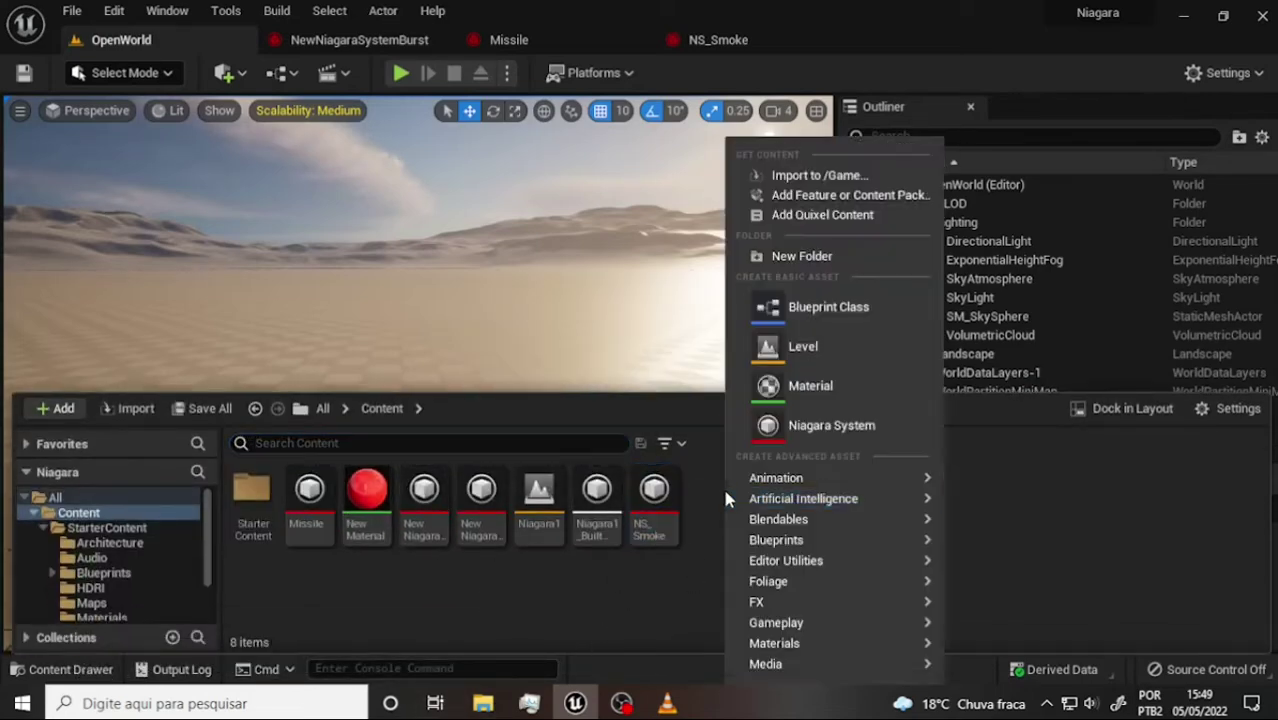
left_click(835, 388)
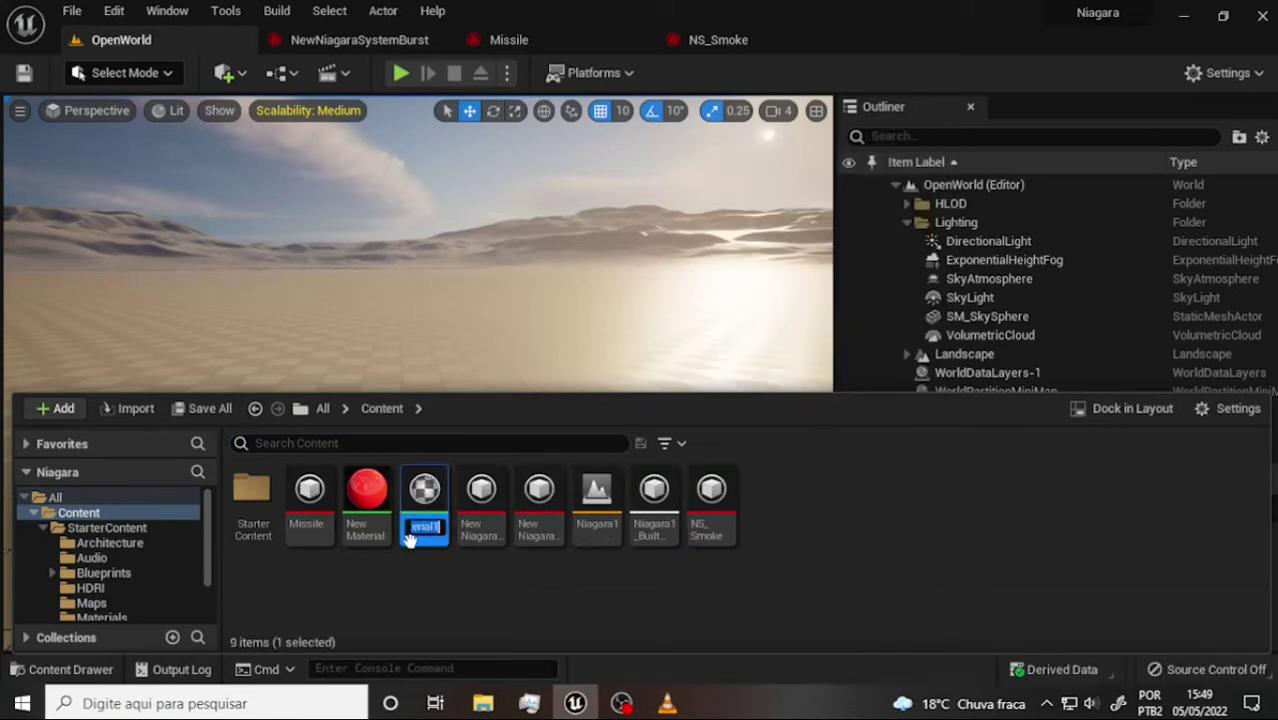
left_click_drag(437, 528, 286, 530)
type("noke")
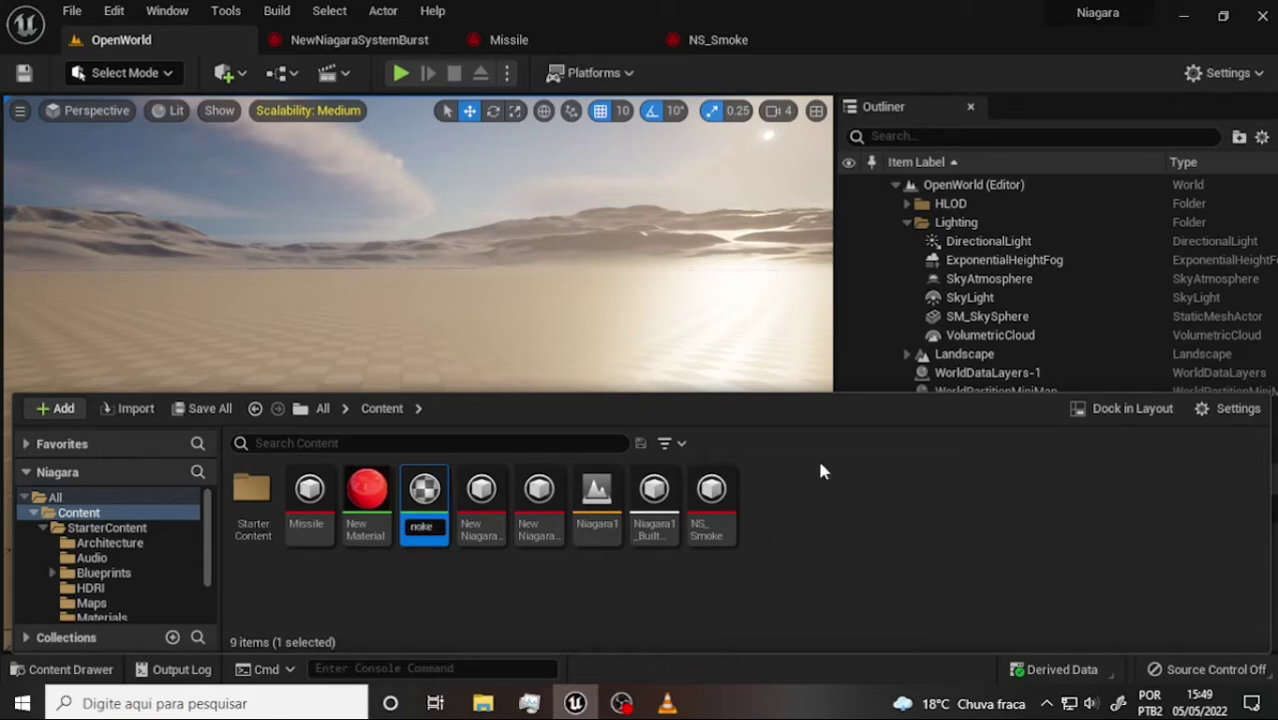
key("Return")
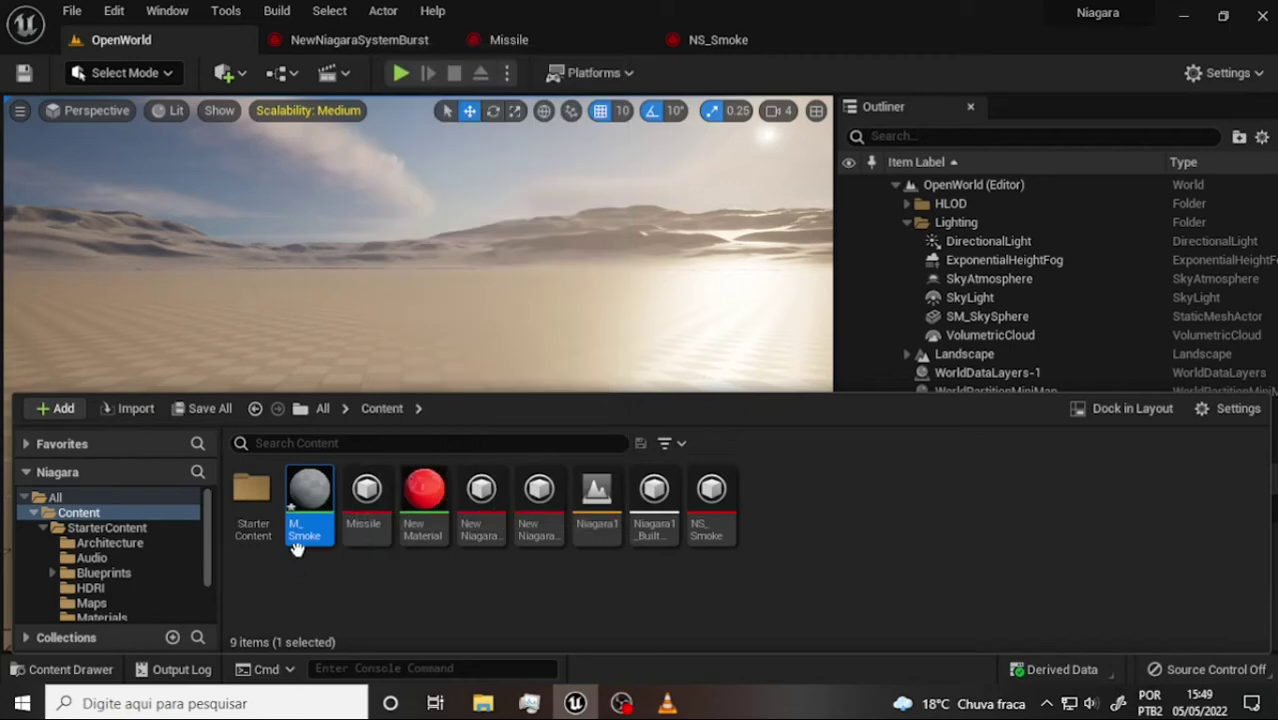
mouse_move(305, 537)
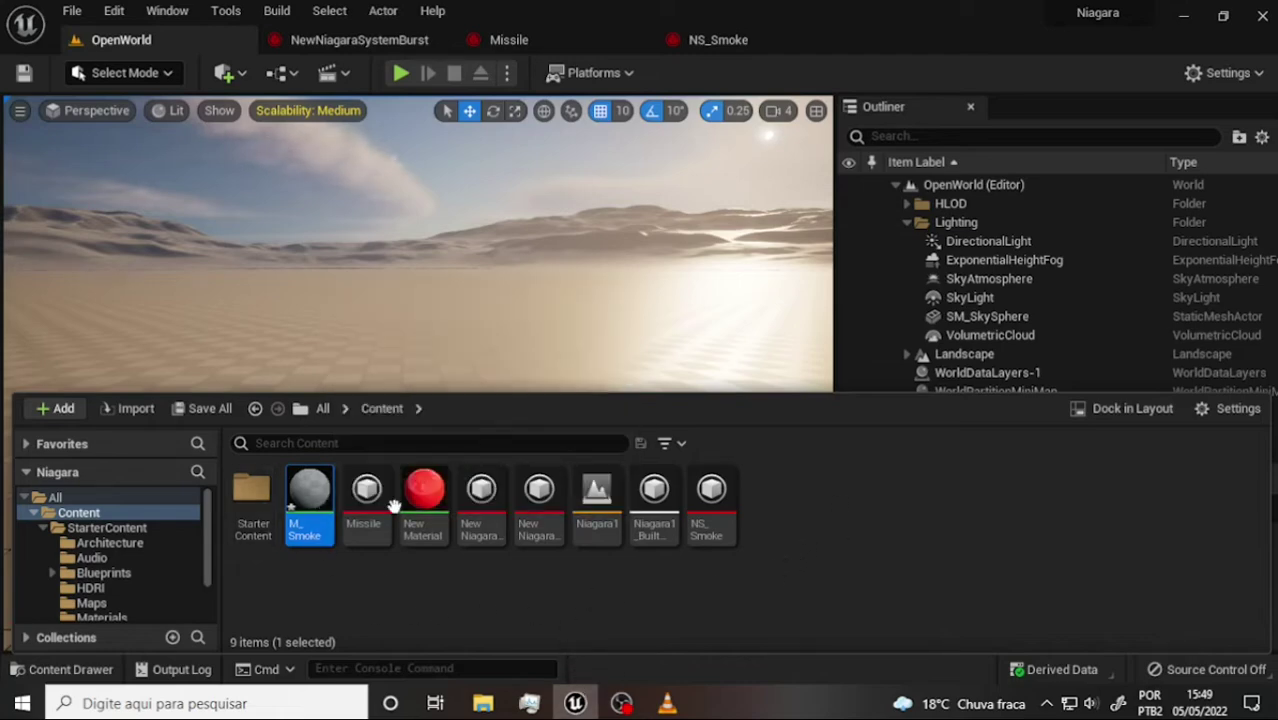
Step: Open the Content Drawer and preview the smokeImage_Alpha image from the Niagara folder
left_click(620, 705)
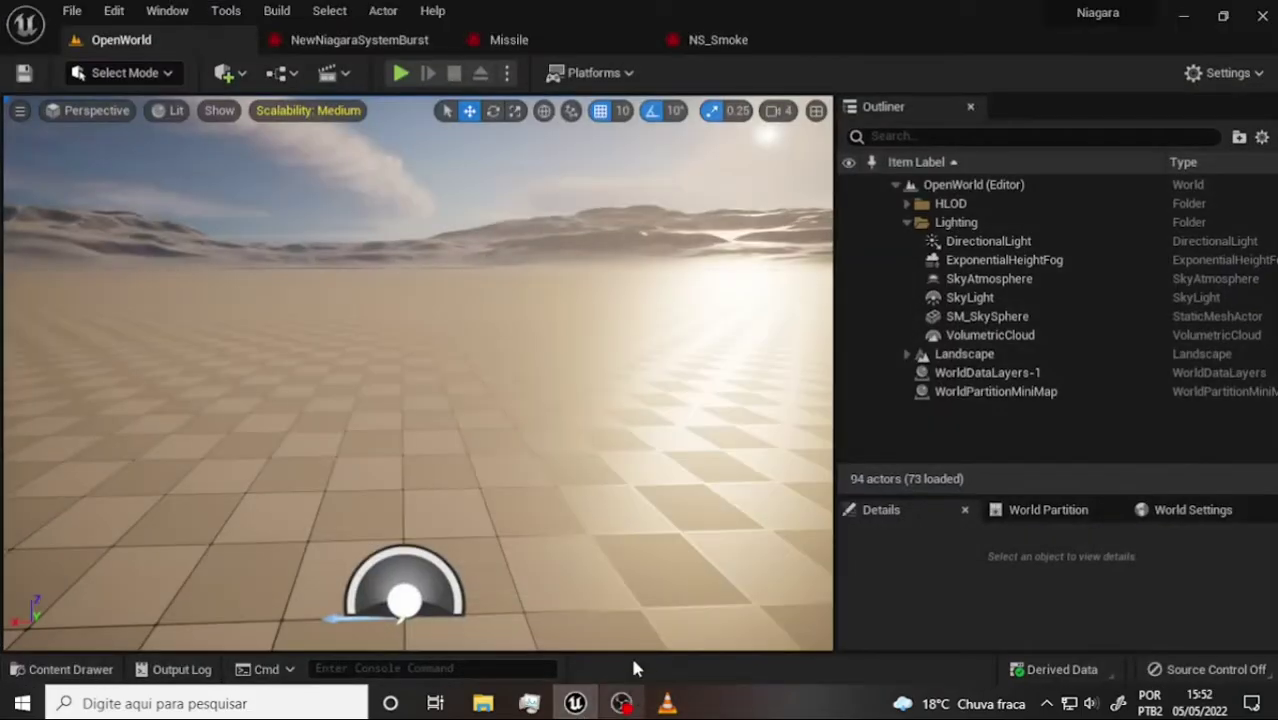
left_click(62, 669)
mouse_move(483, 703)
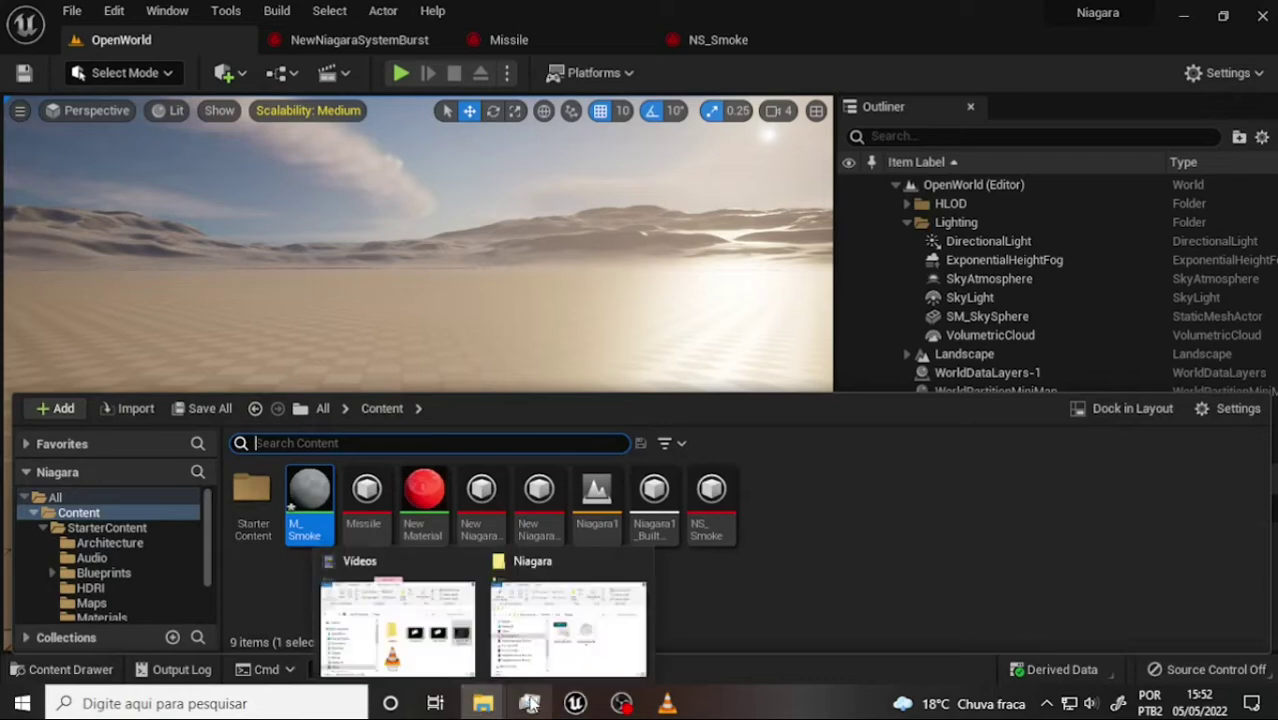
left_click(570, 620)
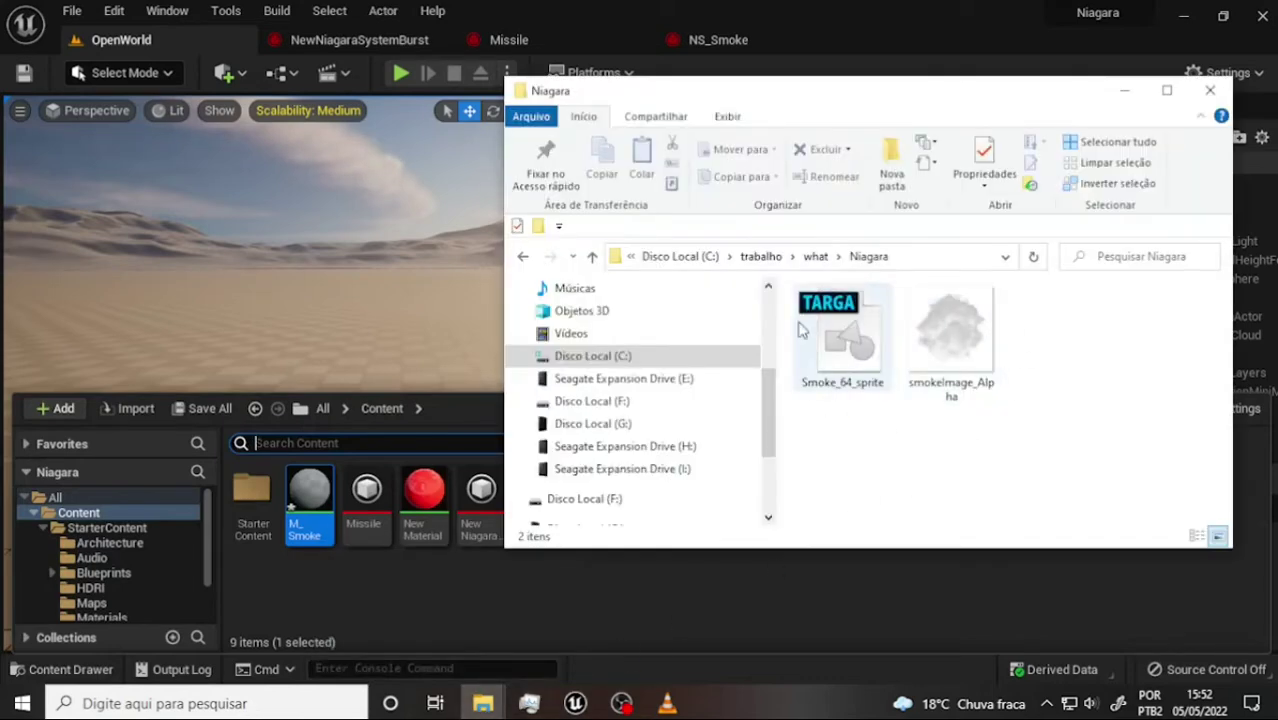
left_click(955, 343)
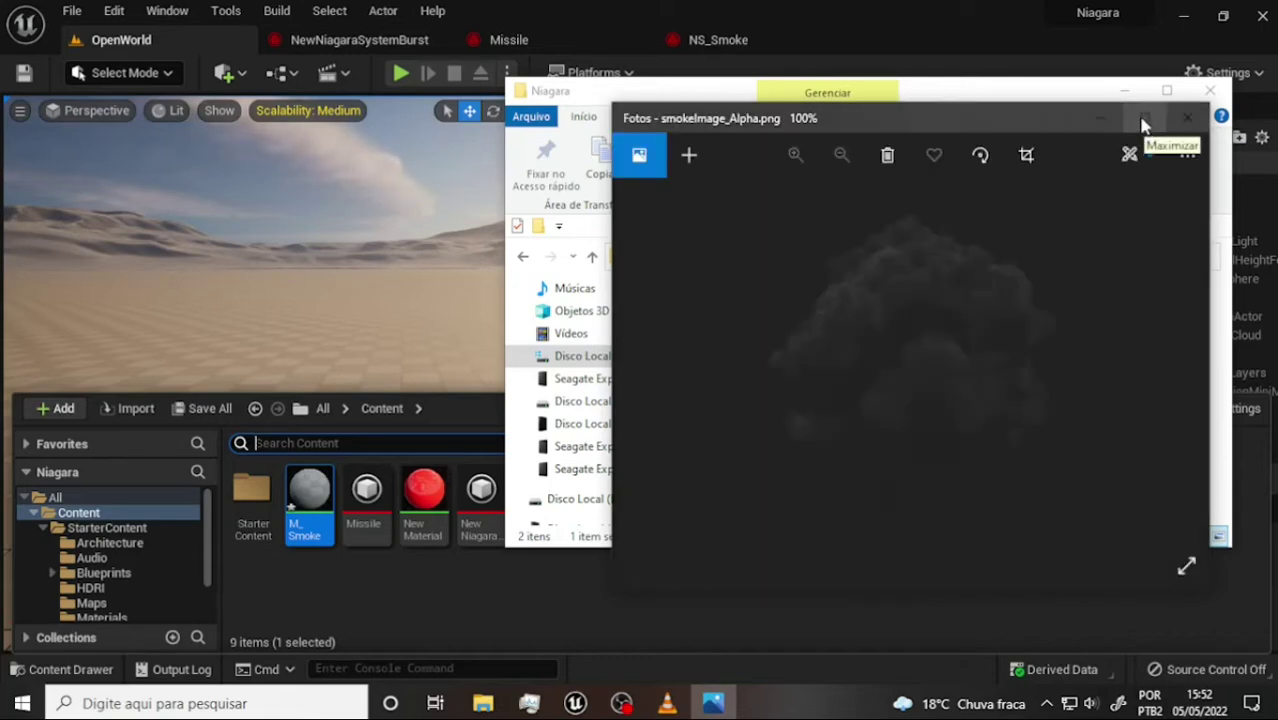
left_click(1141, 123)
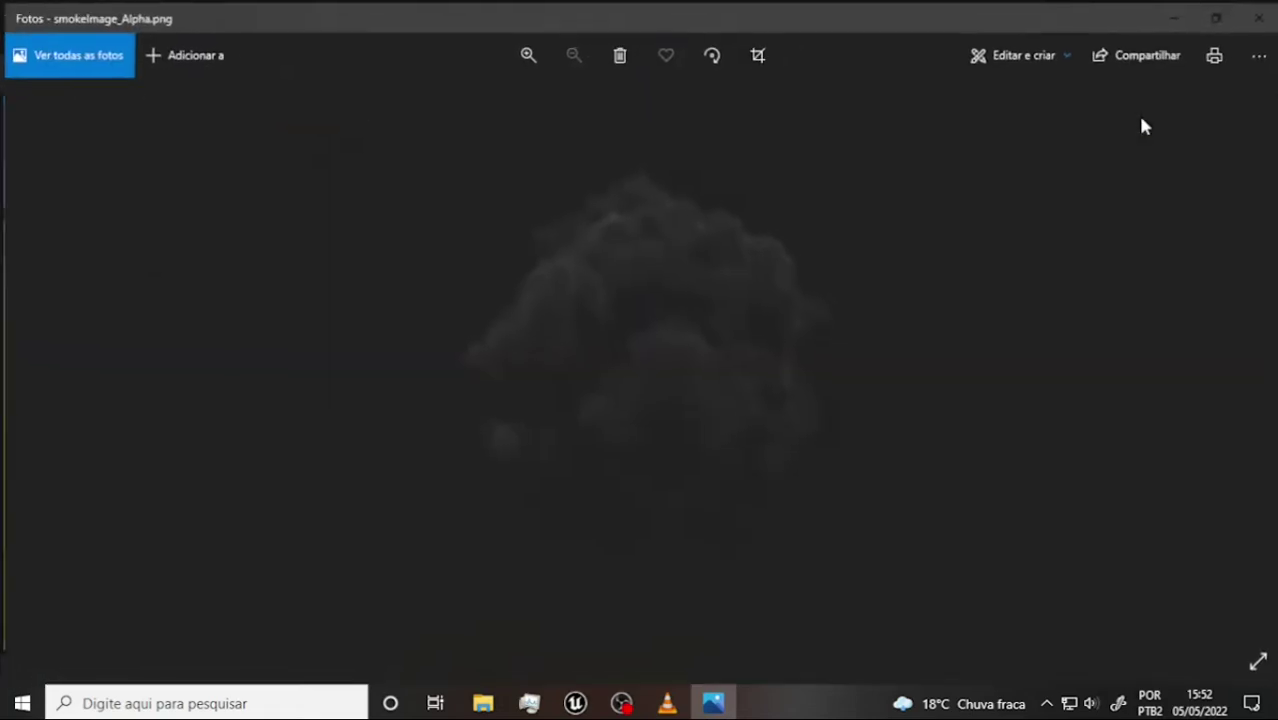
left_click(1262, 15)
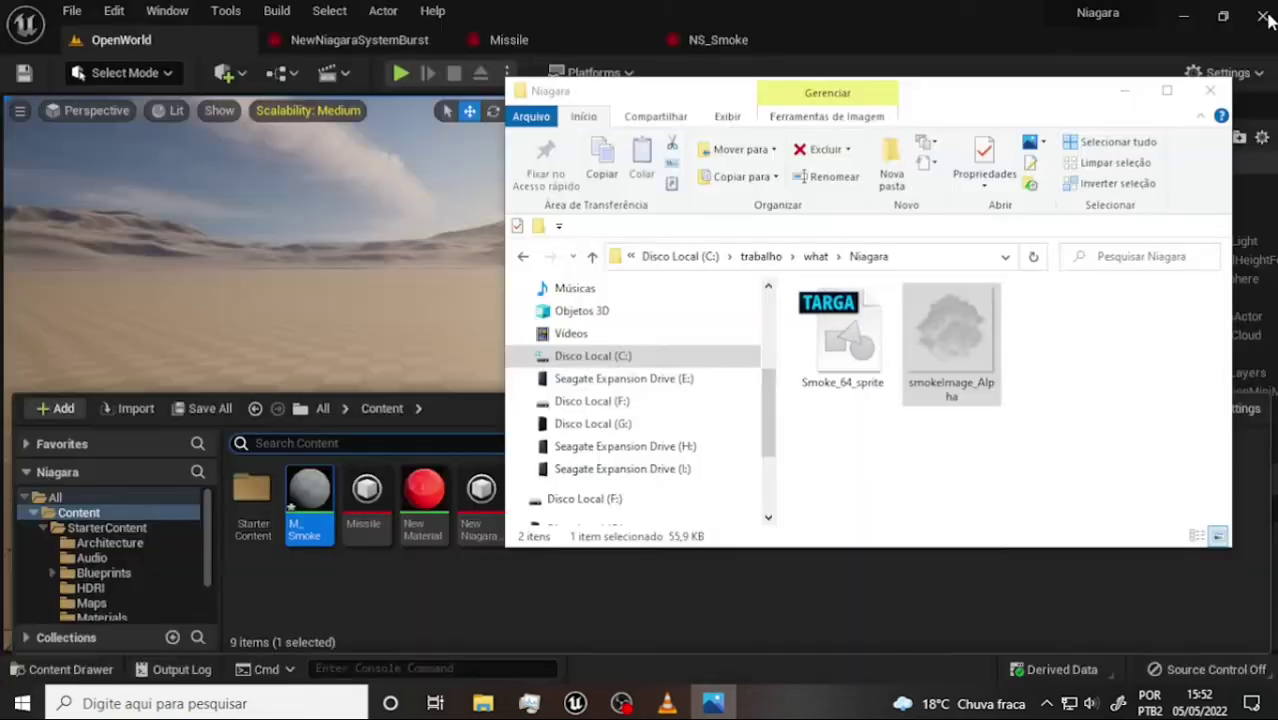
Step: Drag Smoke_64_sprite and smokeImage_Alpha into the Content Drawer to import them
left_click(886, 366, "ctrl")
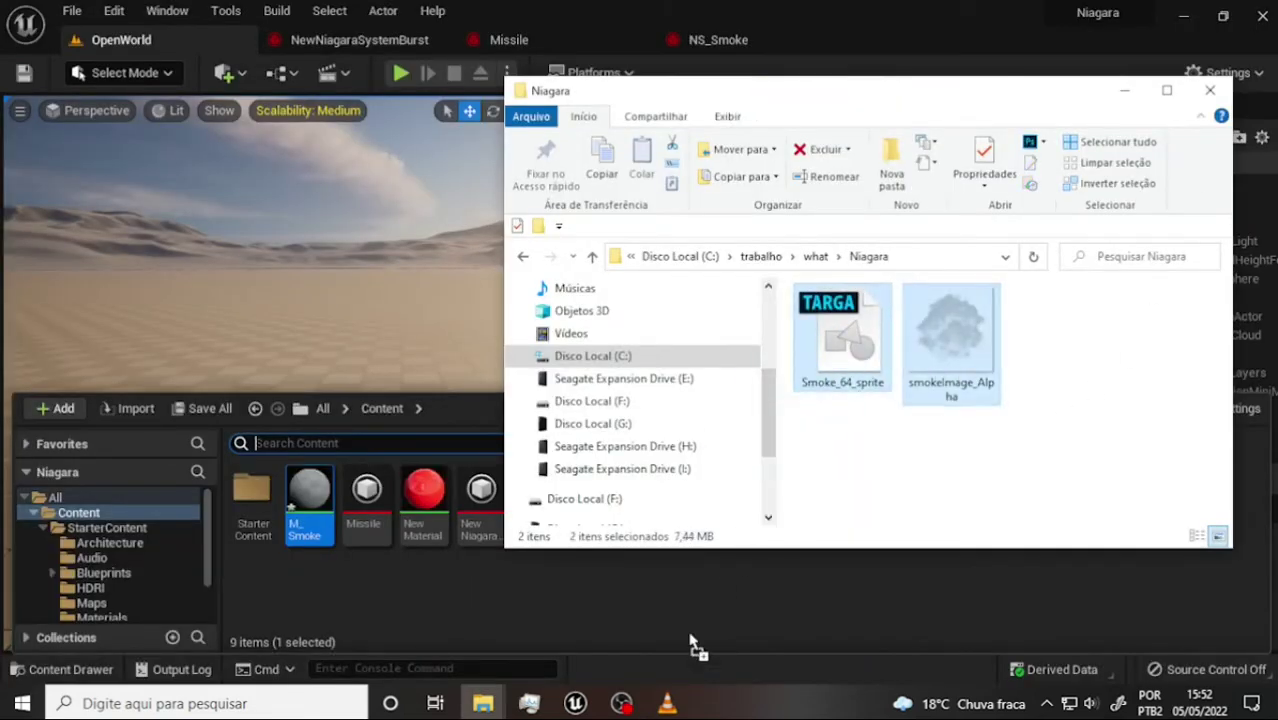
left_click_drag(697, 612, 690, 606)
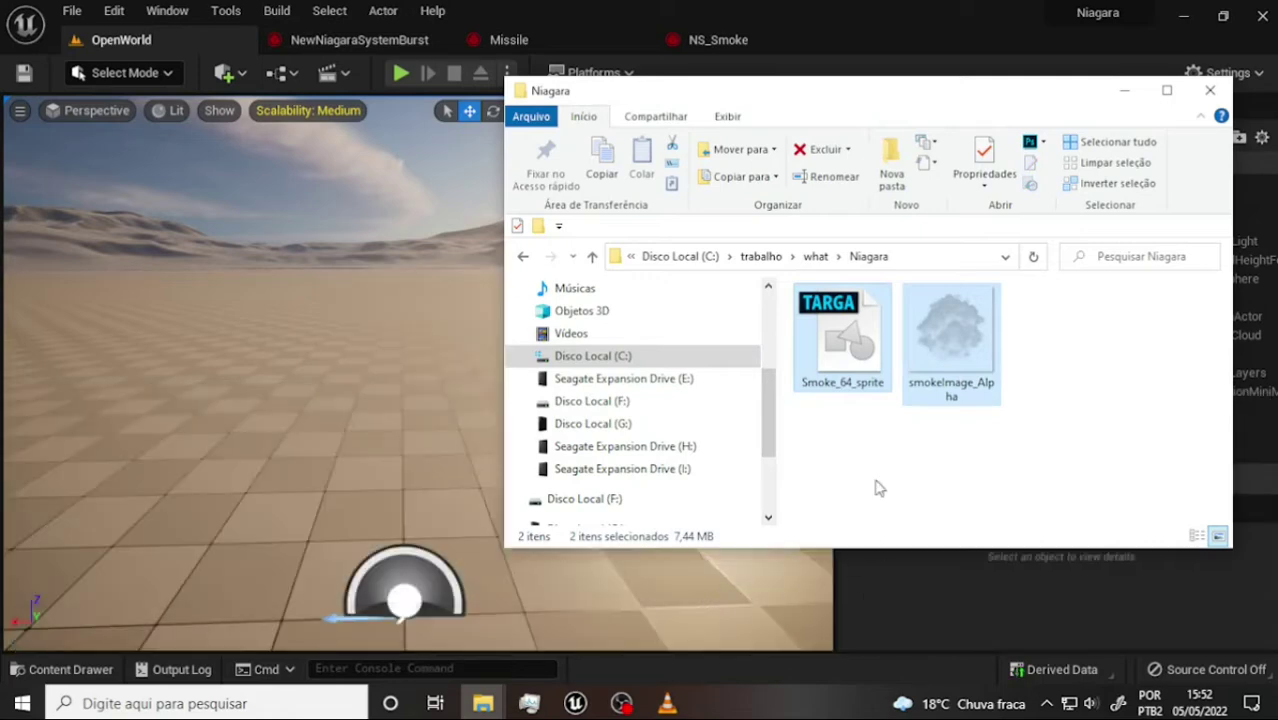
left_click(869, 9)
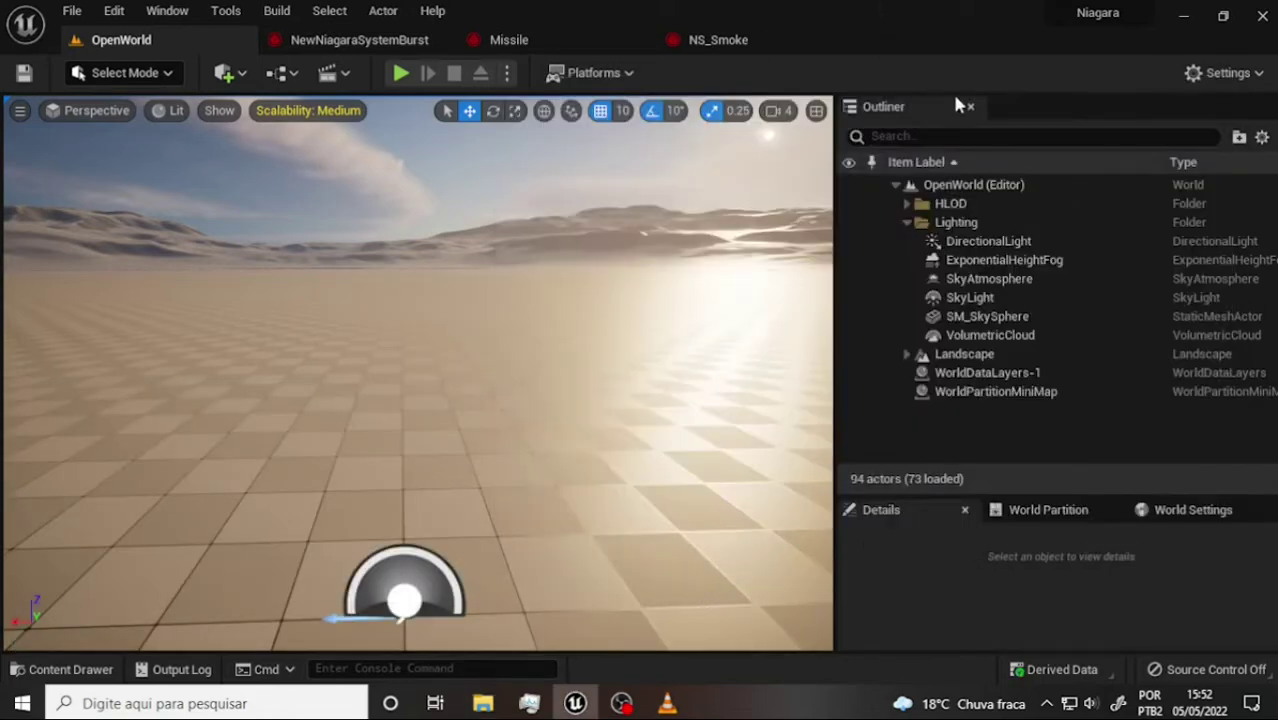
Step: Dock the content browser in the layout and select the M_Smoke material
left_click(52, 670)
left_click(1246, 414)
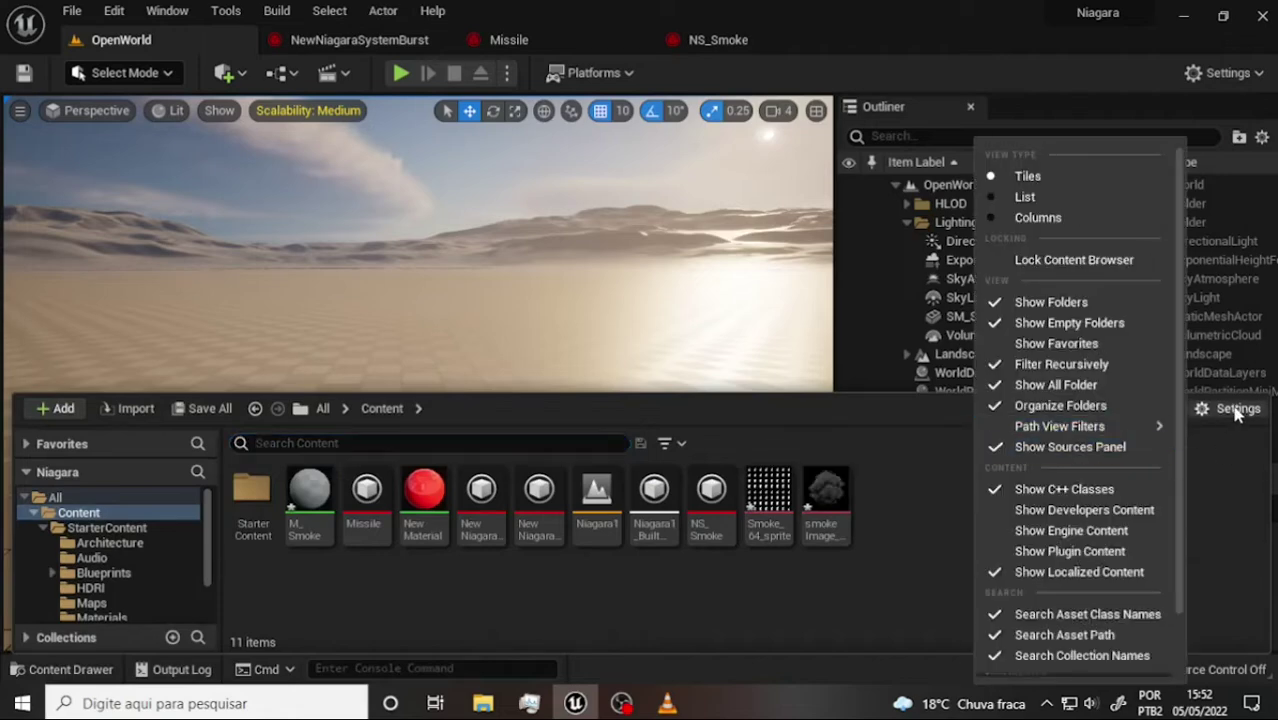
left_click(1205, 470)
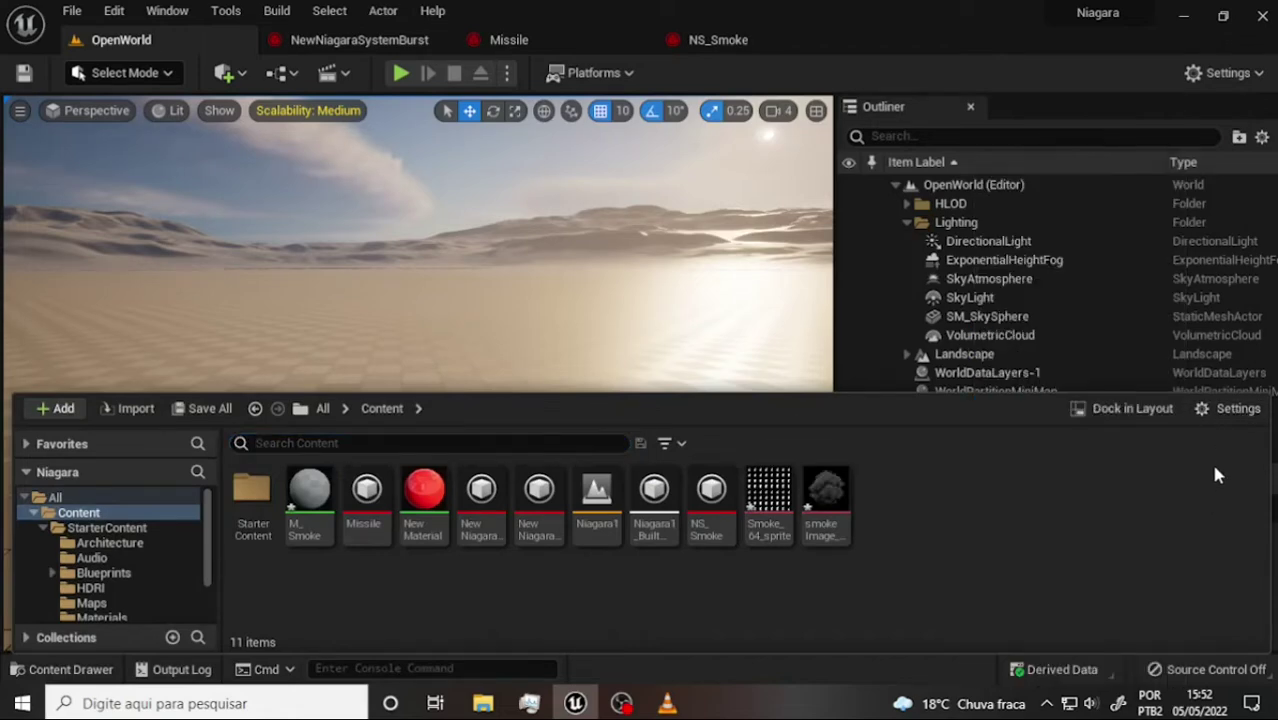
left_click(1130, 410)
mouse_move(680, 530)
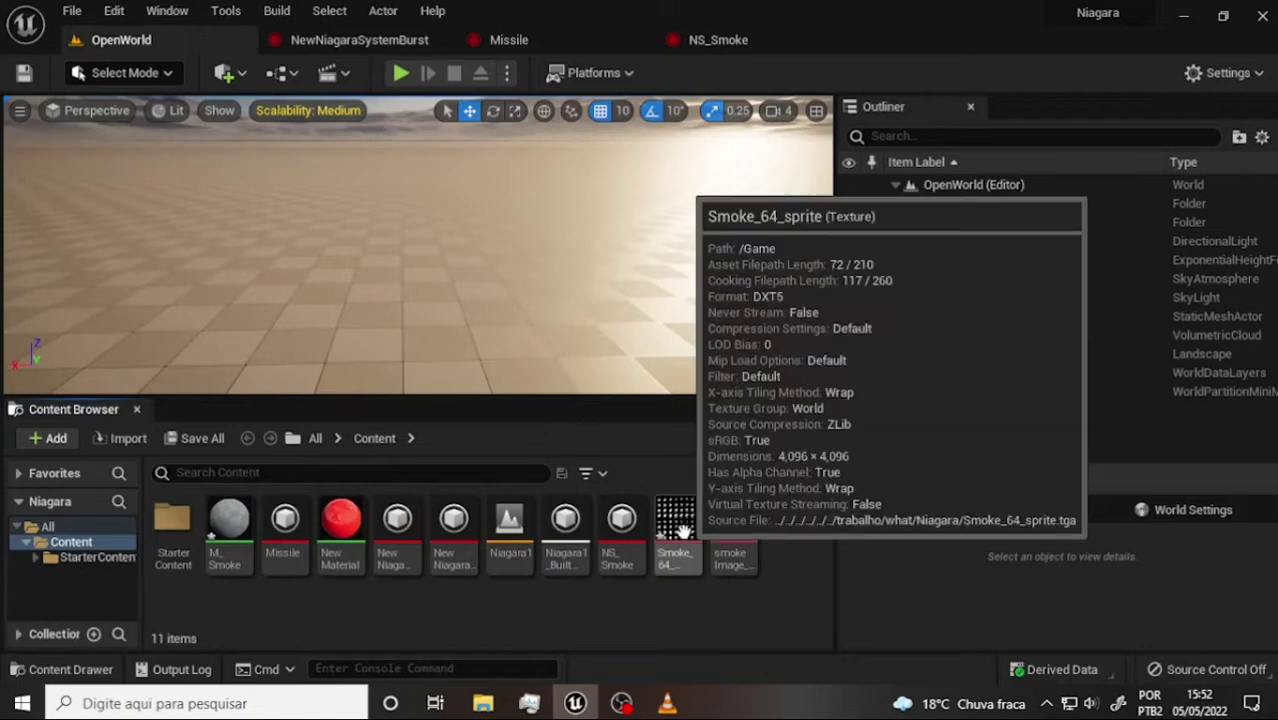
mouse_move(732, 537)
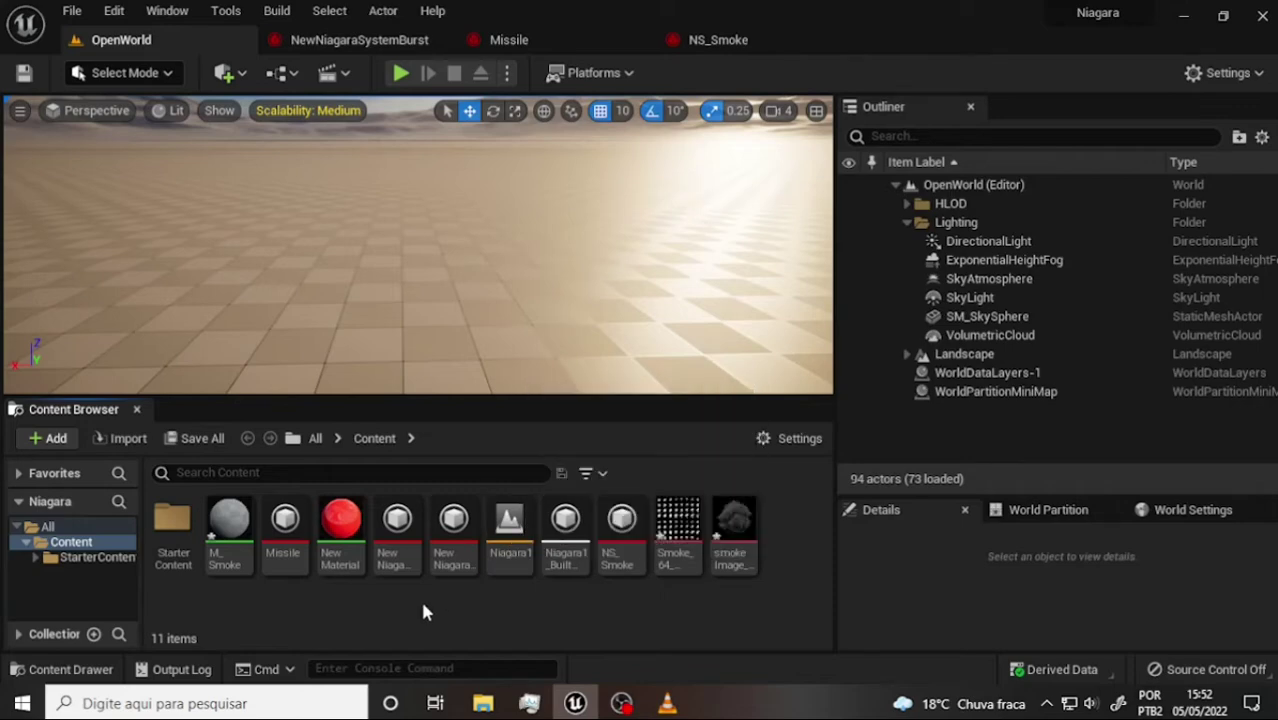
left_click(245, 527)
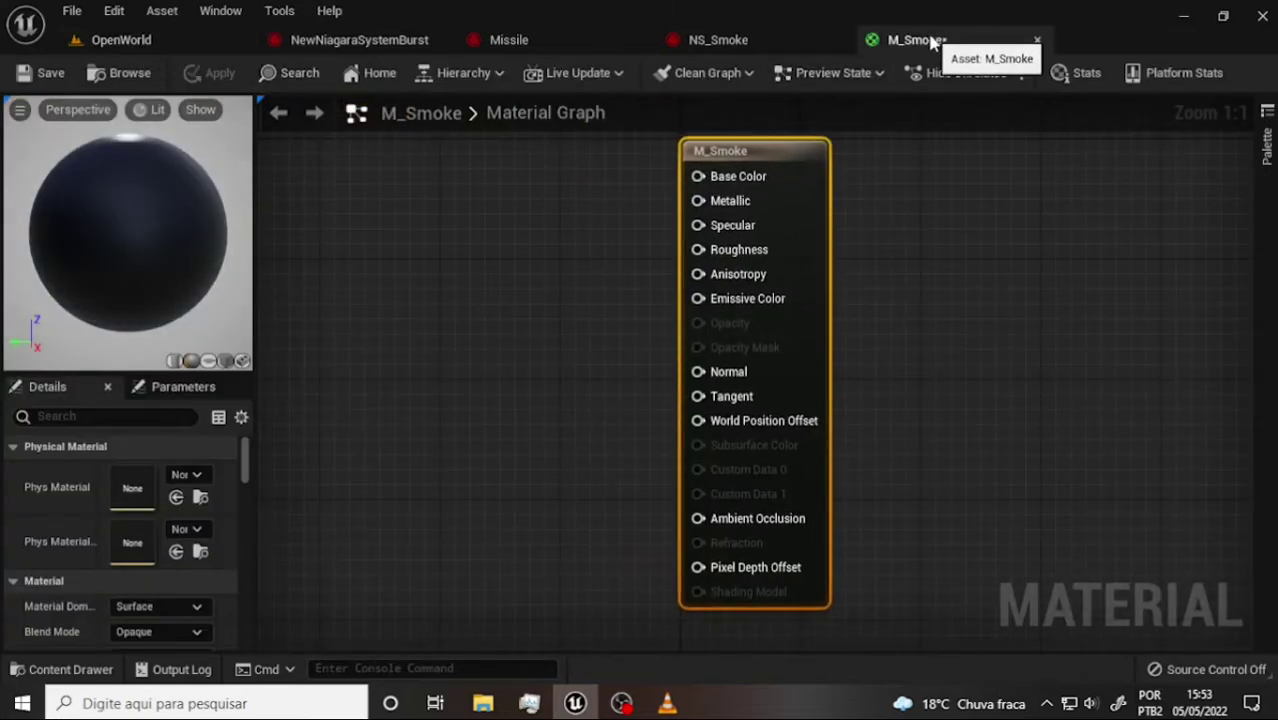
Step: Float the M_Smoke editor, drop smokeImage_Alpha in as a Texture Sample node, and maximize
left_click_drag(925, 60, 813, 201)
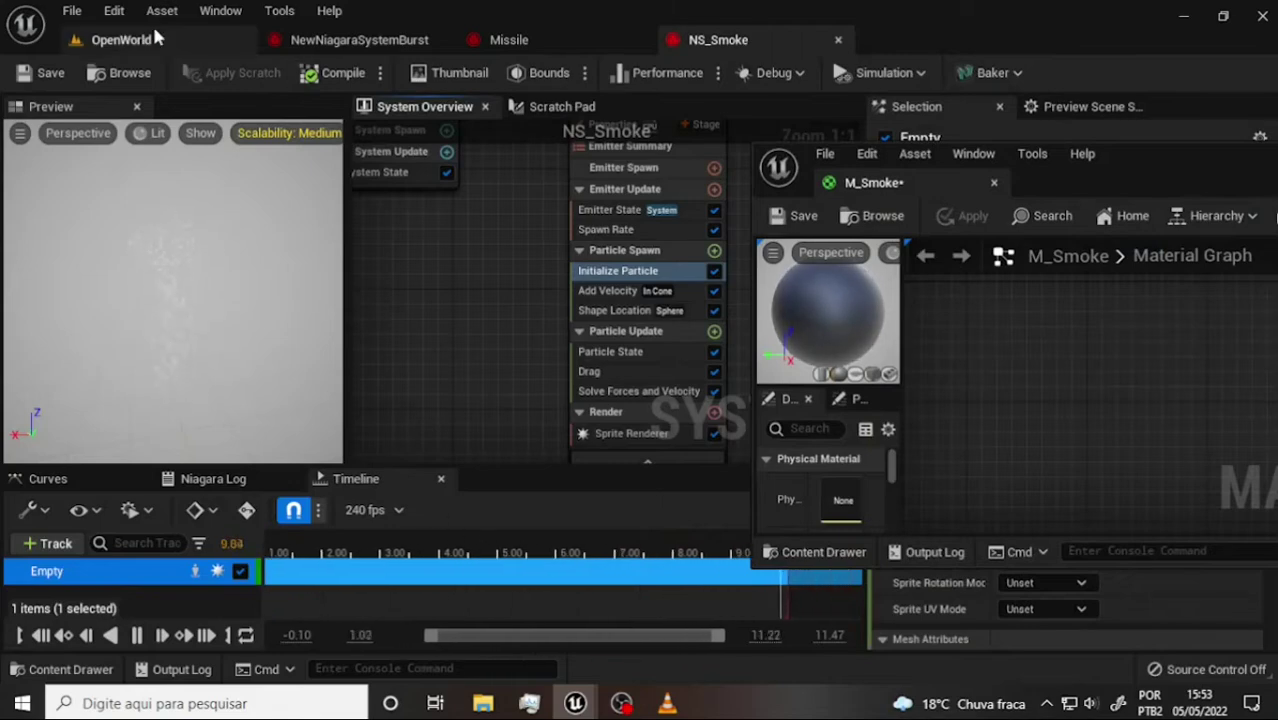
left_click(114, 40)
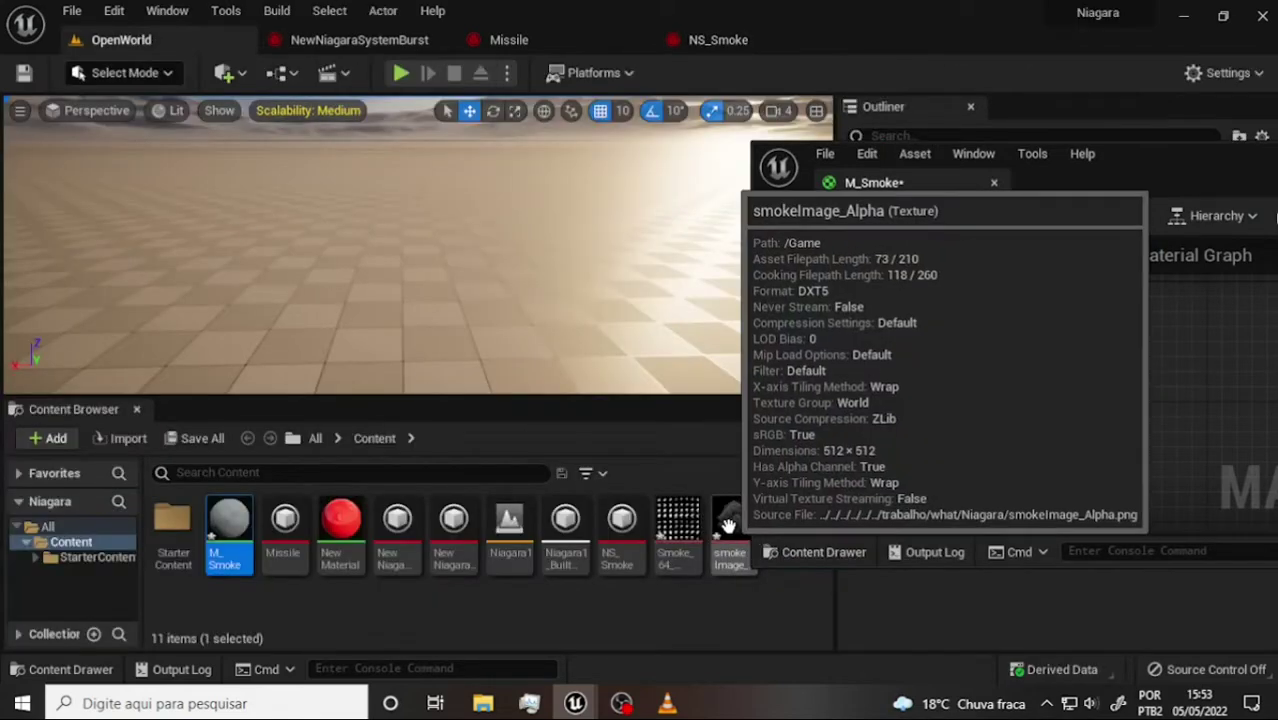
left_click_drag(733, 519, 1057, 356)
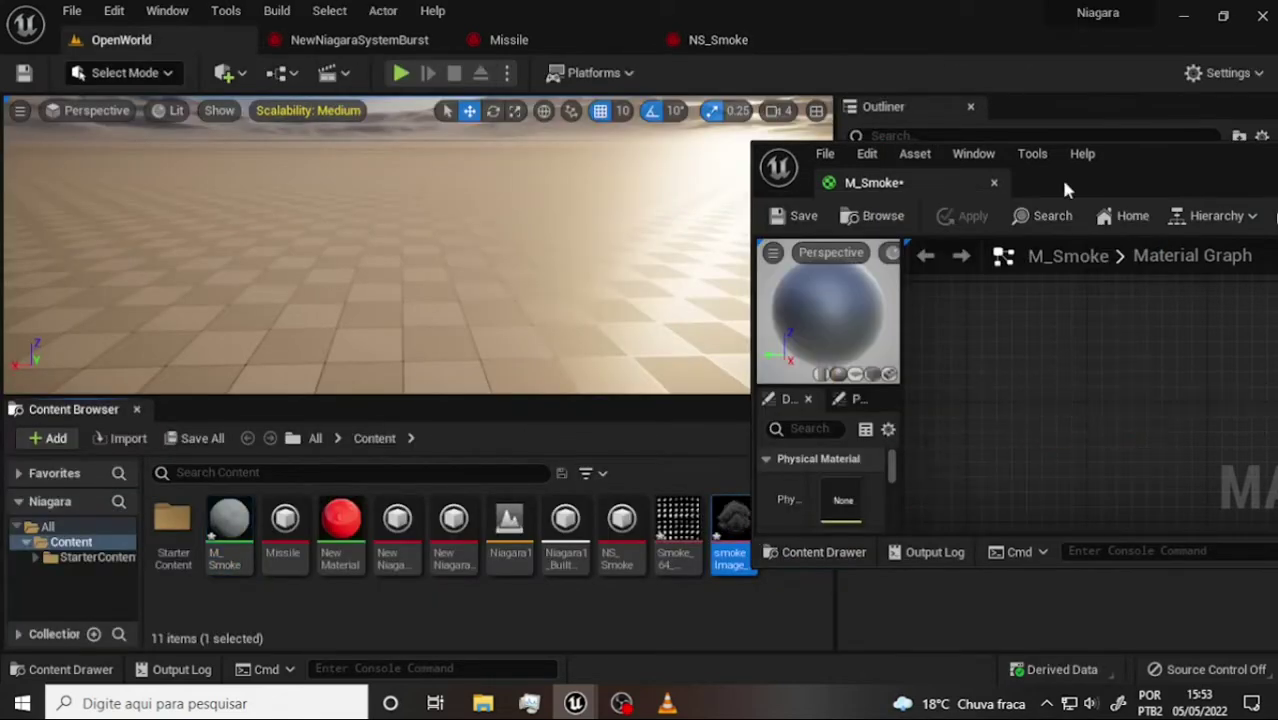
left_click_drag(1126, 170, 572, 86)
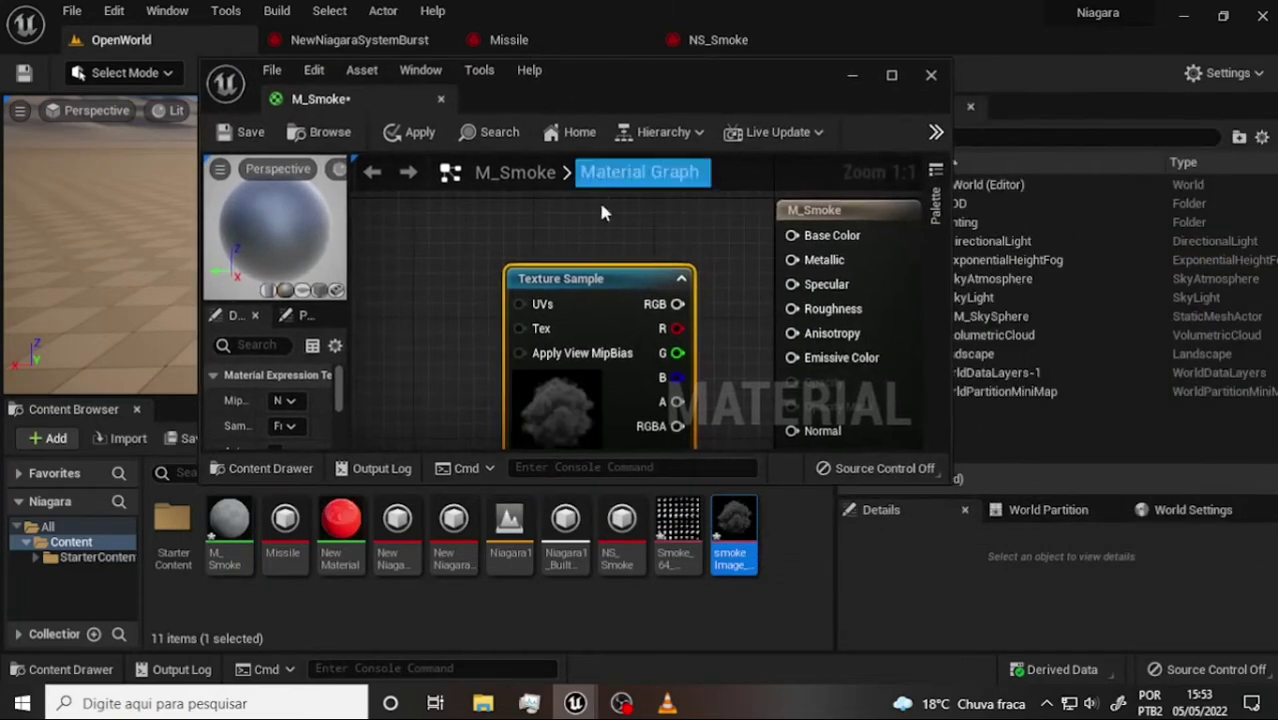
mouse_move(612, 285)
left_mouse_down()
mouse_move(563, 215)
mouse_move(593, 215)
left_mouse_up()
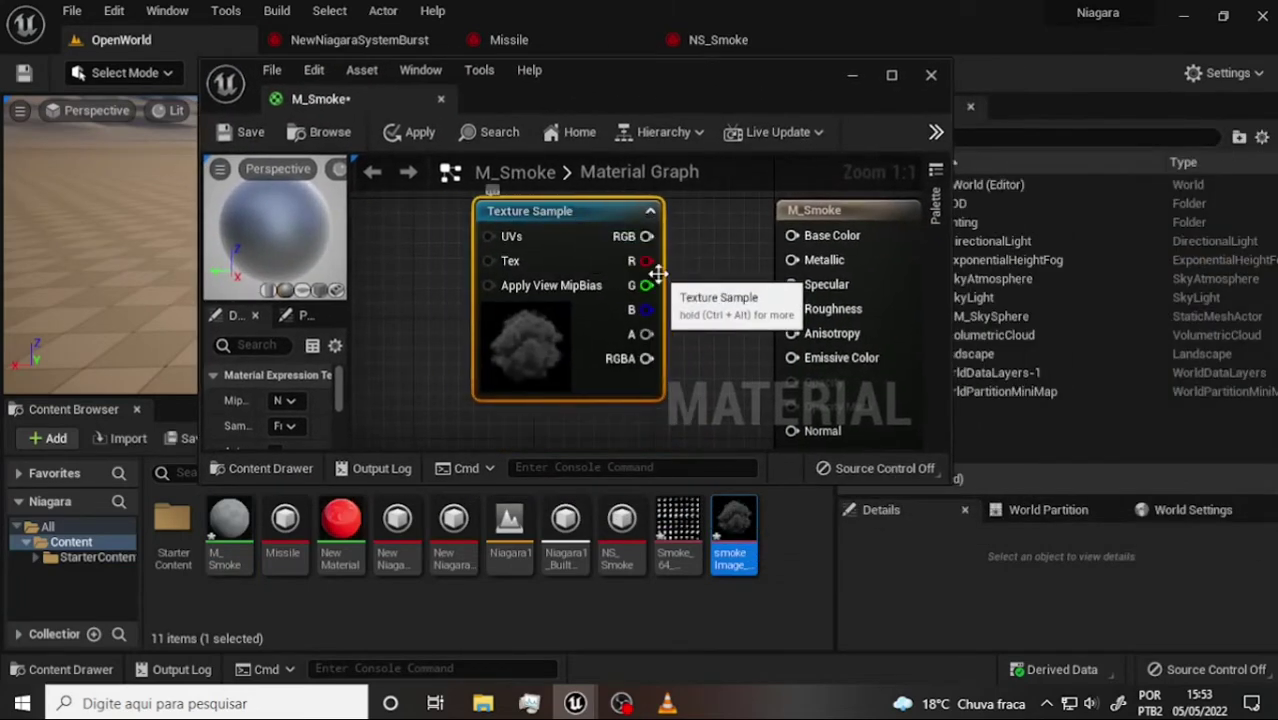
left_click(892, 78)
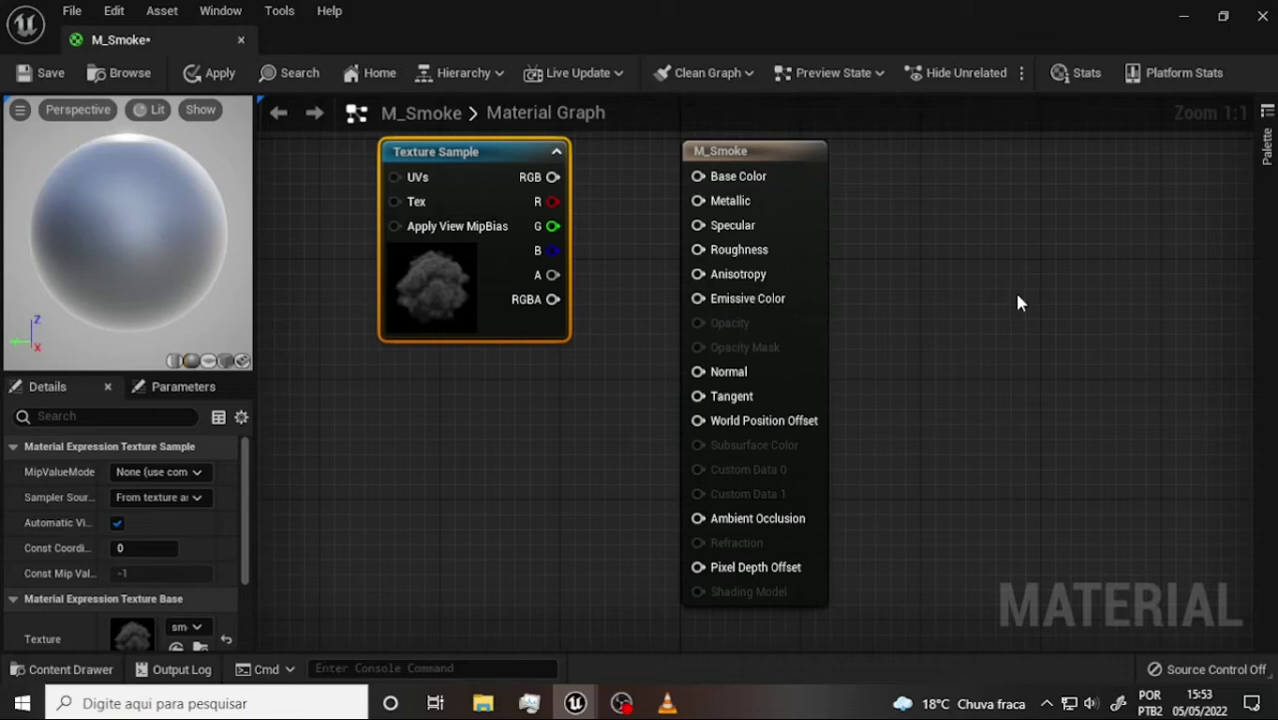
Step: Spread out the output and Texture Sample nodes, then dock M_Smoke into the main tab bar
mouse_move(767, 160)
left_mouse_down()
mouse_move(884, 172)
mouse_move(869, 157)
left_mouse_up()
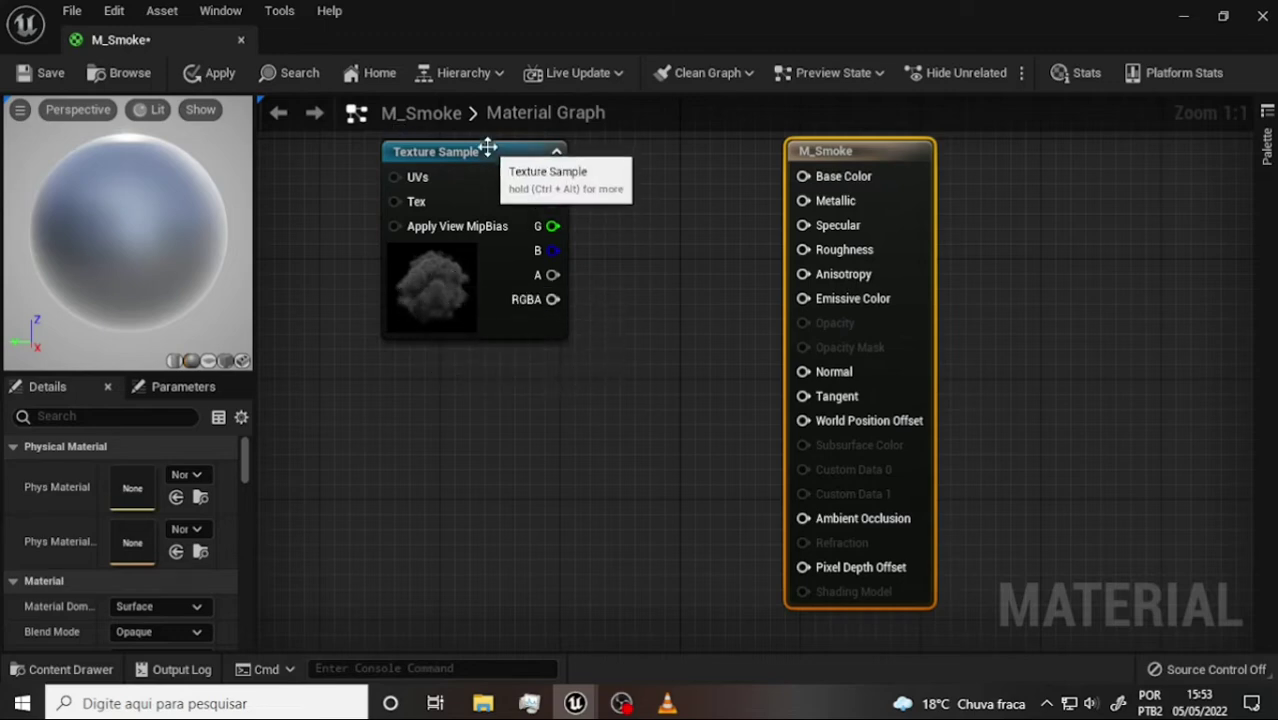
mouse_move(490, 150)
left_mouse_down()
mouse_move(520, 218)
mouse_move(505, 203)
left_mouse_up()
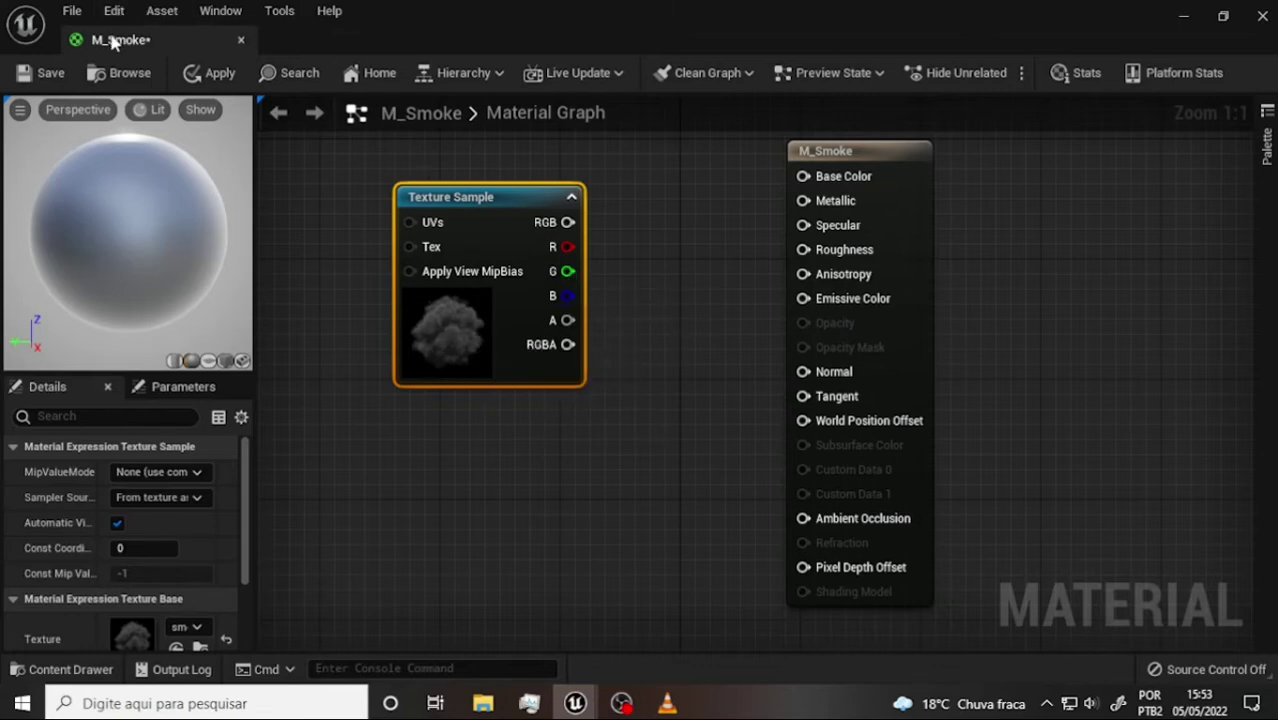
left_click_drag(120, 40, 800, 45)
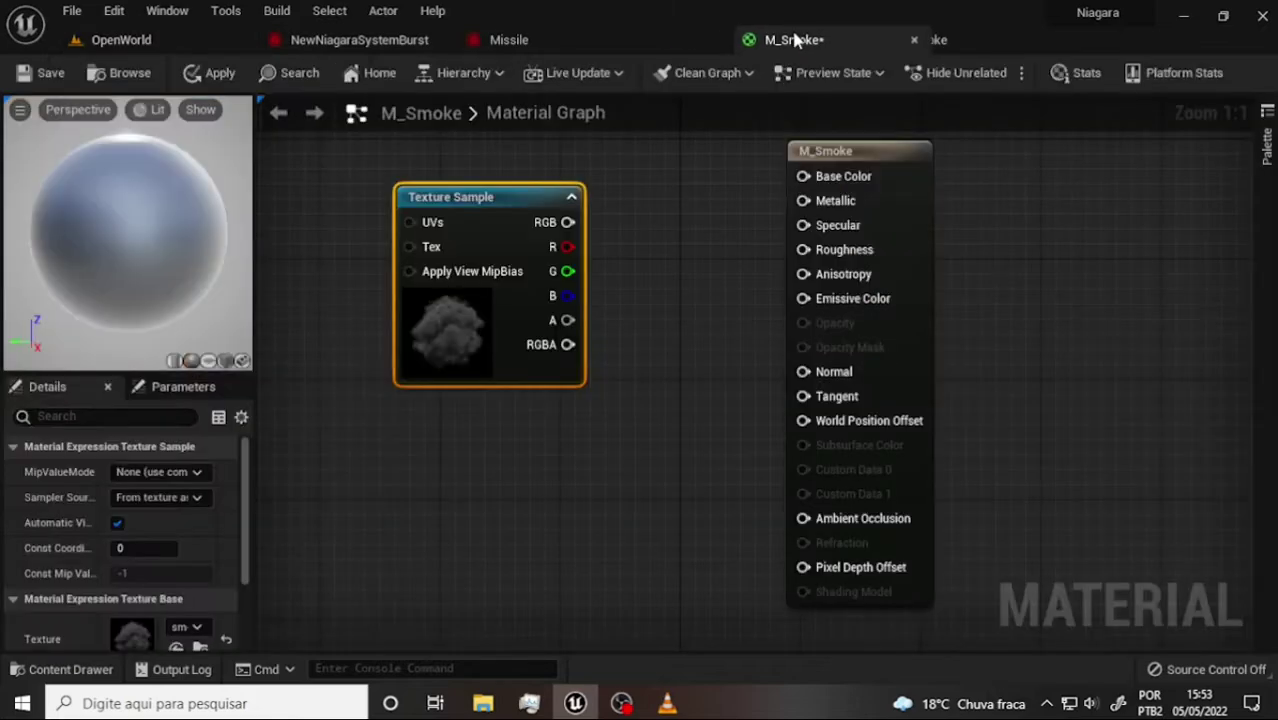
left_click(105, 40)
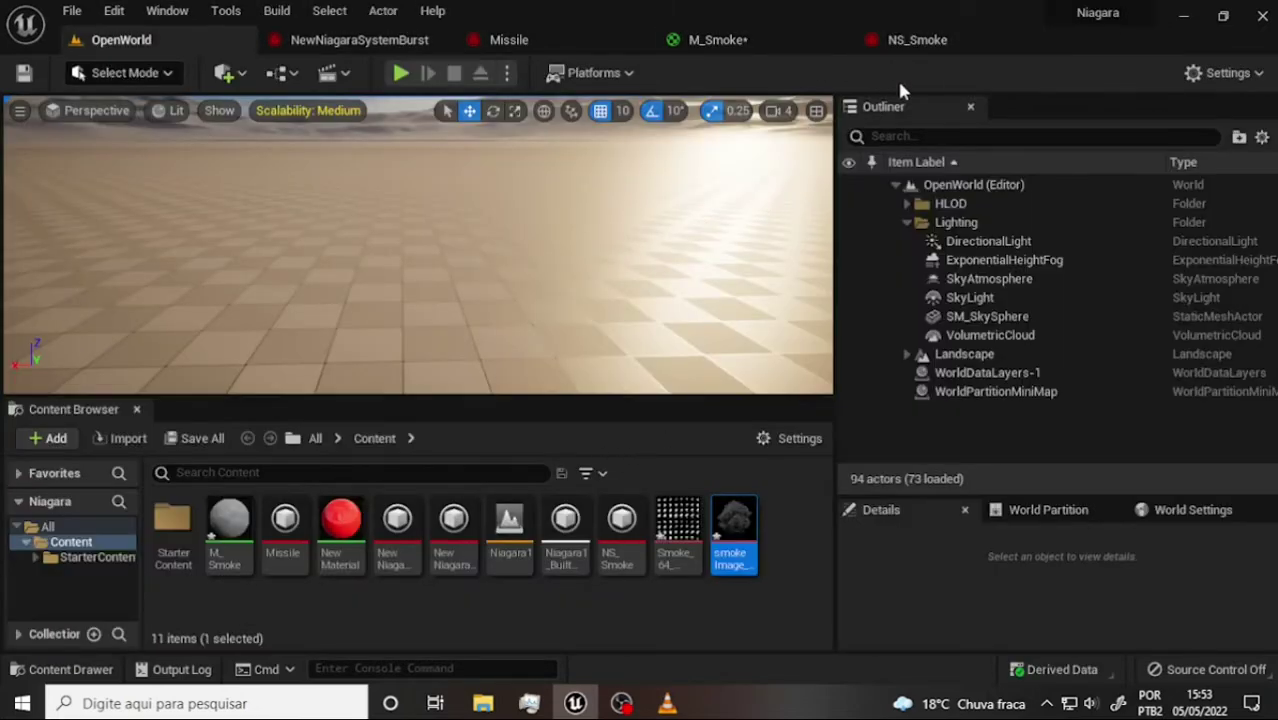
mouse_move(760, 540)
left_click(621, 703)
key("alt+Tab")
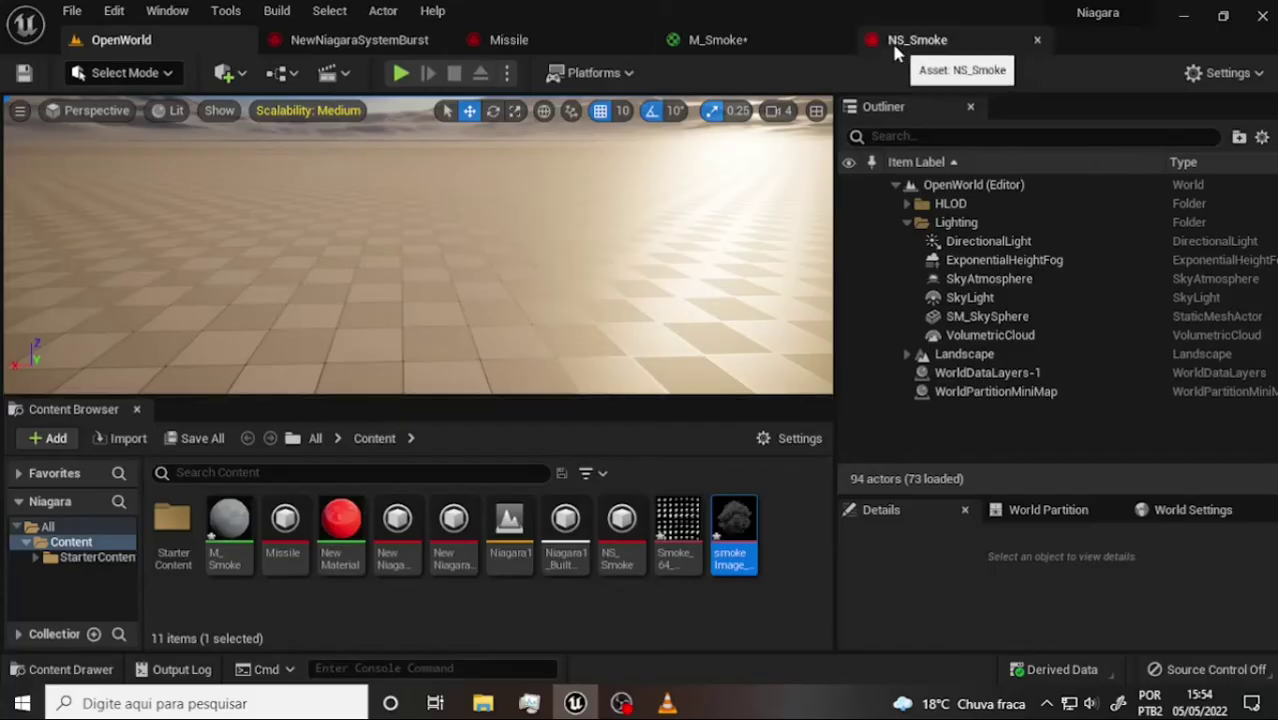
left_click(718, 40)
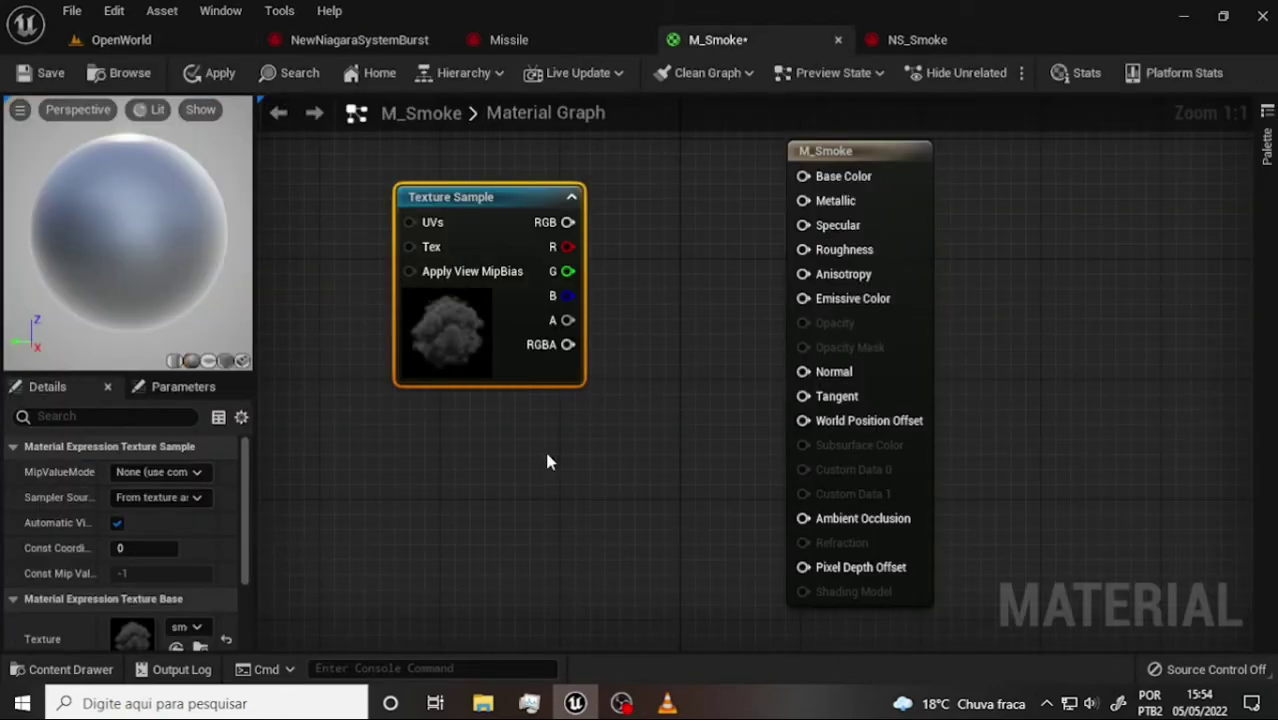
Step: Set M_Smoke's Blend Mode to Translucent and wire the texture's RGB into Base Color
left_click(876, 151)
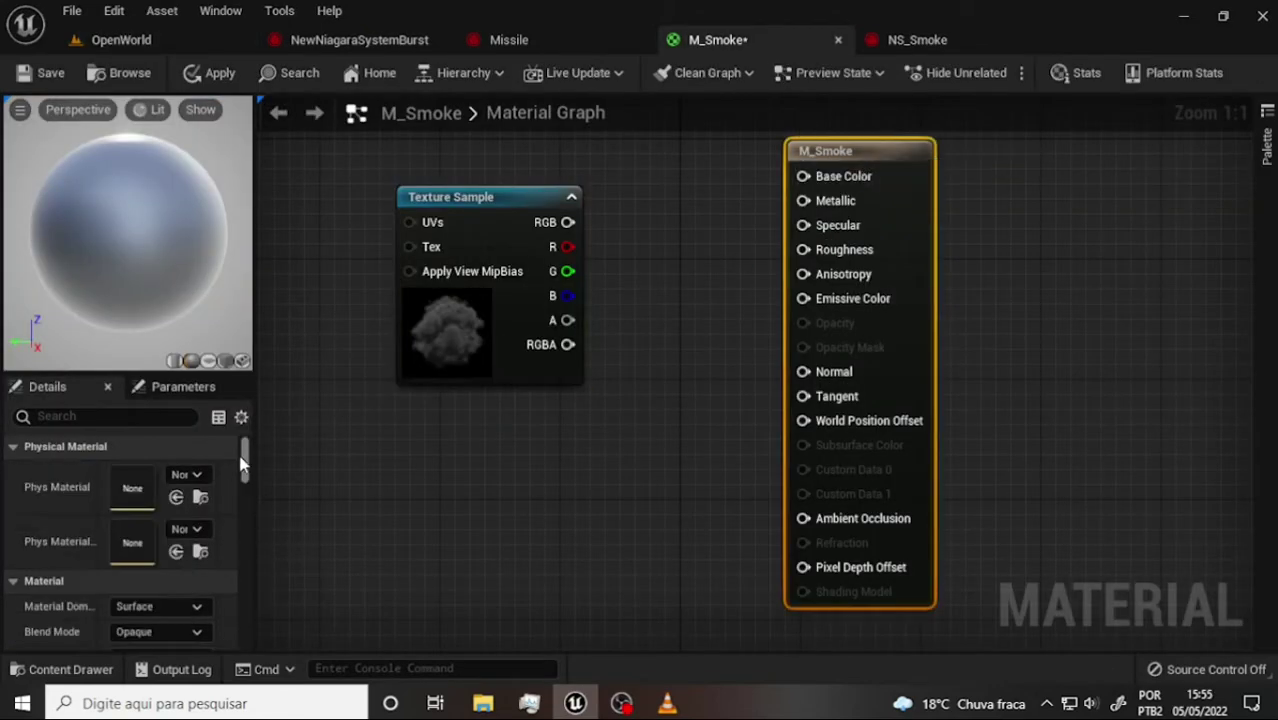
scroll(240, 462, "down", 3)
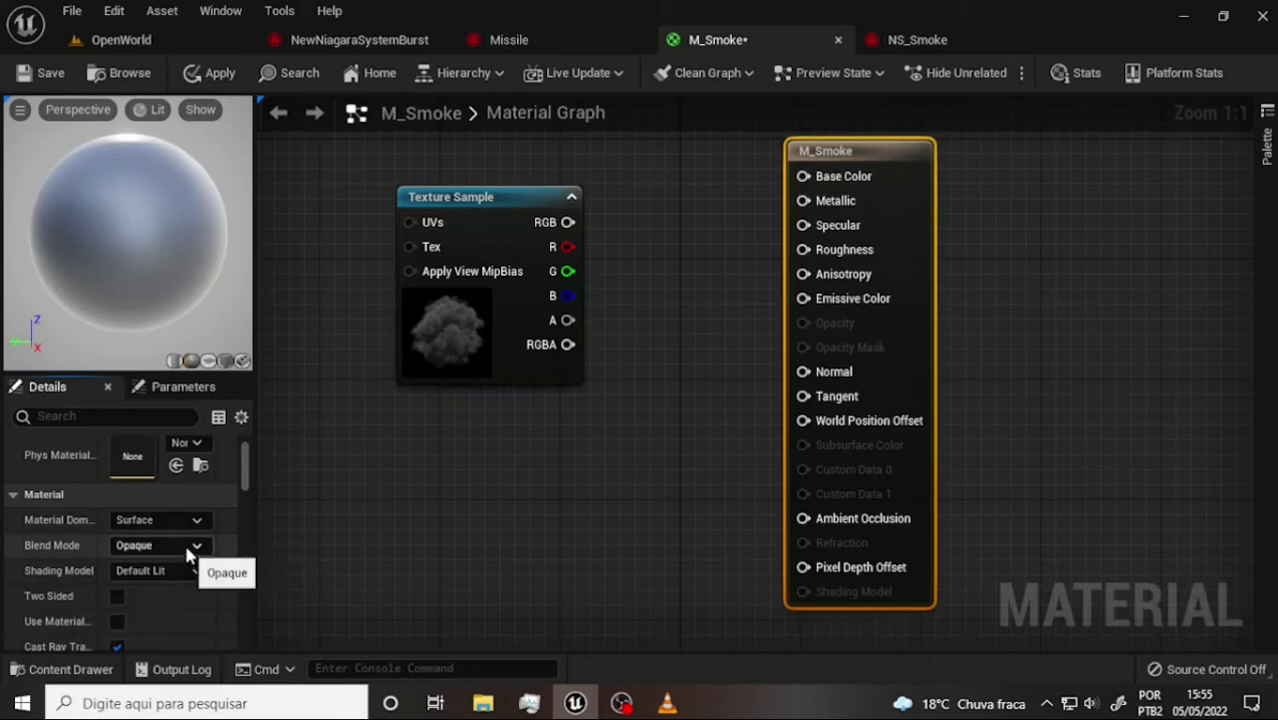
left_click(188, 550)
left_click(165, 604)
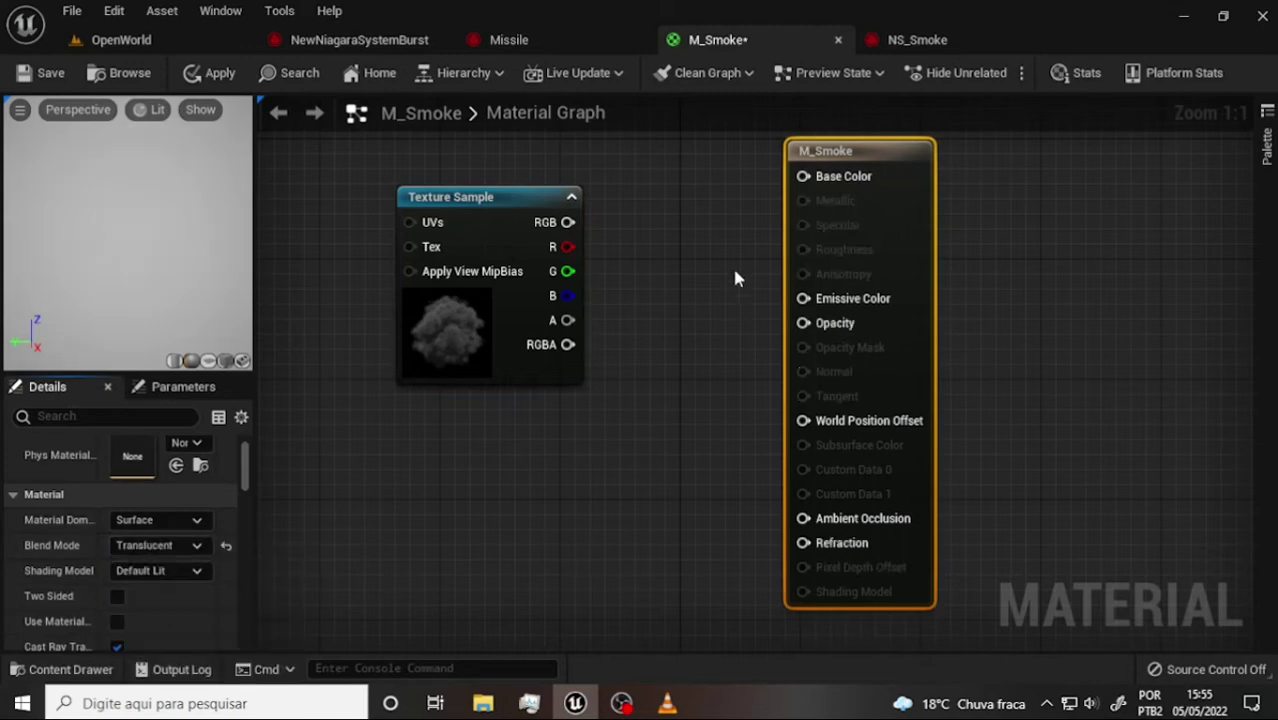
mouse_move(568, 222)
left_mouse_down()
mouse_move(615, 224)
mouse_move(803, 176)
left_mouse_up()
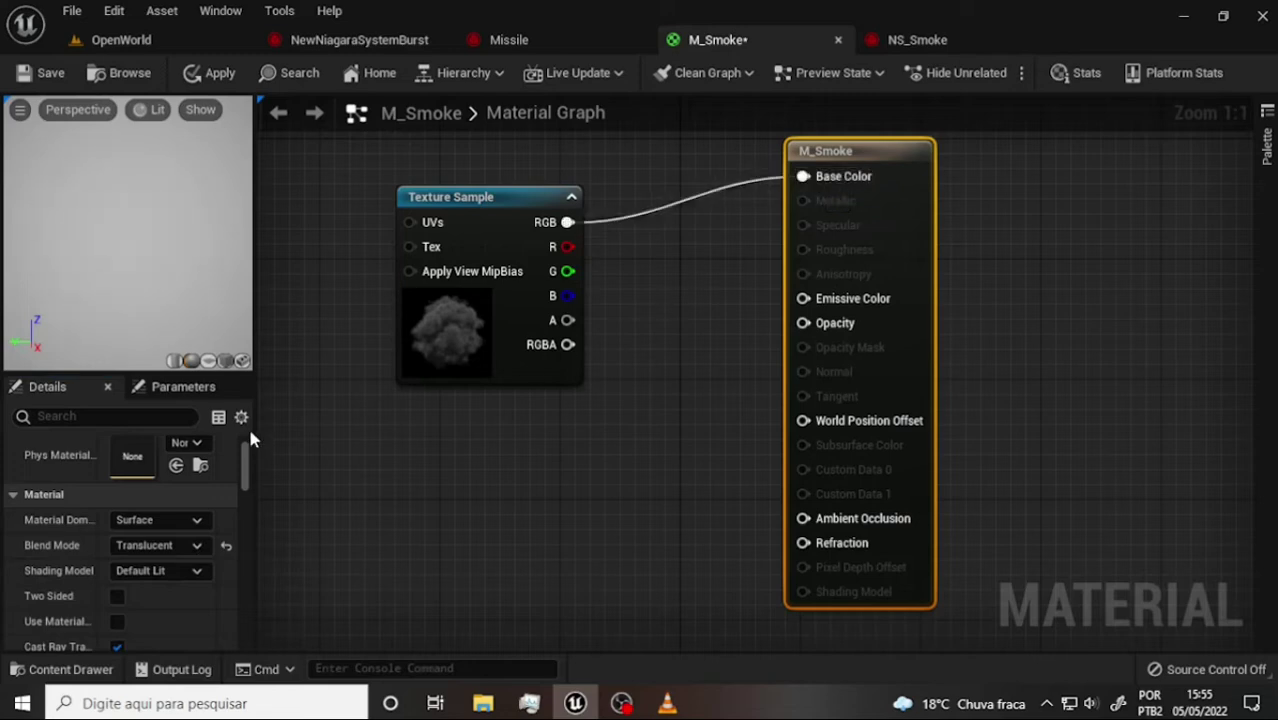
Step: Preview the material on a flat plane and orbit to inspect the smoke
left_click(208, 361)
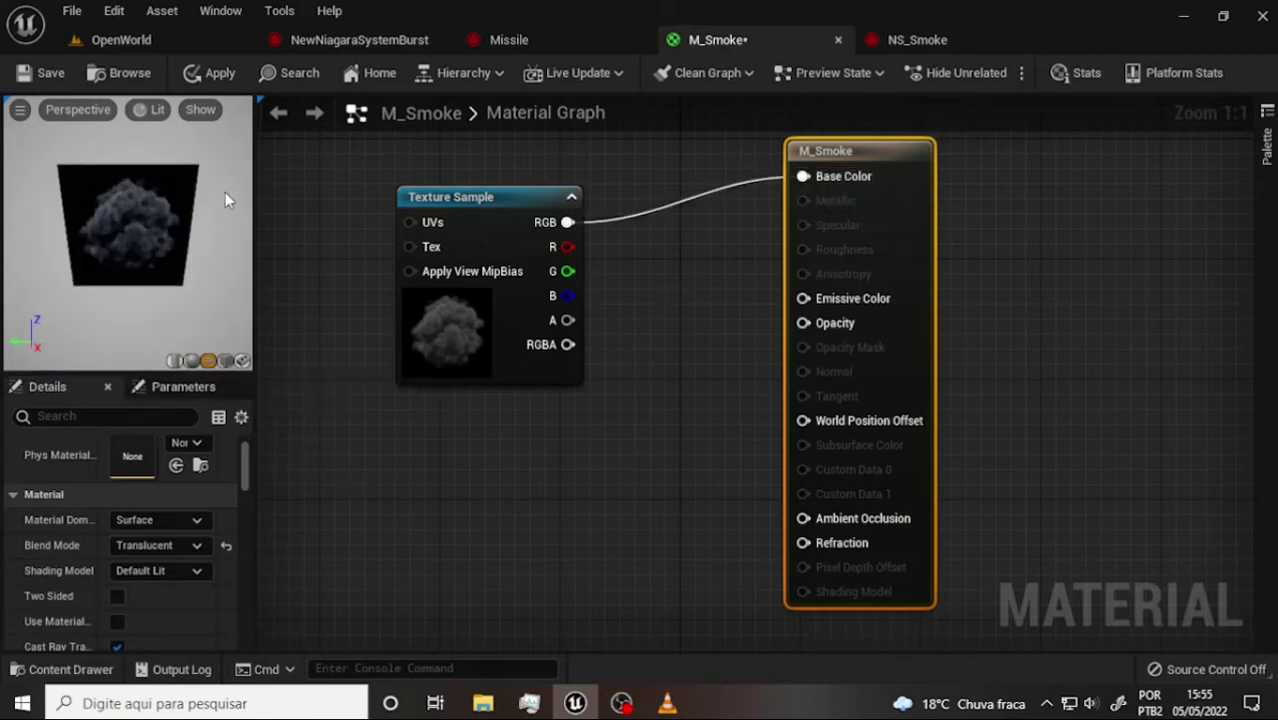
mouse_move(225, 192)
left_mouse_down()
mouse_move(180, 200)
mouse_move(228, 200)
mouse_move(190, 230)
mouse_move(221, 198)
left_mouse_up()
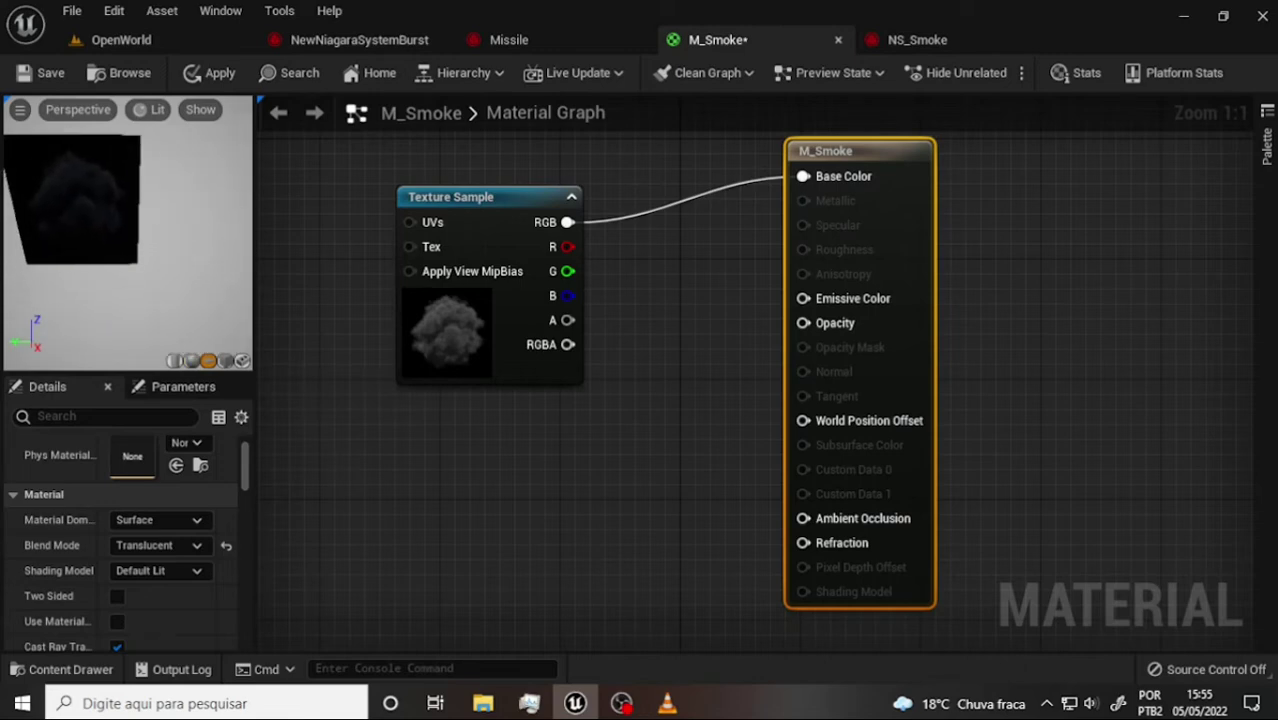
left_click_drag(127, 230, 140, 225)
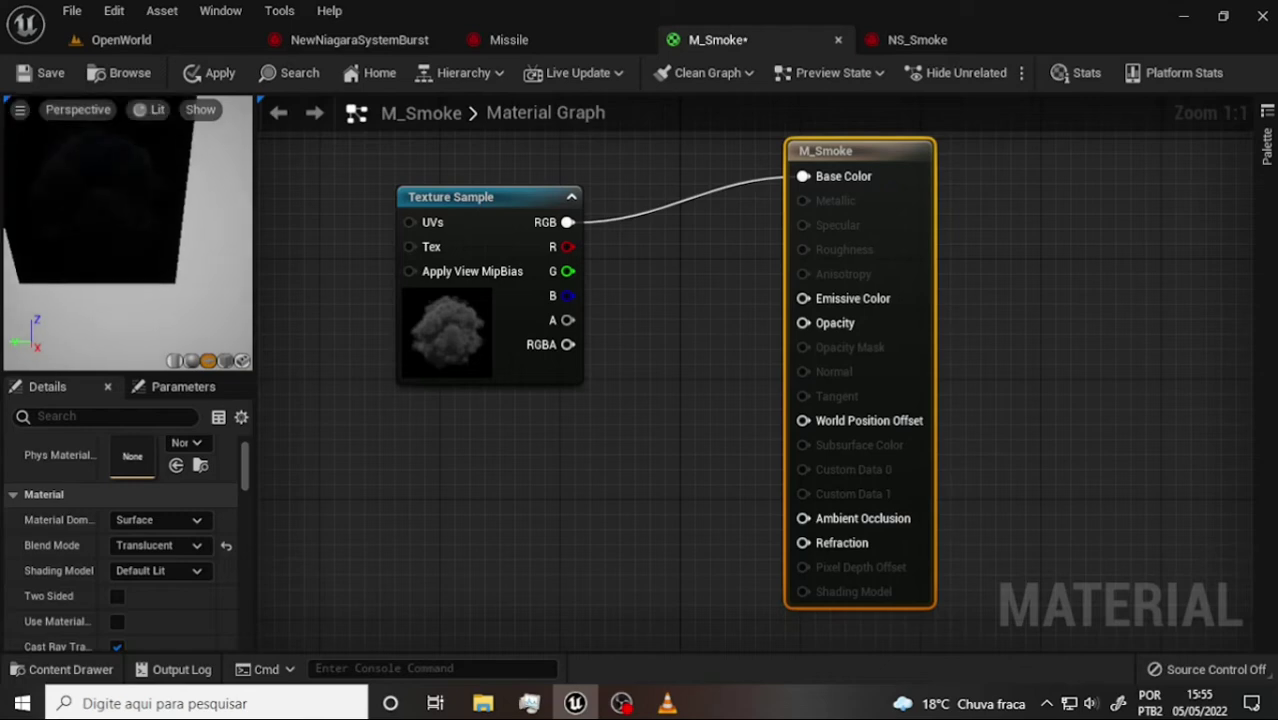
left_click_drag(195, 150, 210, 160)
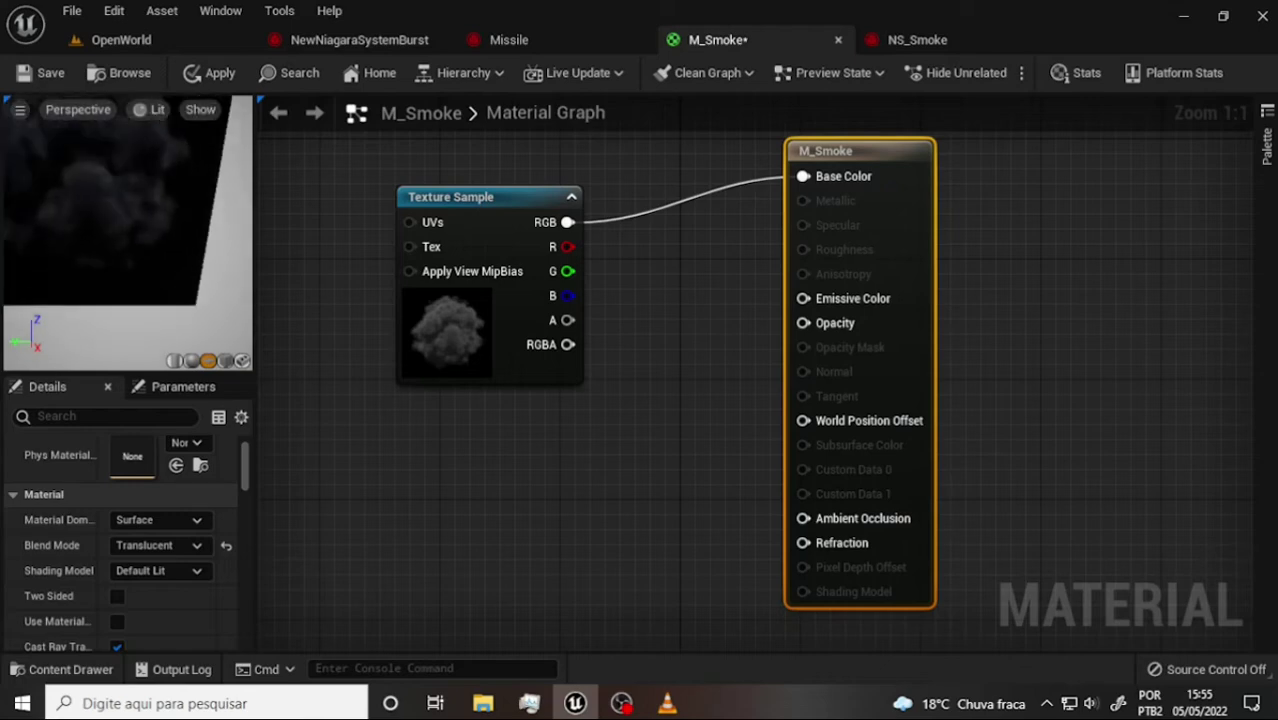
left_click_drag(128, 230, 135, 232)
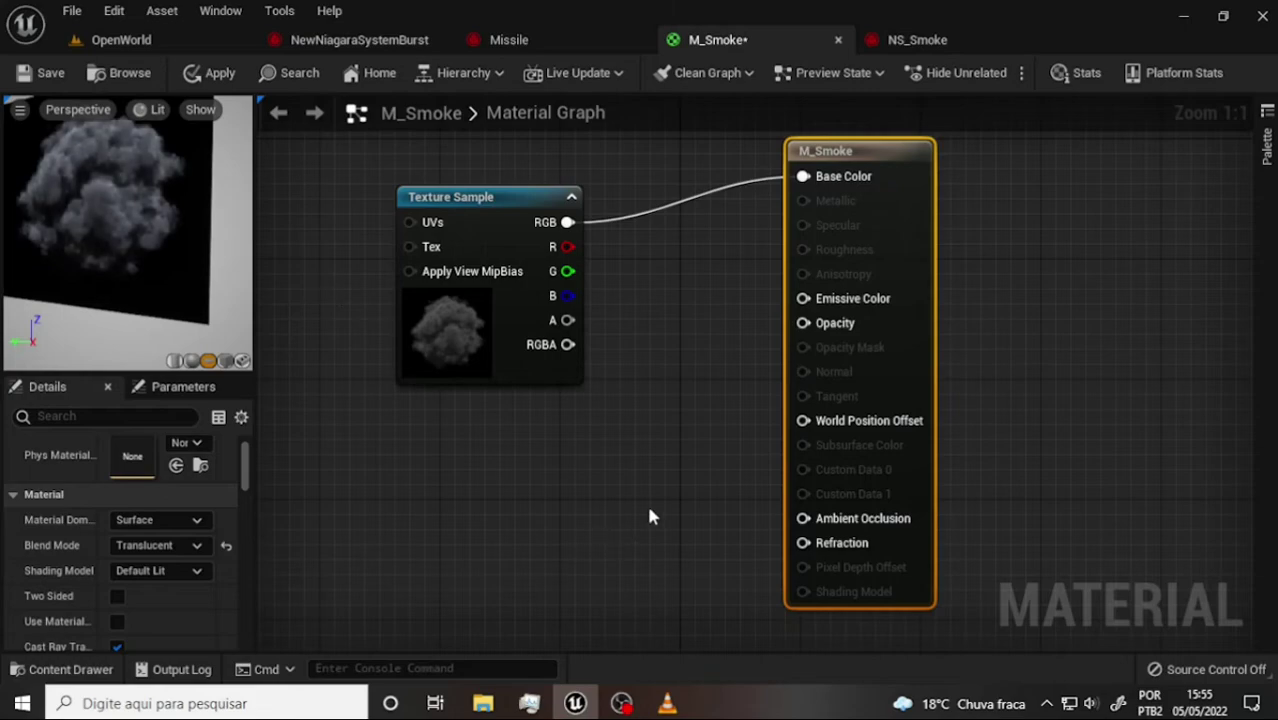
left_click(622, 704)
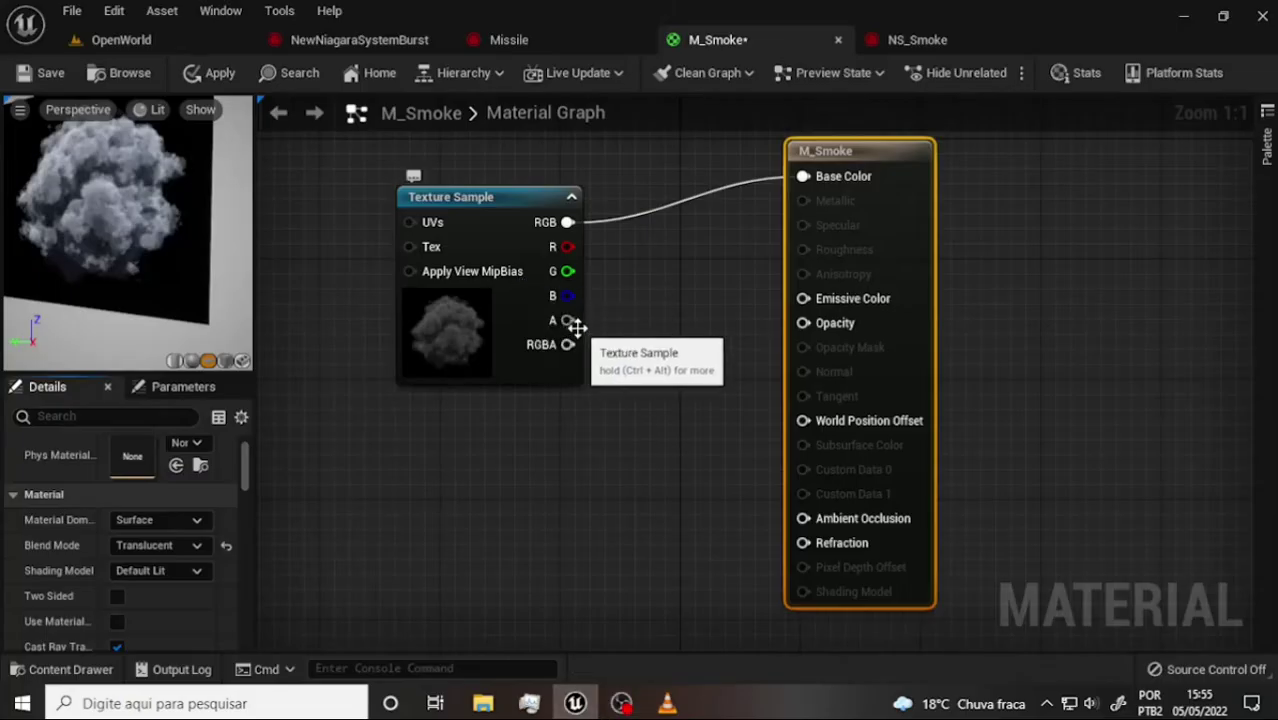
Step: Wire the texture alpha into Opacity, save M_Smoke, and return to the OpenWorld level
left_click_drag(565, 320, 800, 323)
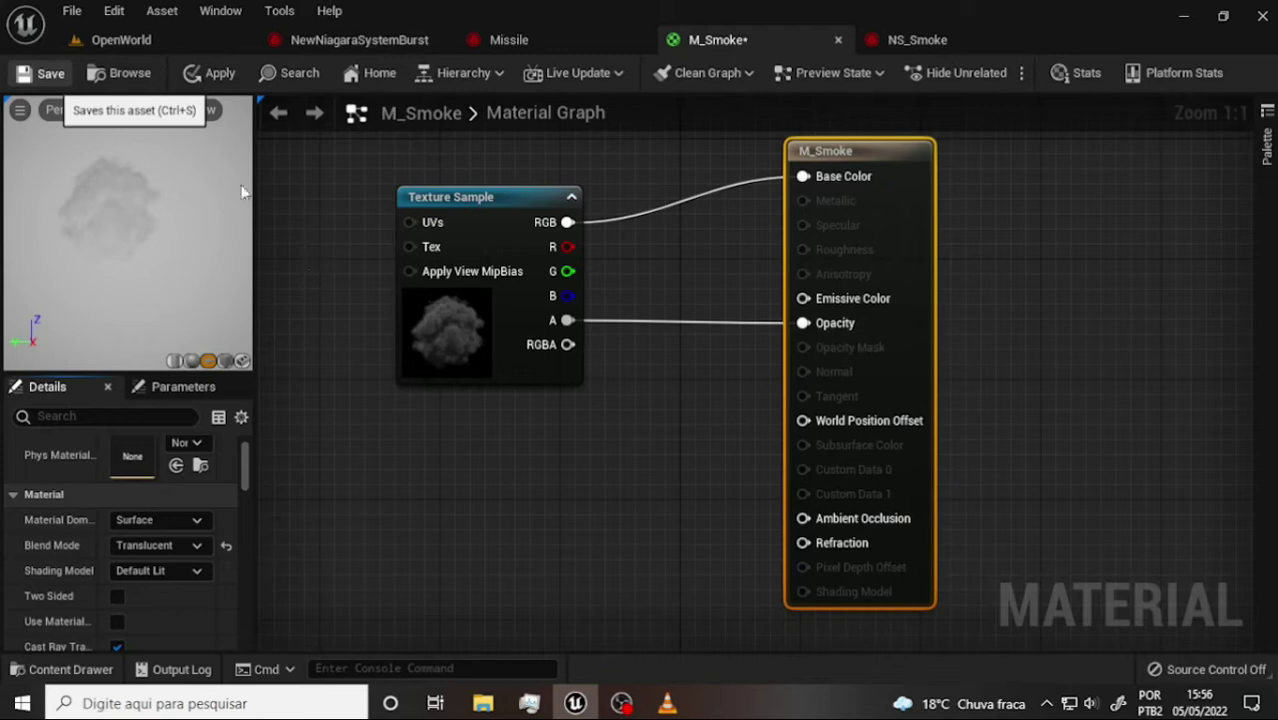
left_click(51, 76)
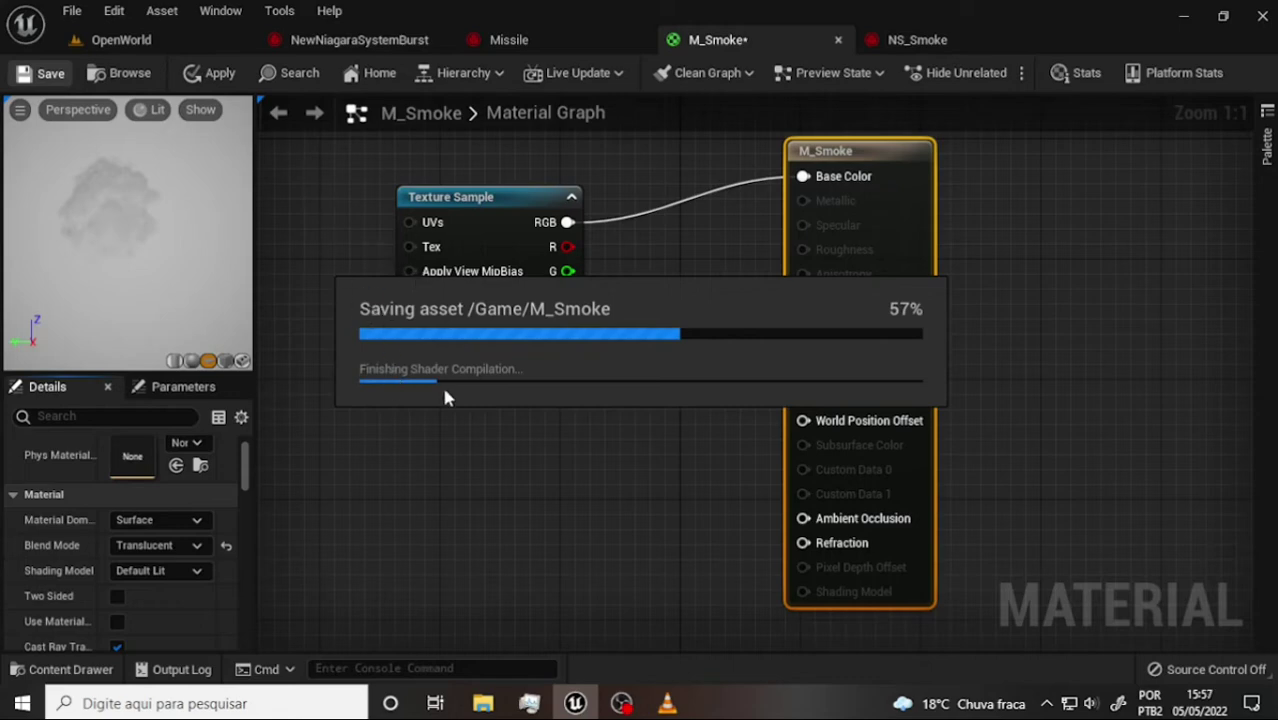
left_click(641, 704)
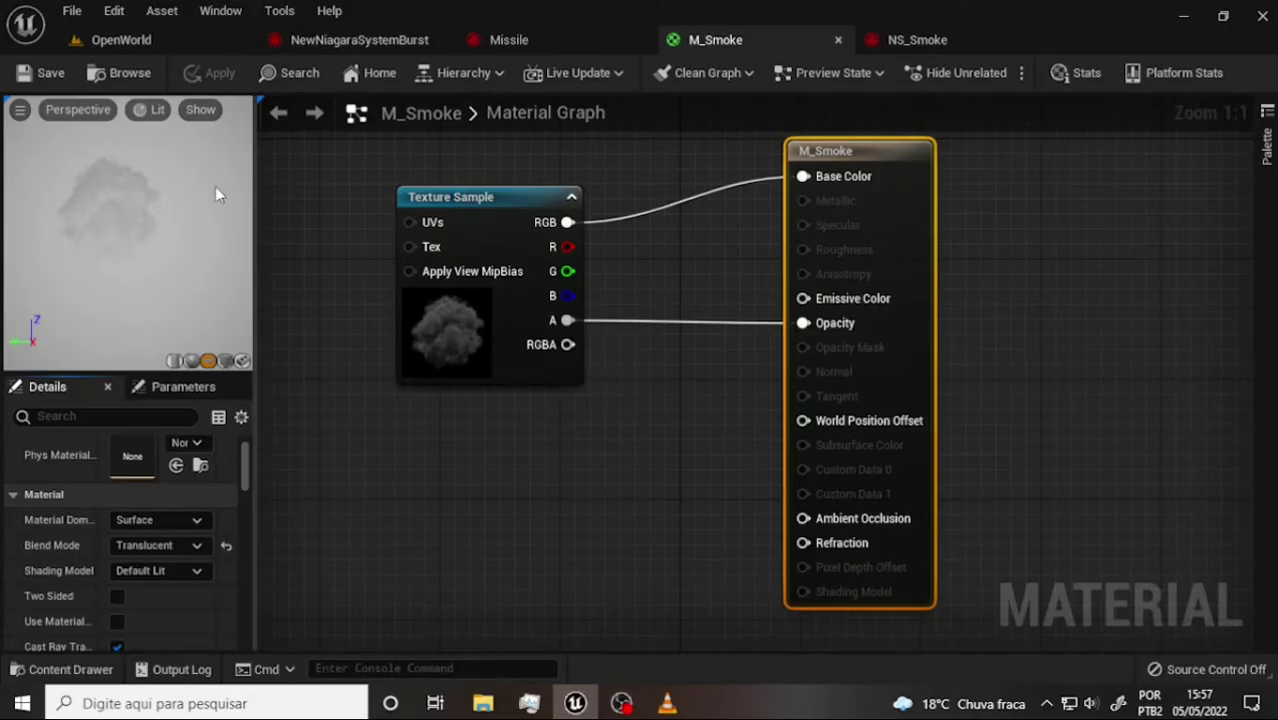
left_click(103, 41)
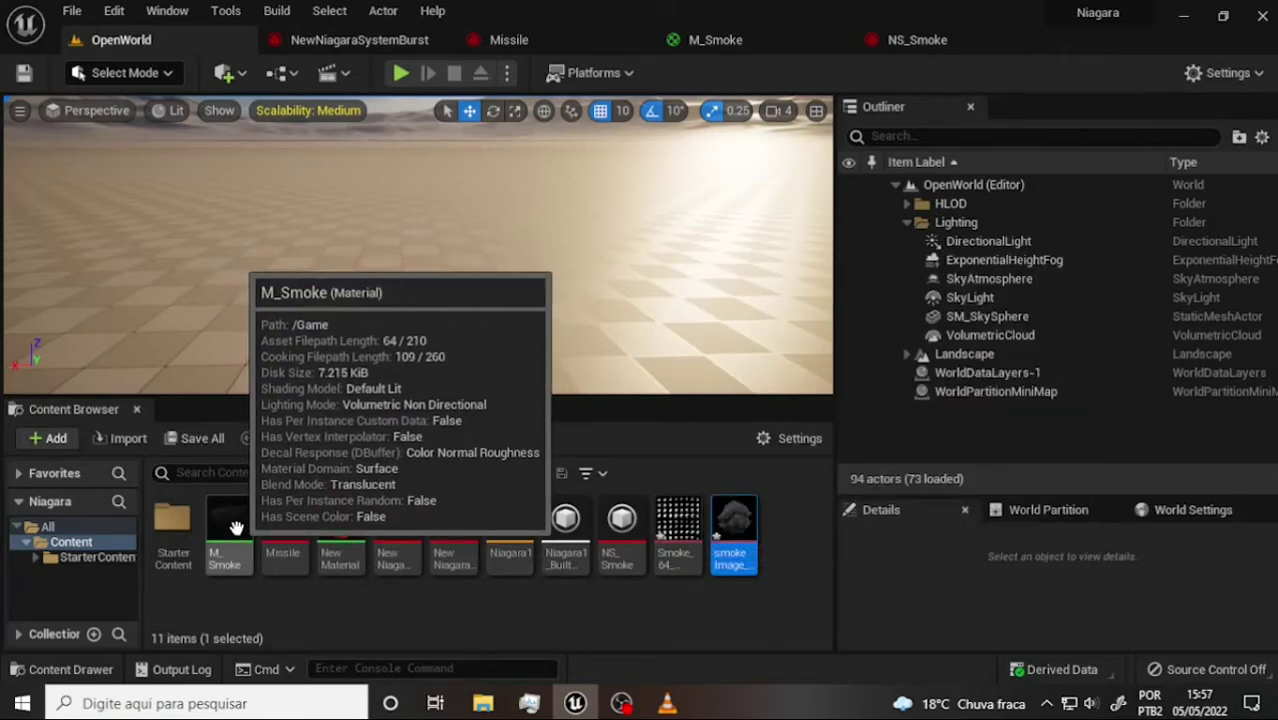
Step: In NS_Smoke, assign M_Smoke as the Sprite Renderer's material
left_click(886, 40)
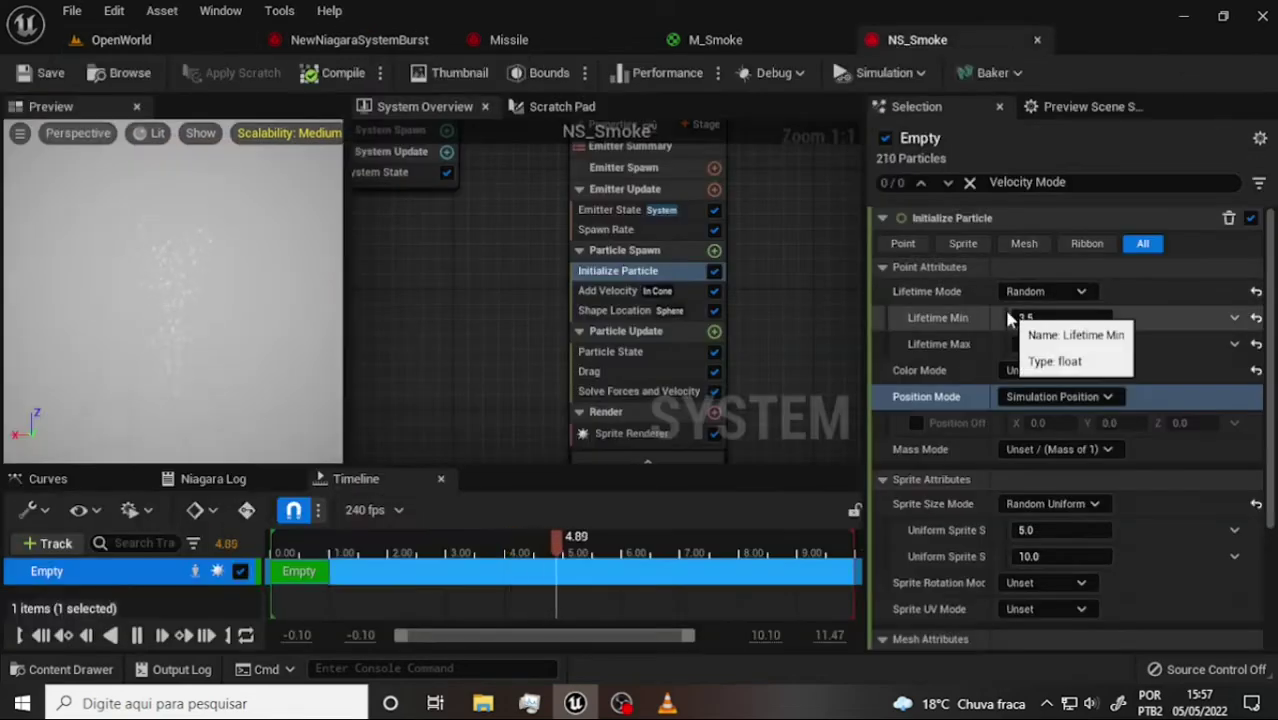
left_click(618, 435)
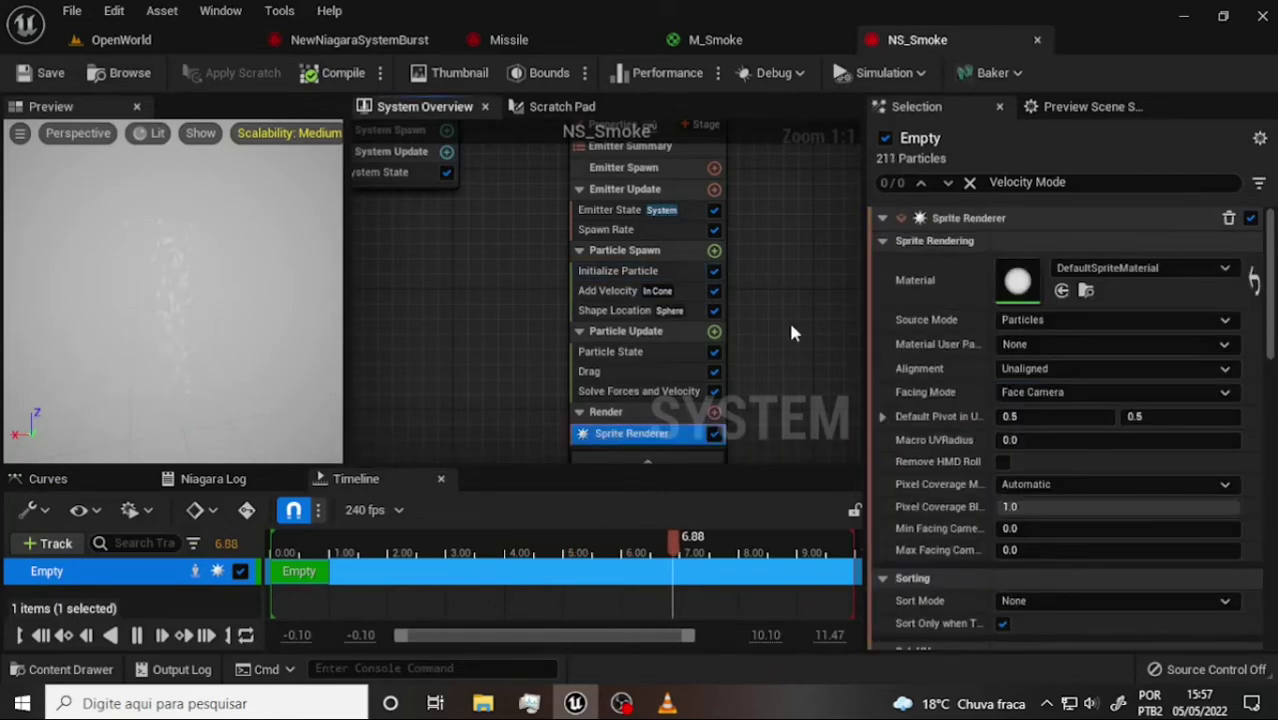
left_click(1226, 268)
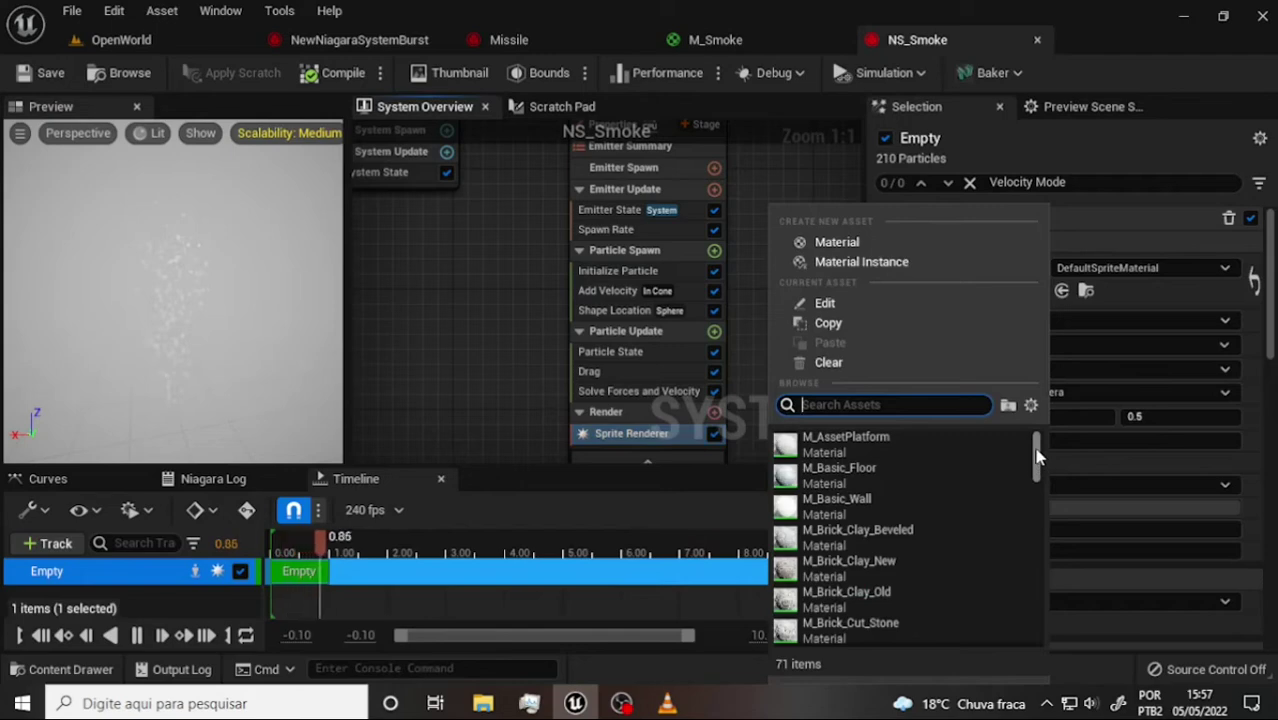
mouse_move(1037, 456)
left_mouse_down()
mouse_move(1037, 443)
mouse_move(1040, 588)
left_mouse_up()
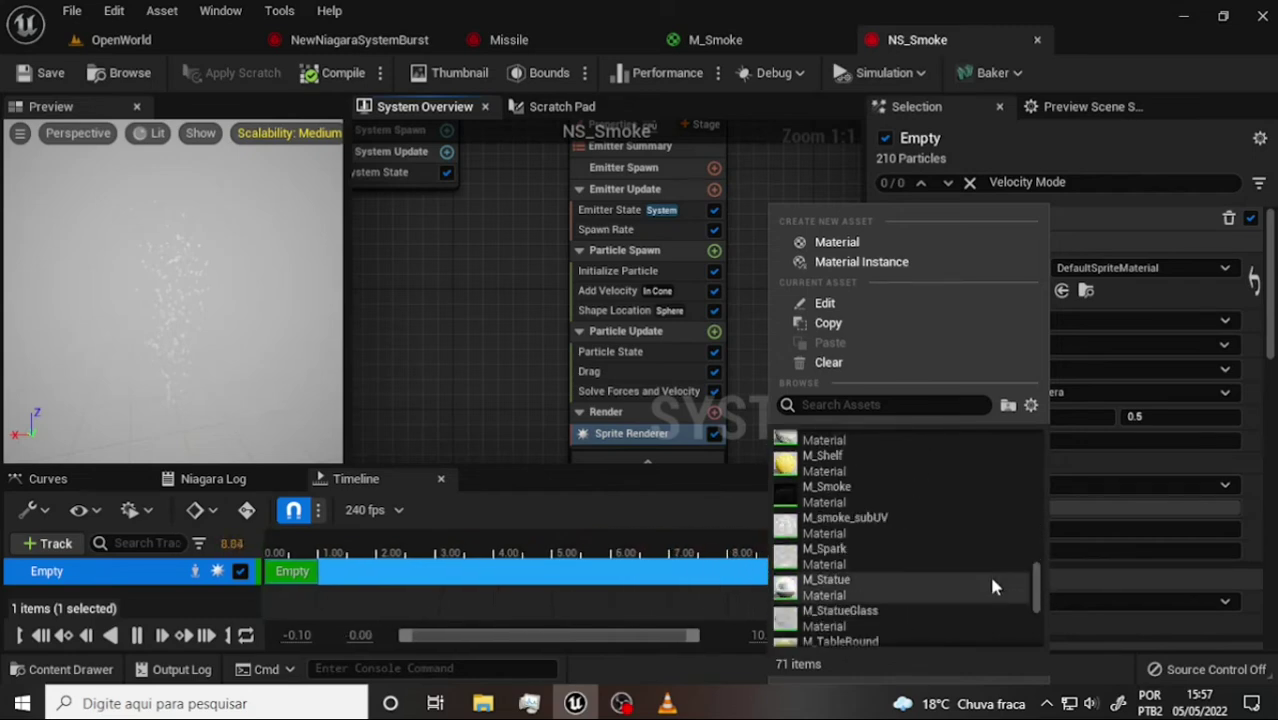
left_click(828, 487)
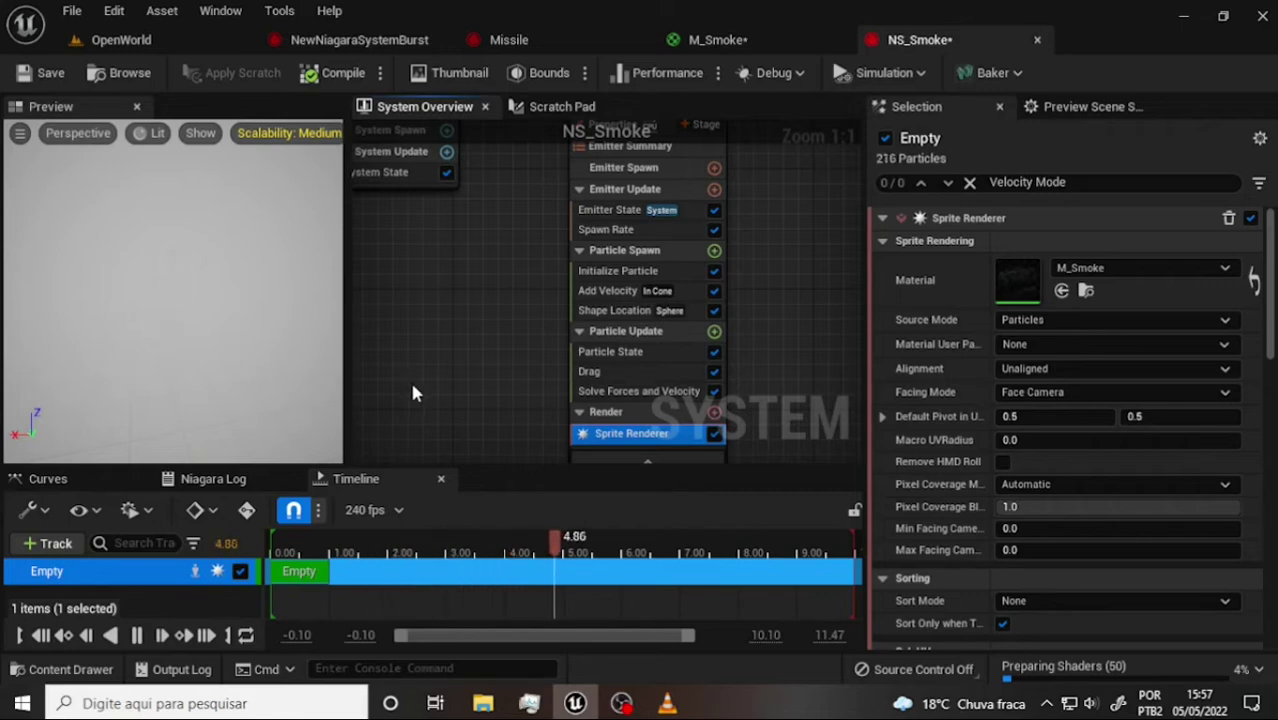
left_click(622, 707)
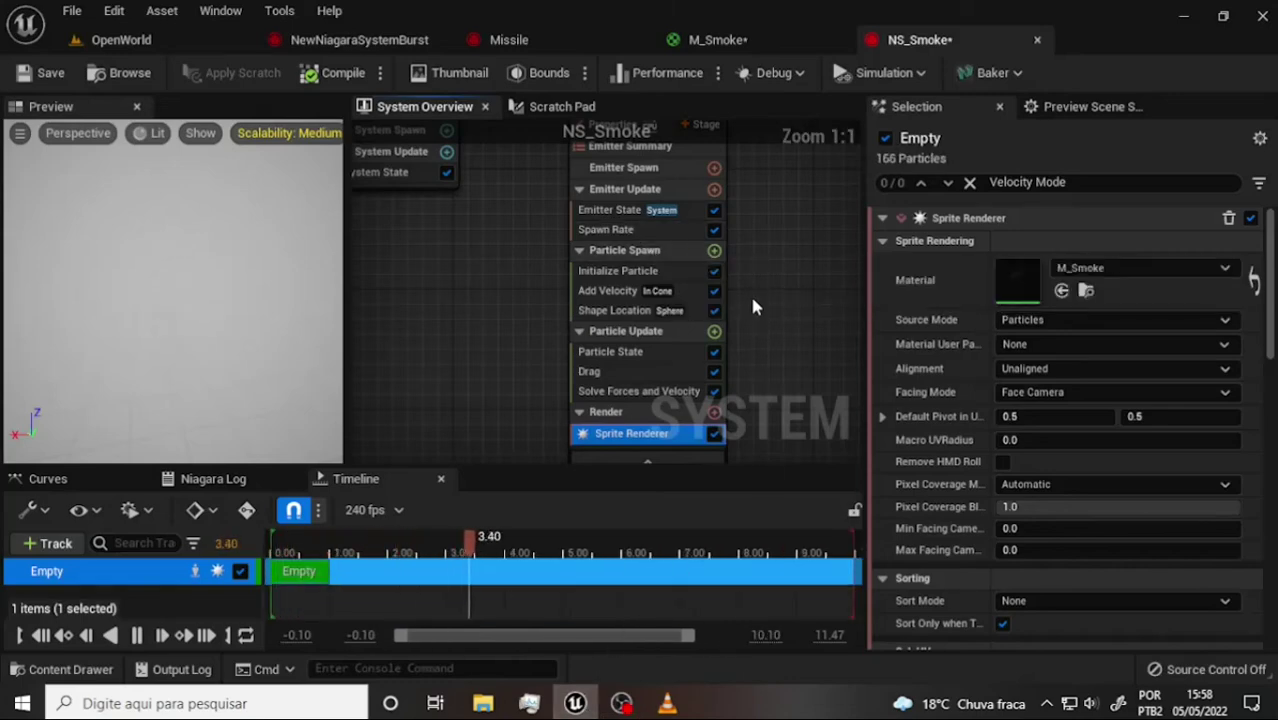
left_click(620, 271)
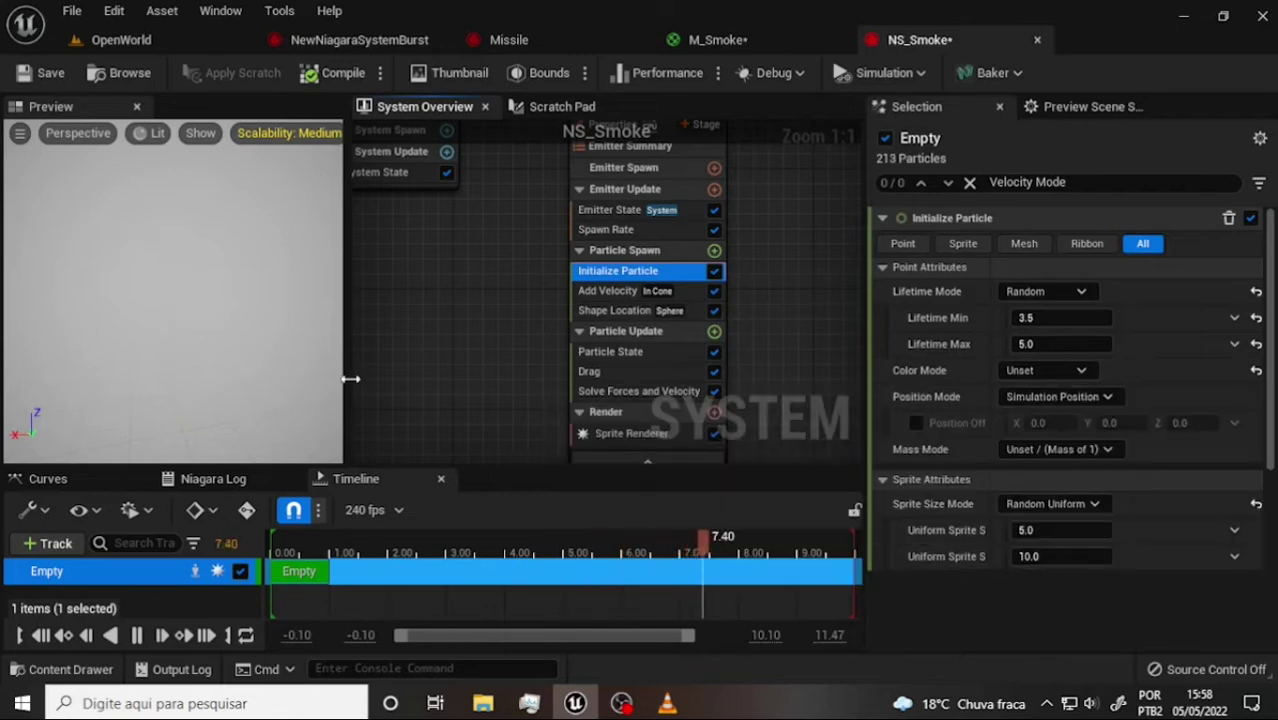
Step: Set Initialize Particle's Uniform Sprite Size to Min 50 and Max 80
left_click(1026, 557)
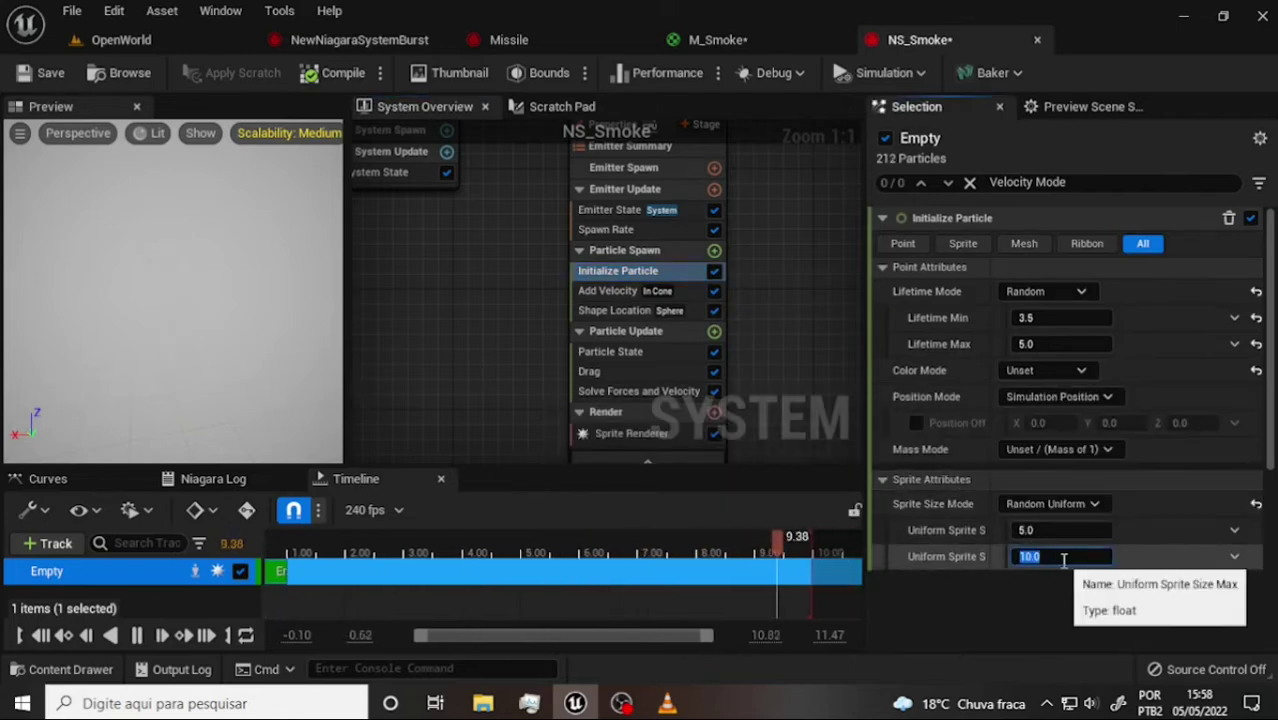
type("80")
left_click(1024, 530)
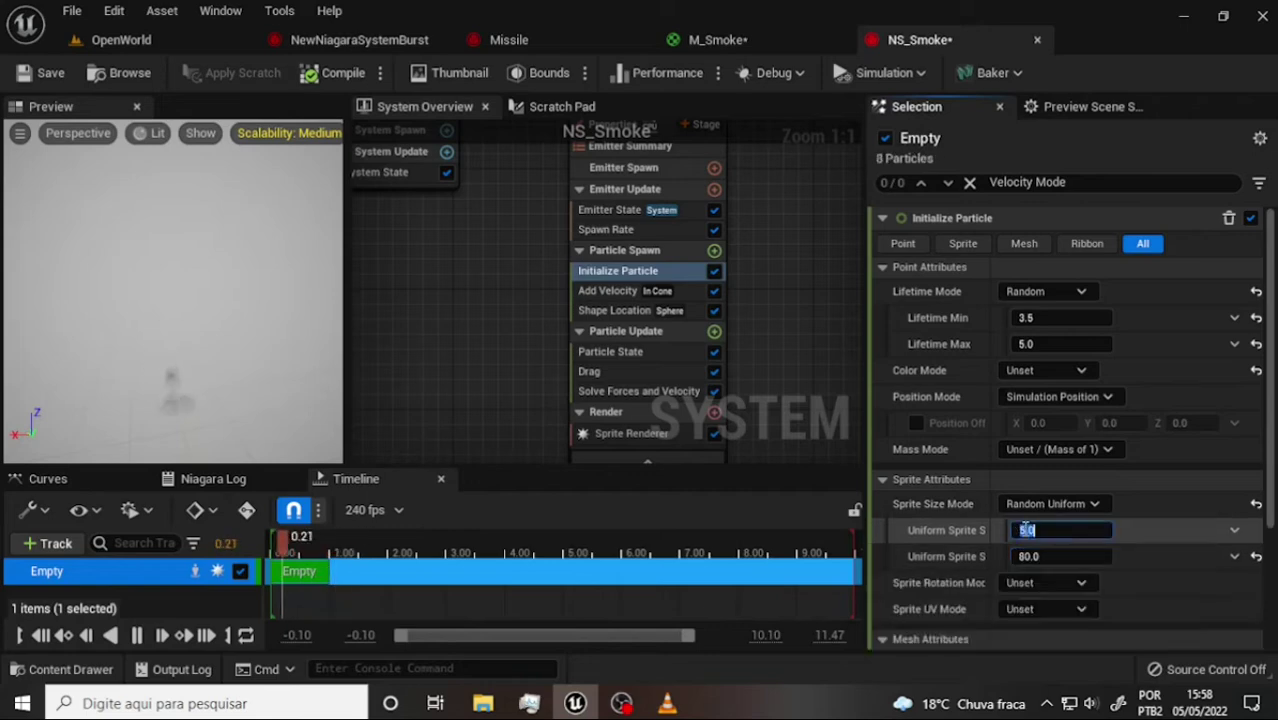
type("50")
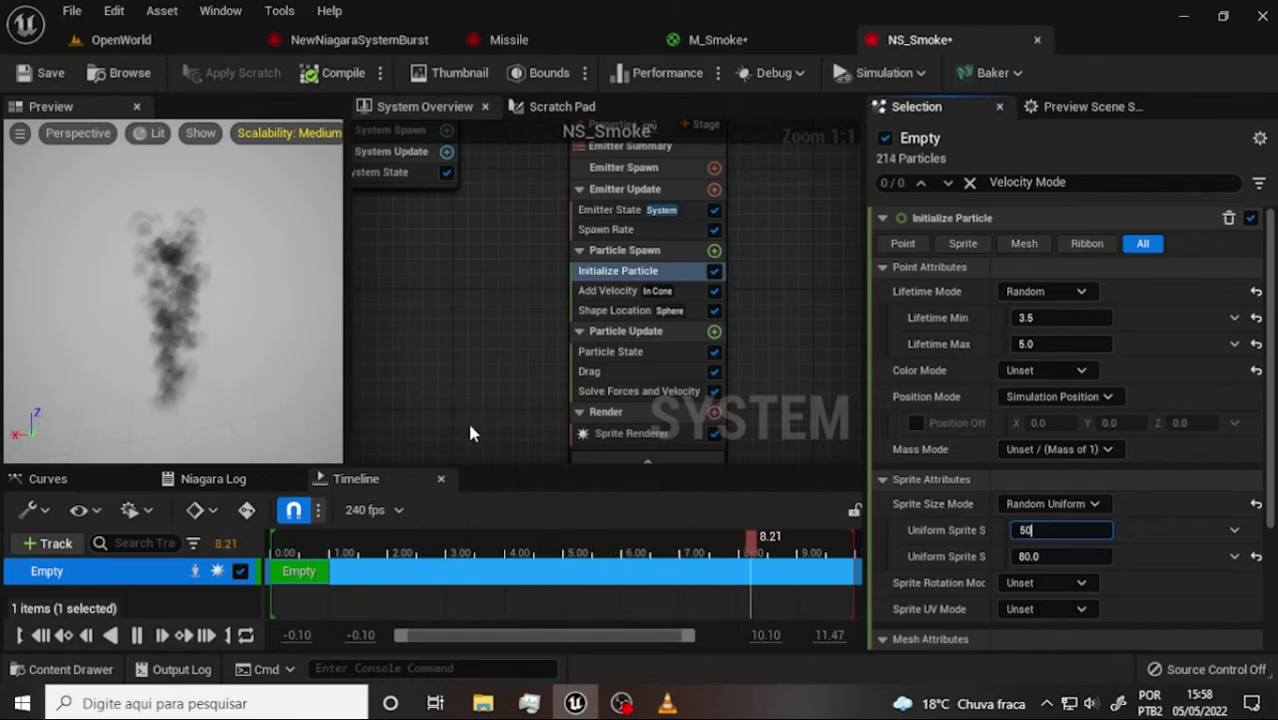
left_click(253, 283)
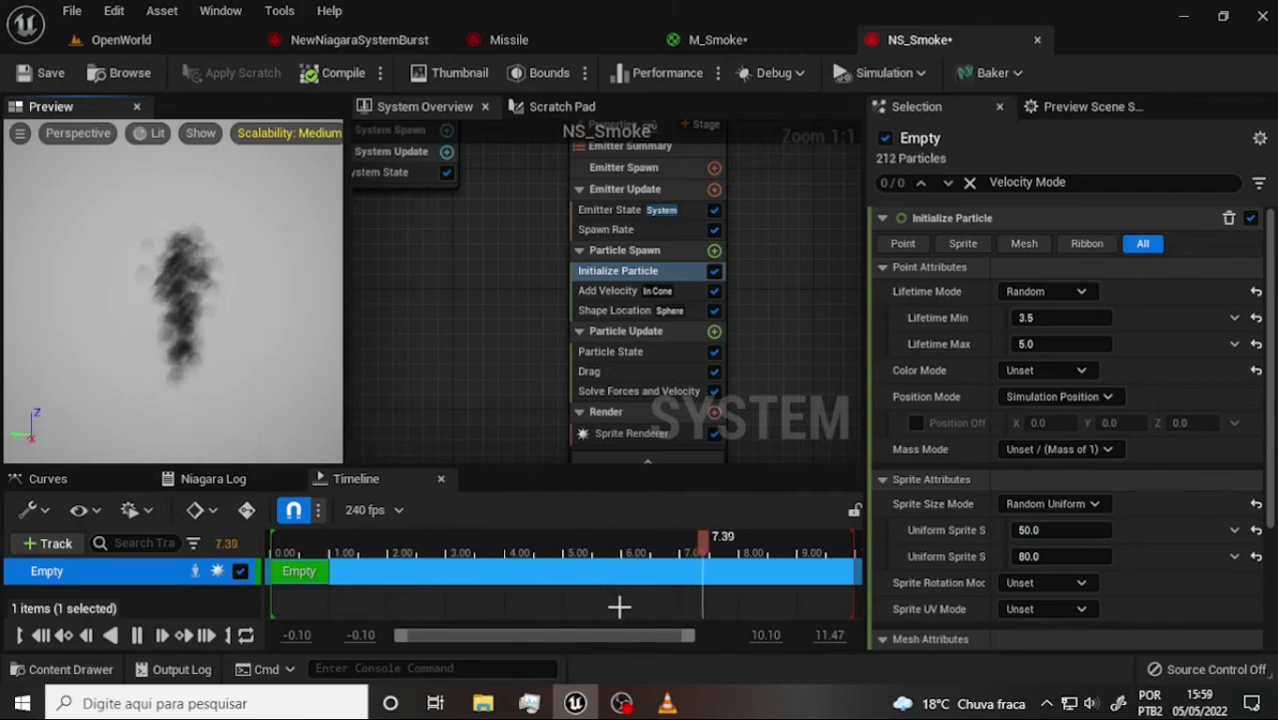
Step: Set Sprite Rotation Mode to Random
left_click(621, 706)
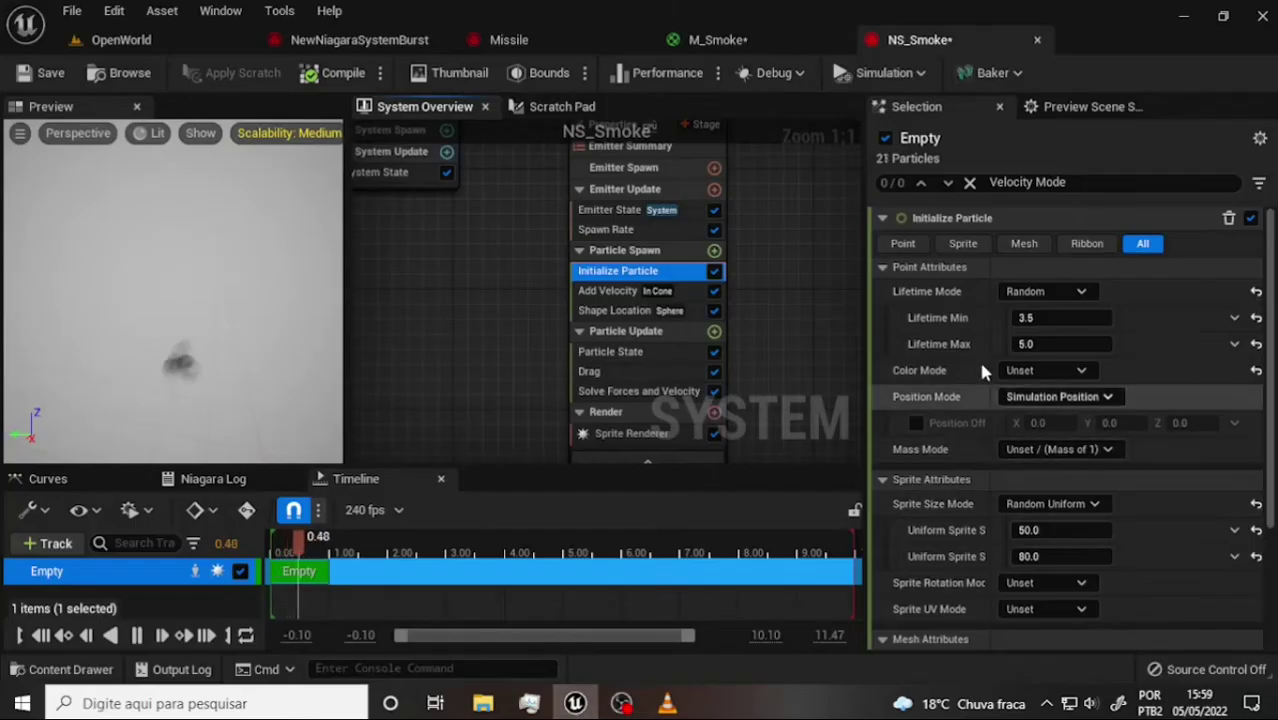
scroll(1040, 420, "down", 2)
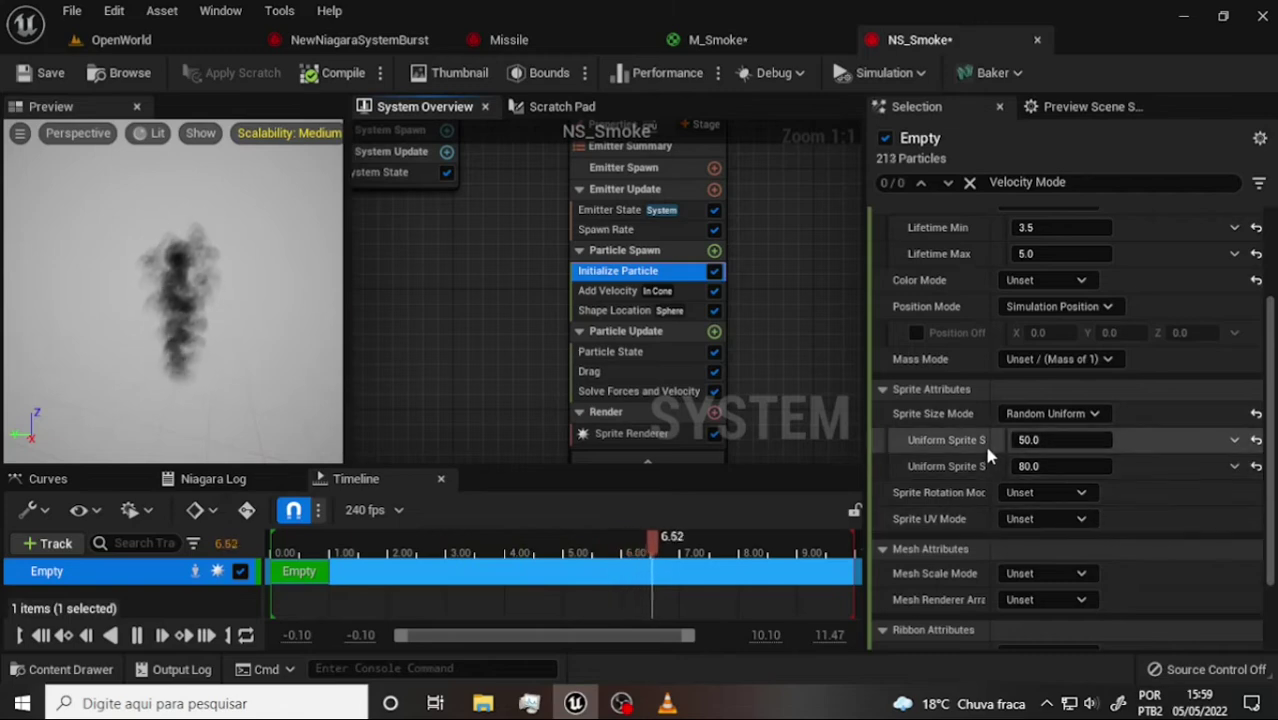
left_click_drag(988, 424, 1047, 424)
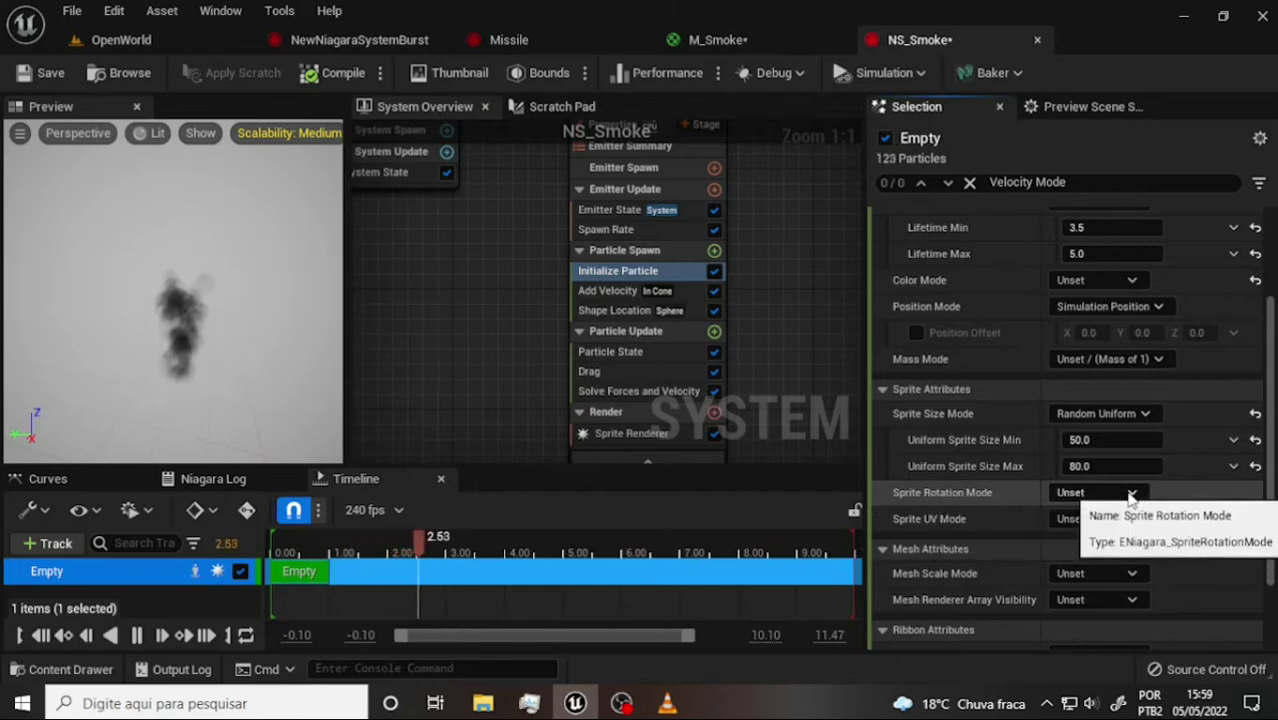
left_click(1095, 492)
left_click(1095, 540)
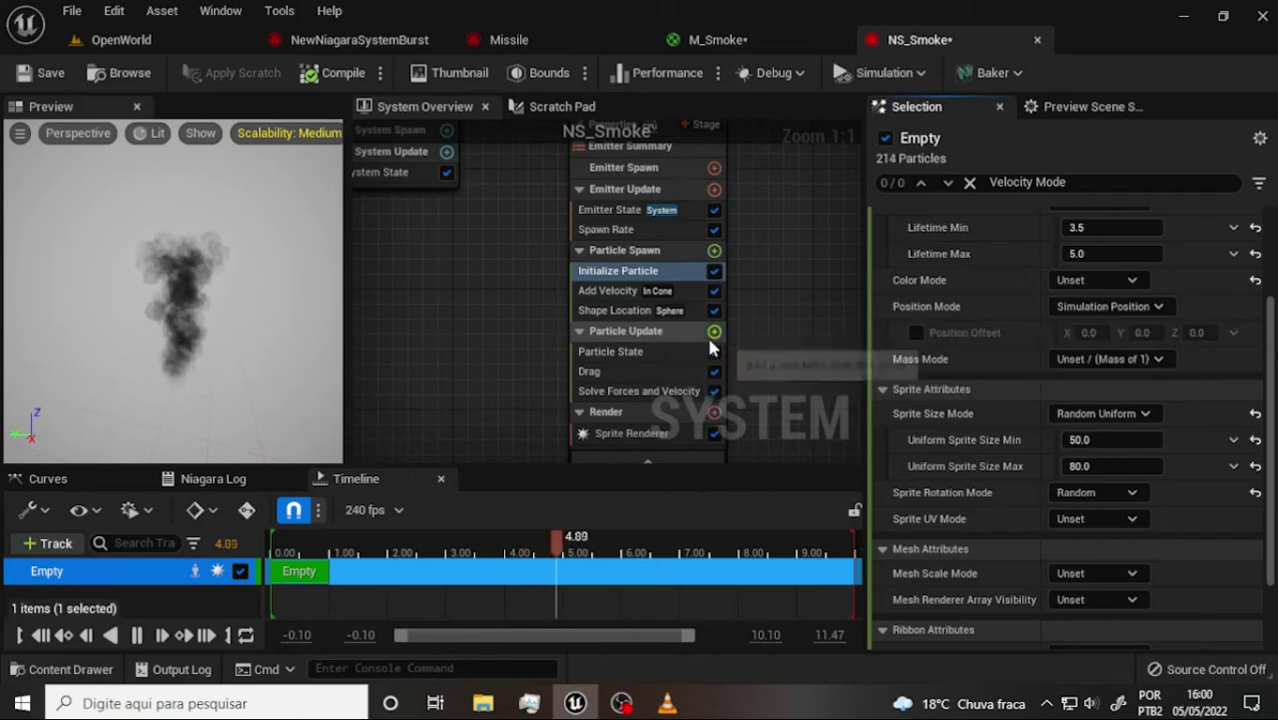
Step: Add a Scale Sprite Size module to Particle Update via a 'sca' module search
left_click(715, 331)
type("sca")
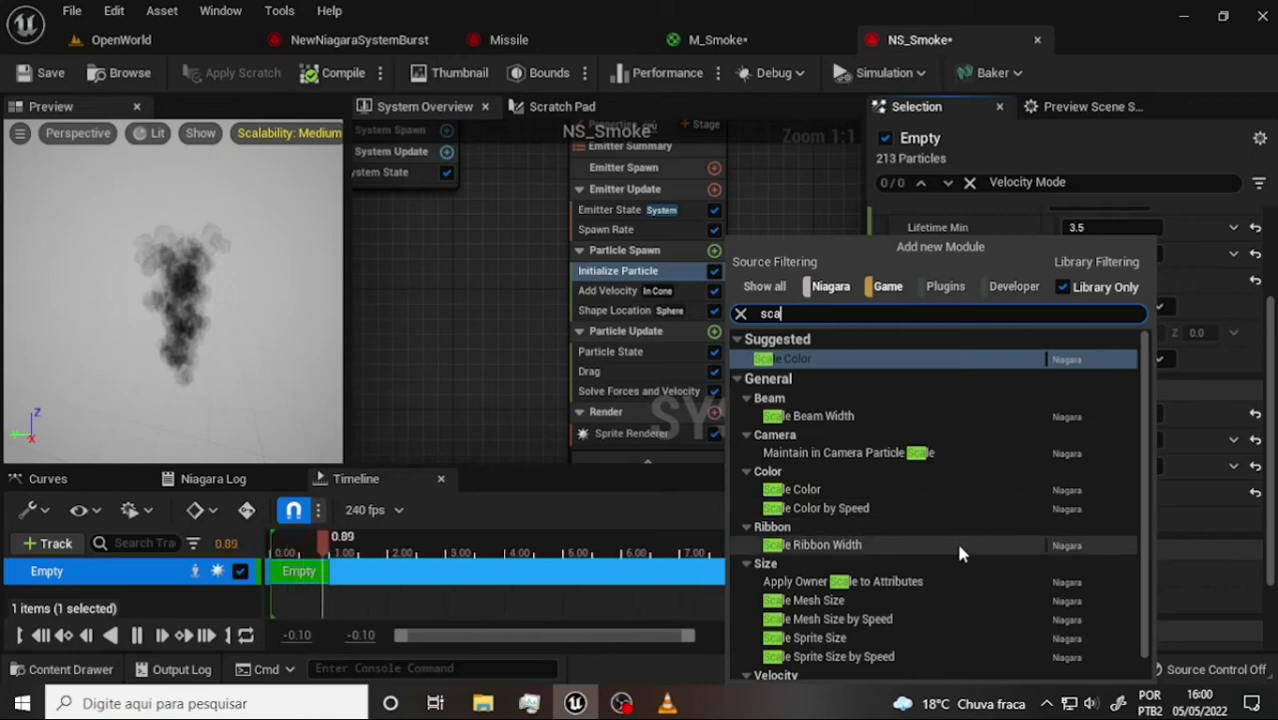
left_click(815, 637)
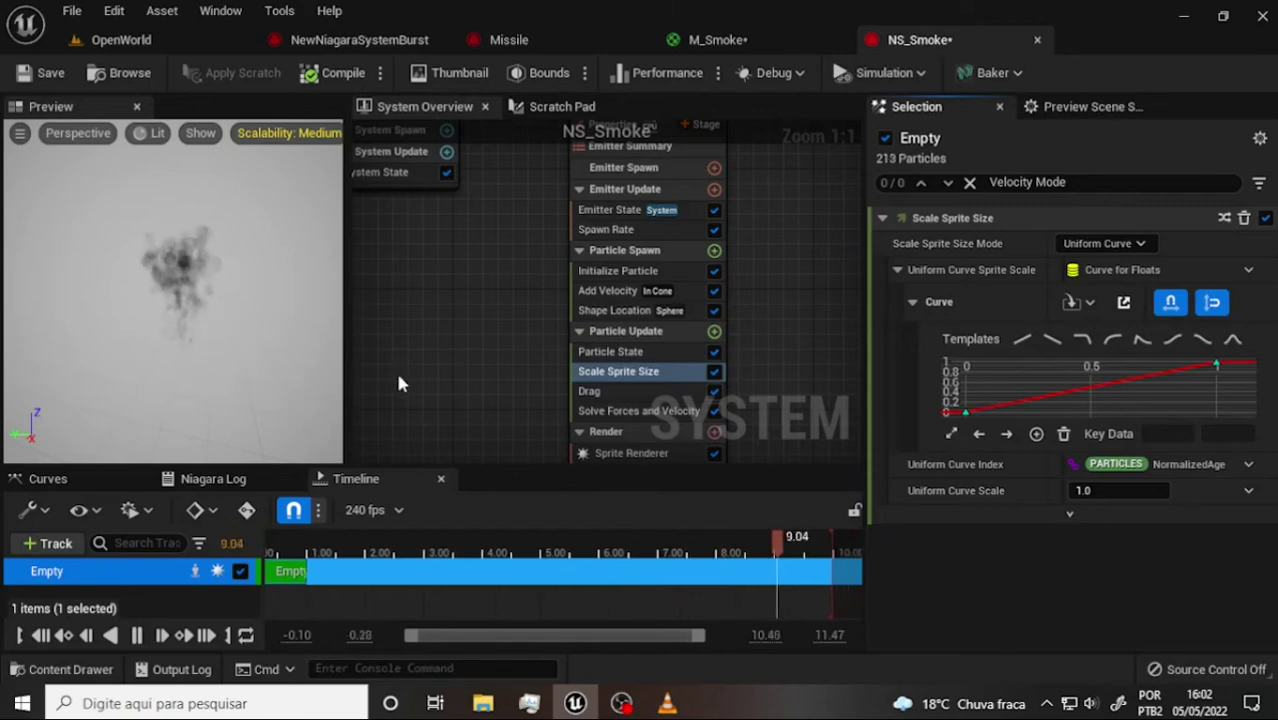
Step: Drag the size curve keys so it starts near 0.05 and ends near 0.8
mouse_move(1003, 411)
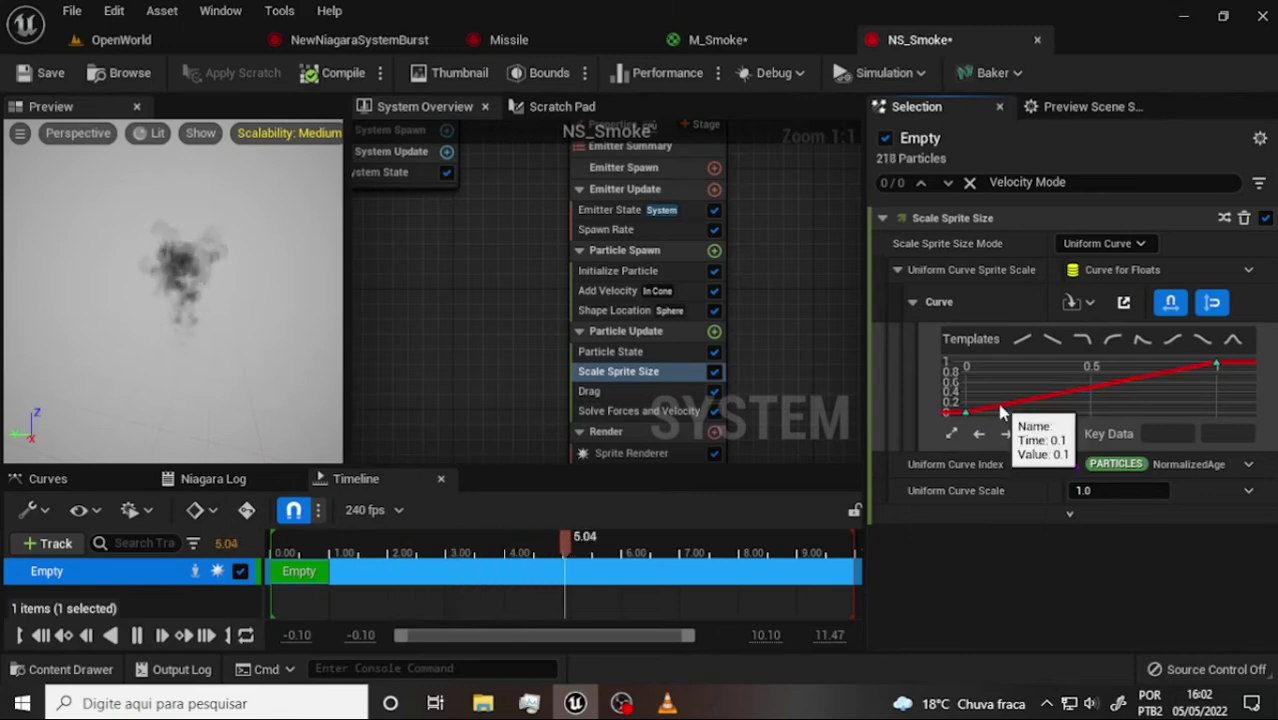
left_click(1001, 412)
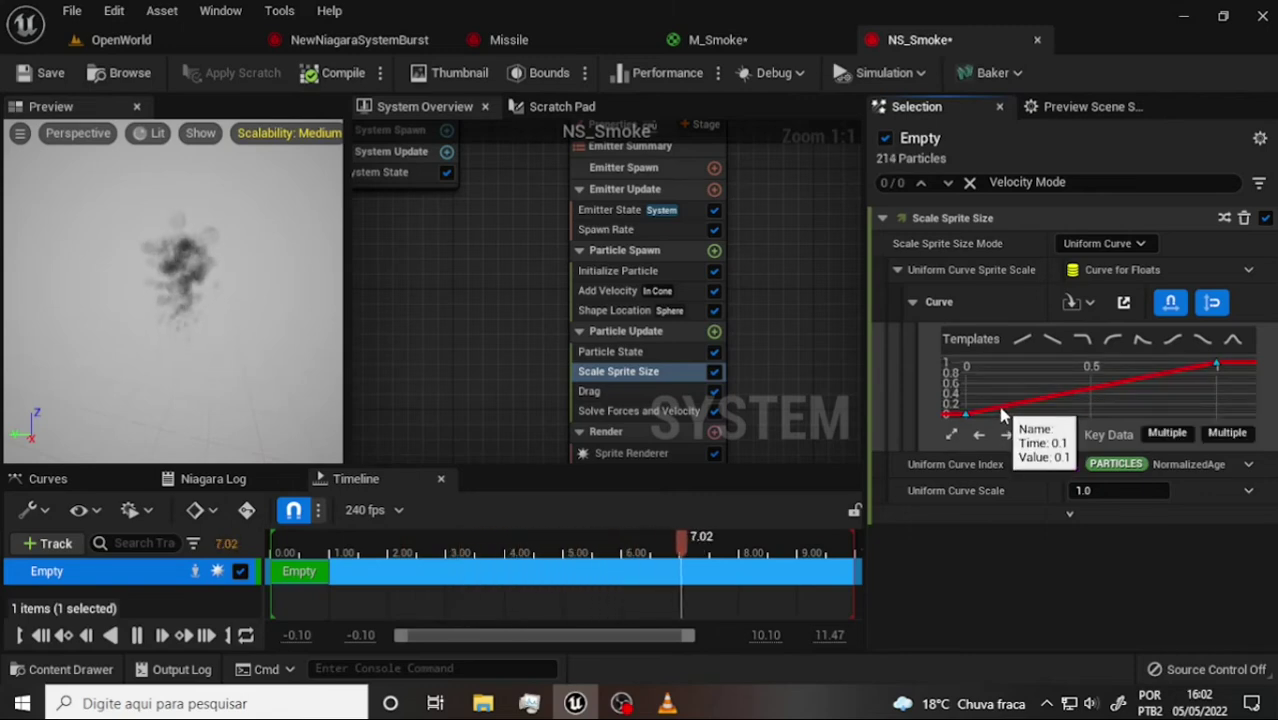
left_click(1029, 464)
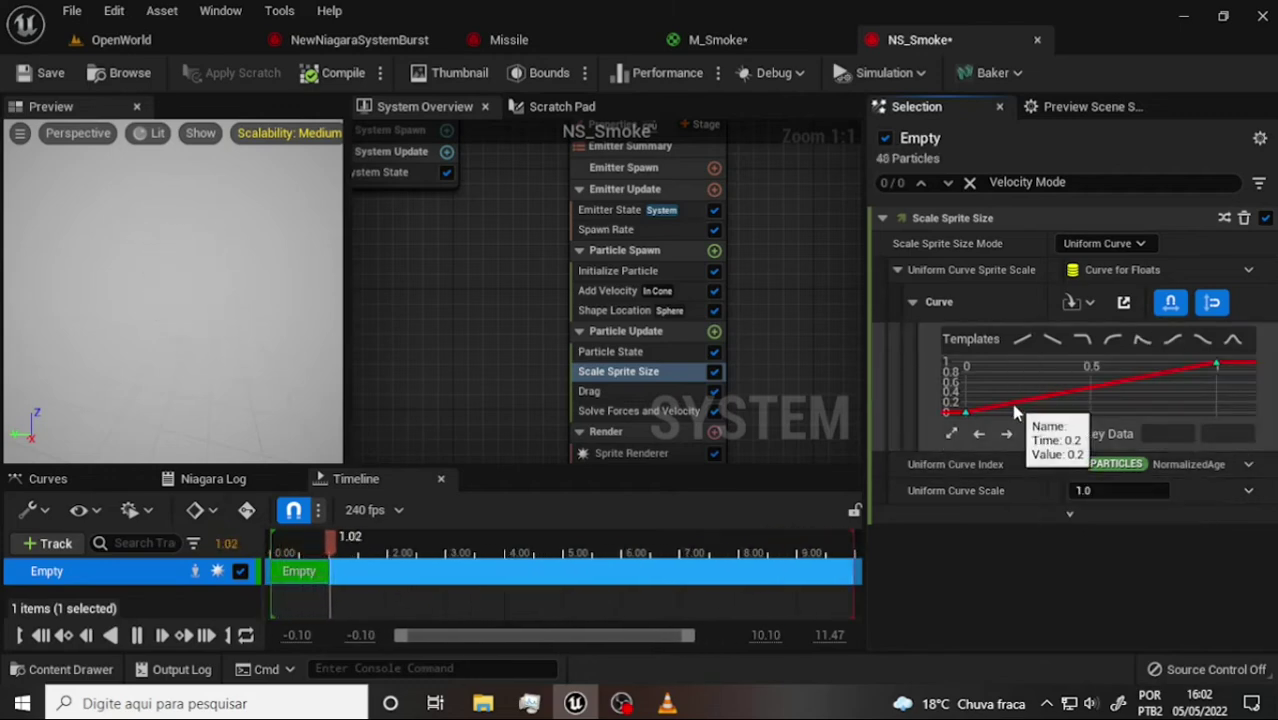
left_click(1012, 412)
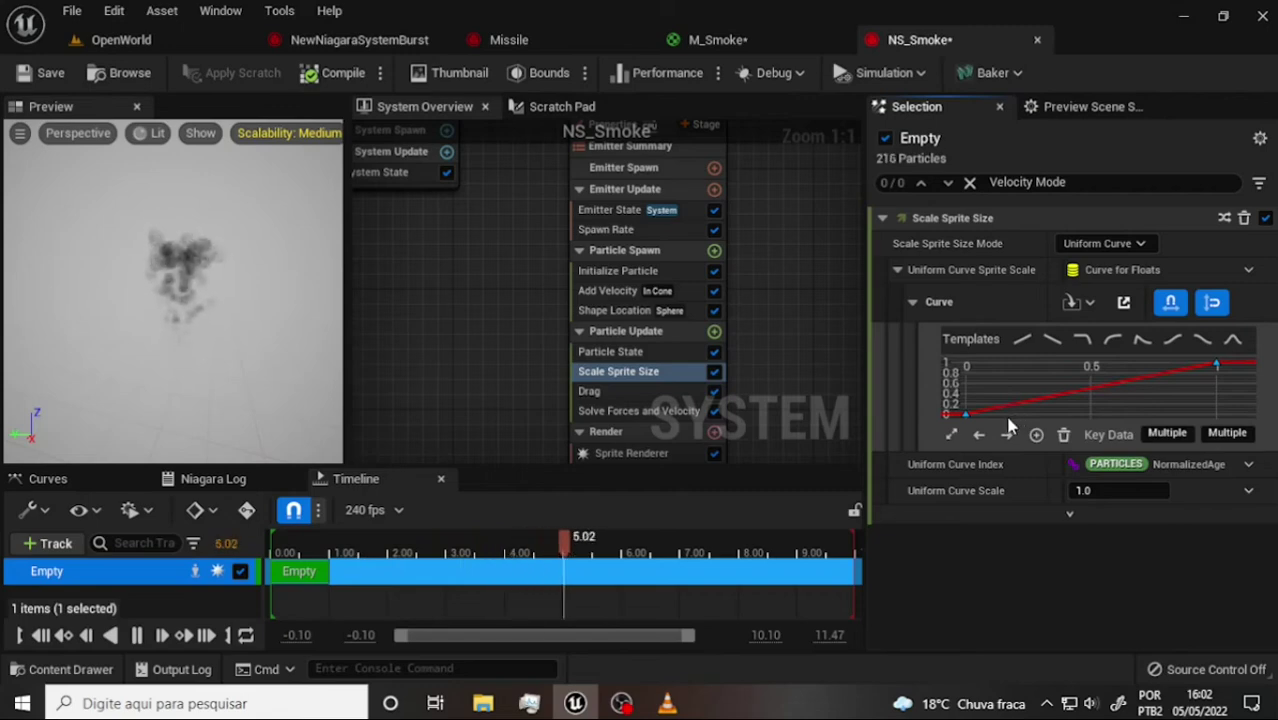
mouse_move(1004, 416)
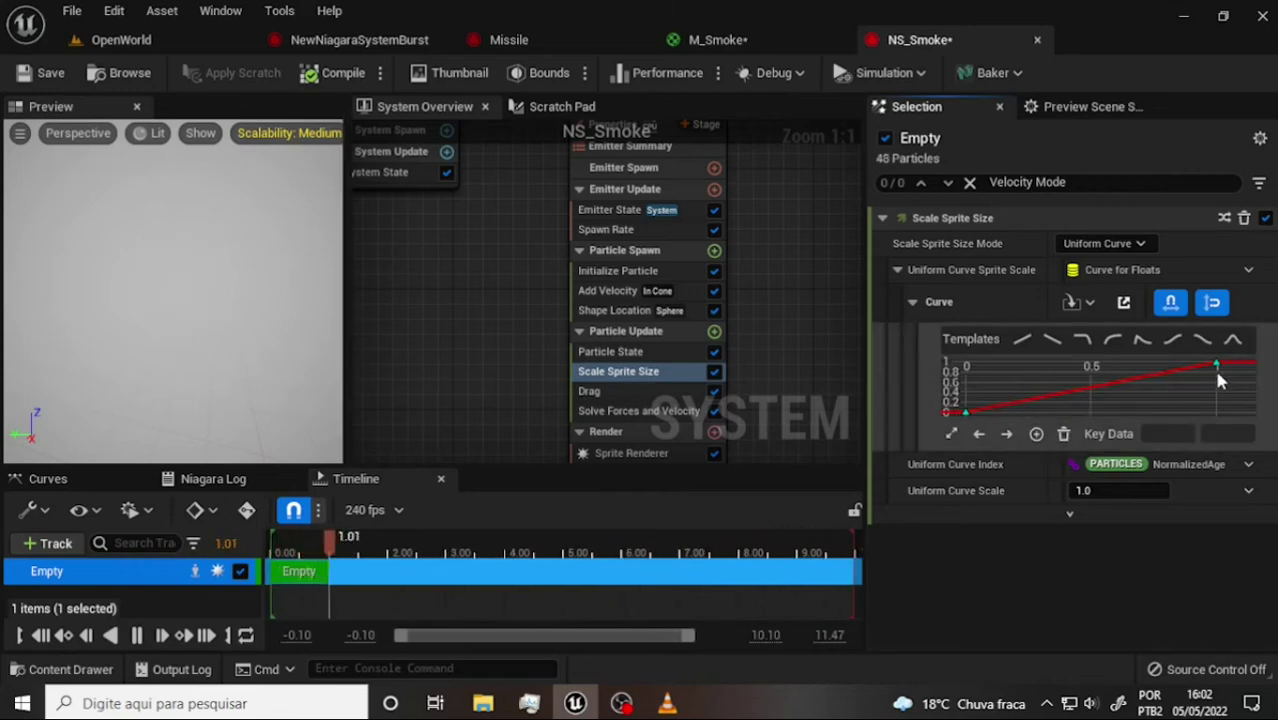
left_click_drag(963, 416, 963, 373)
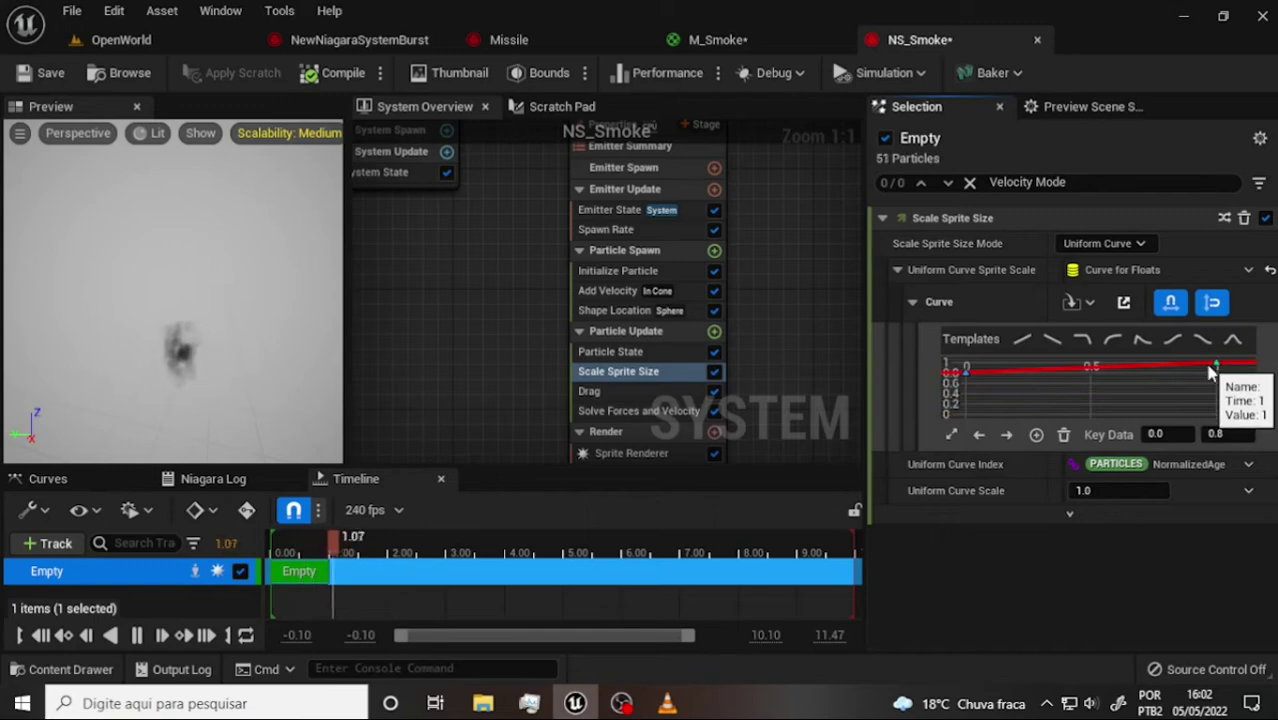
left_click_drag(1218, 366, 1221, 408)
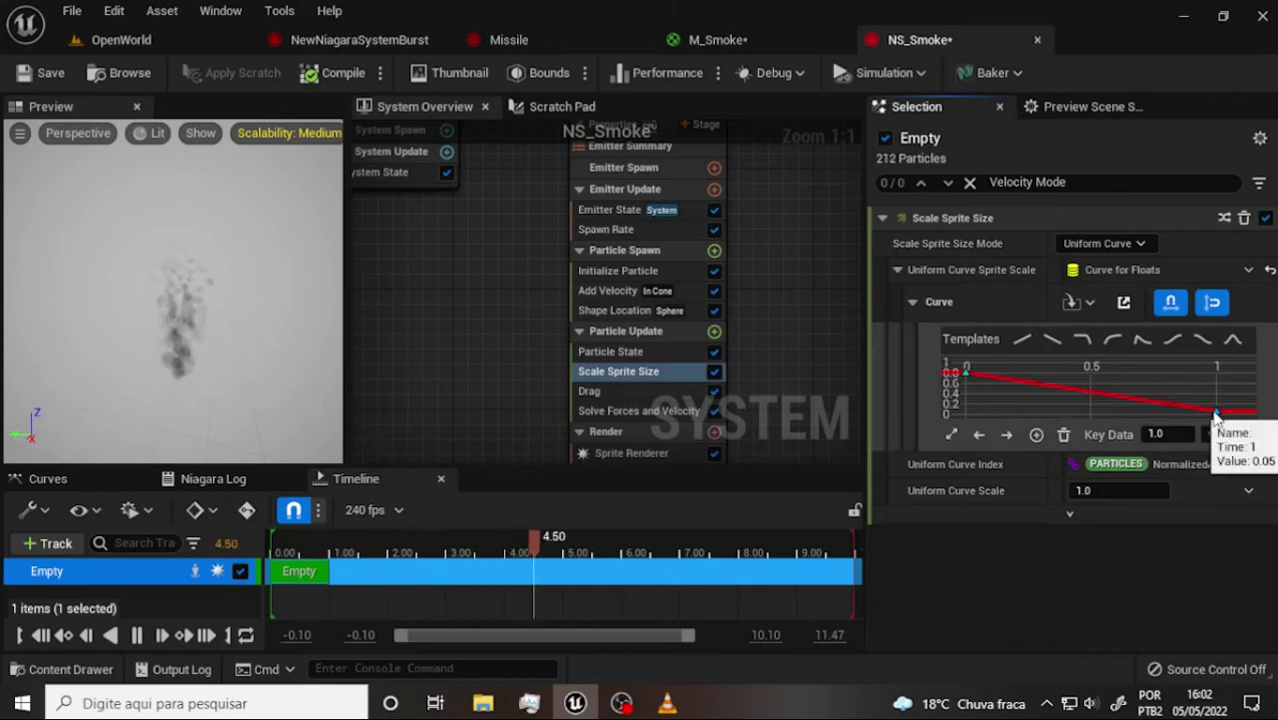
left_click_drag(1216, 412, 1211, 388)
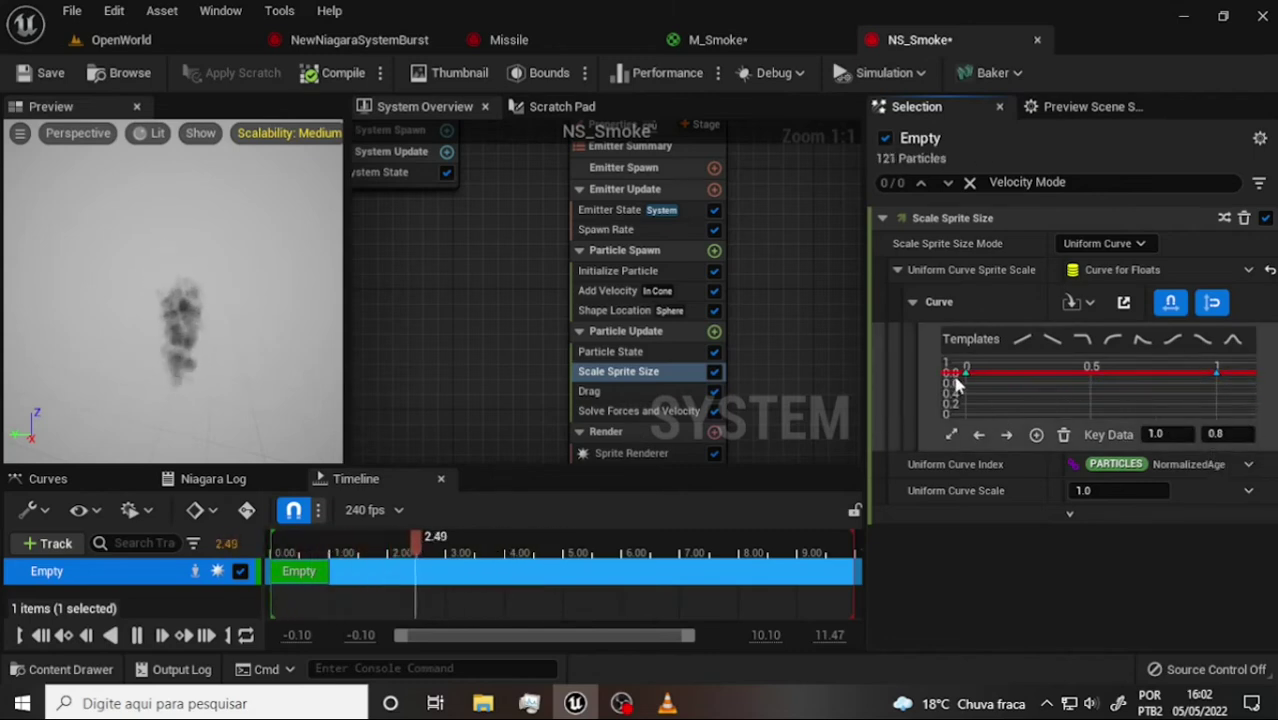
left_click_drag(965, 372, 965, 402)
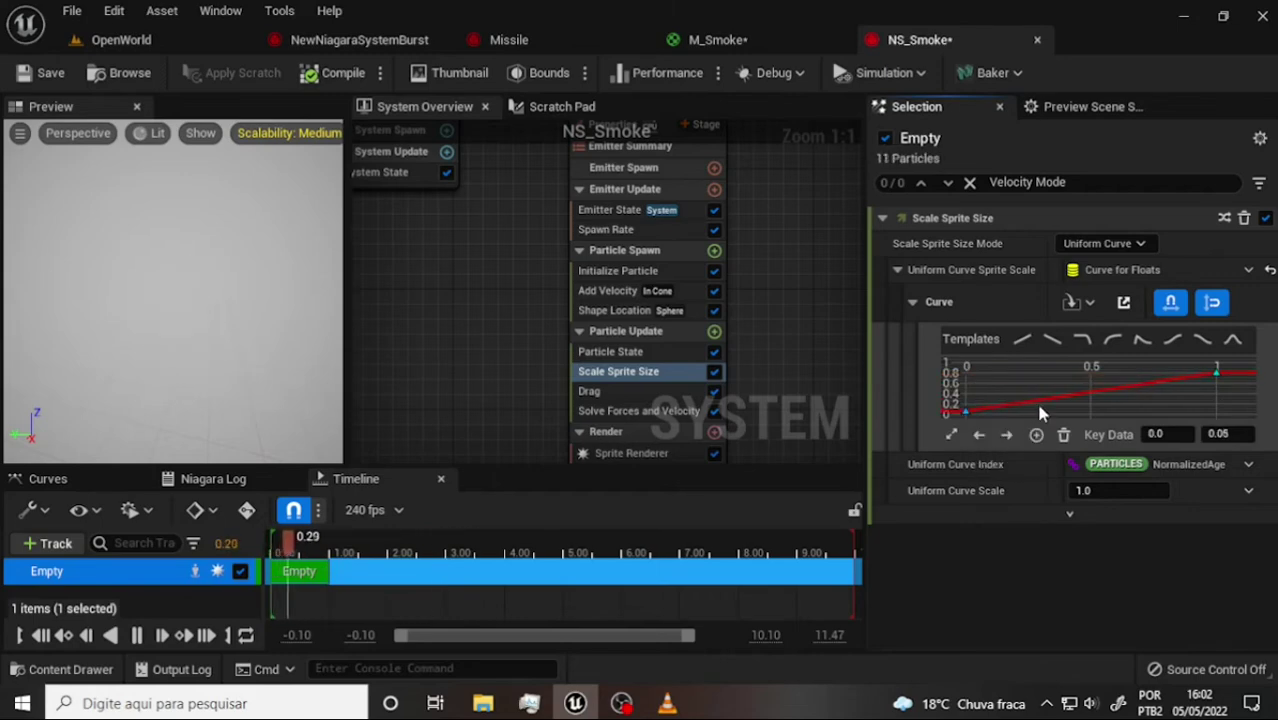
left_click(621, 703)
left_click(1270, 551)
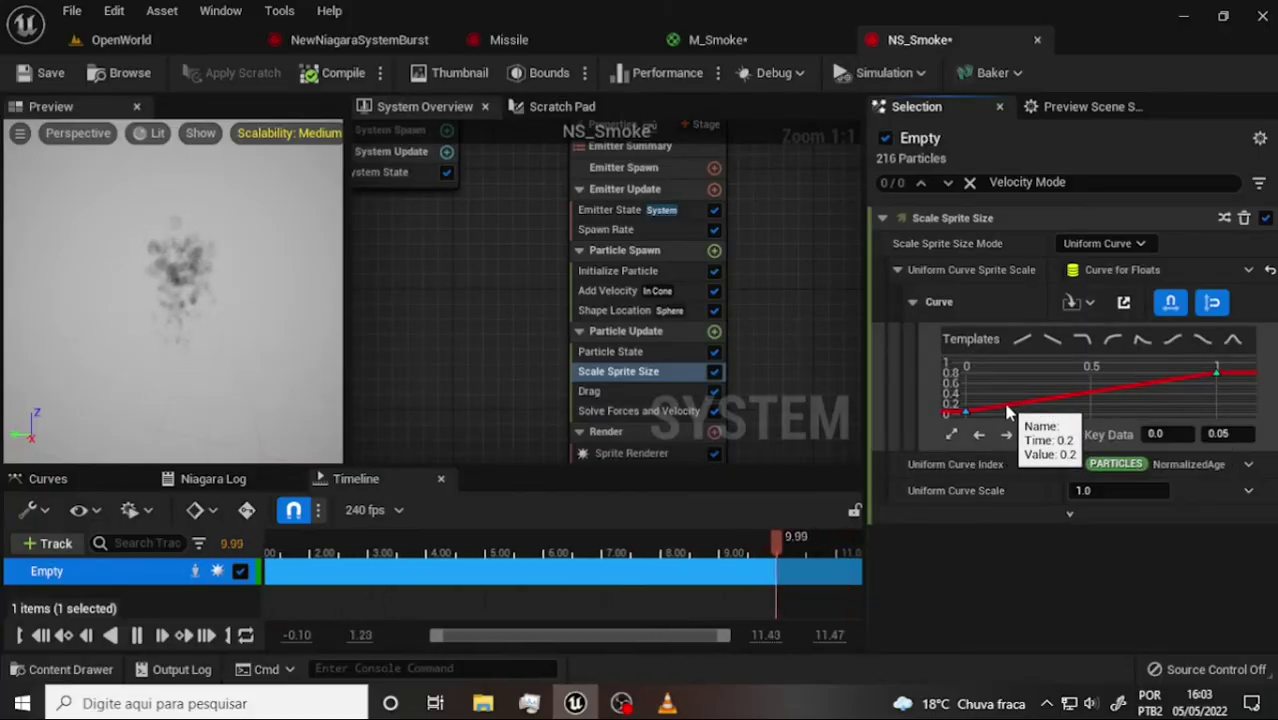
left_click(1009, 412)
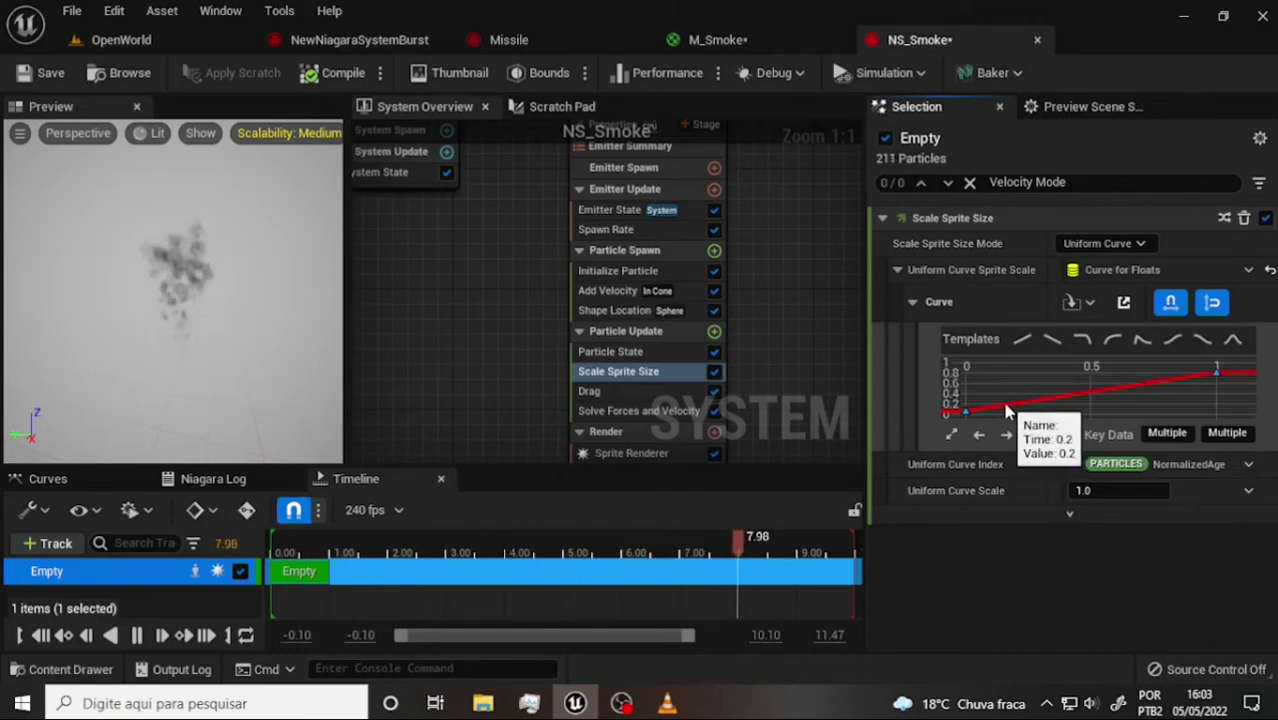
Step: Add a size curve key at time 0.1 with value 0.75
right_click(1006, 409)
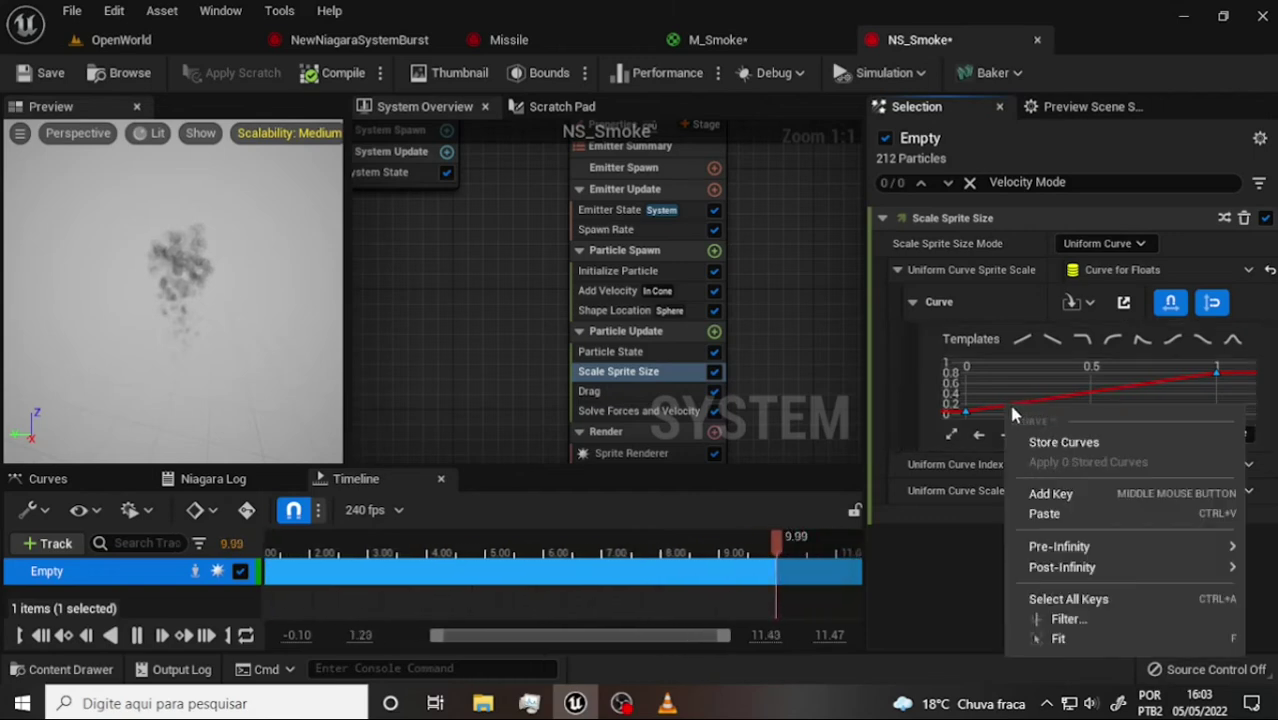
left_click(1058, 493)
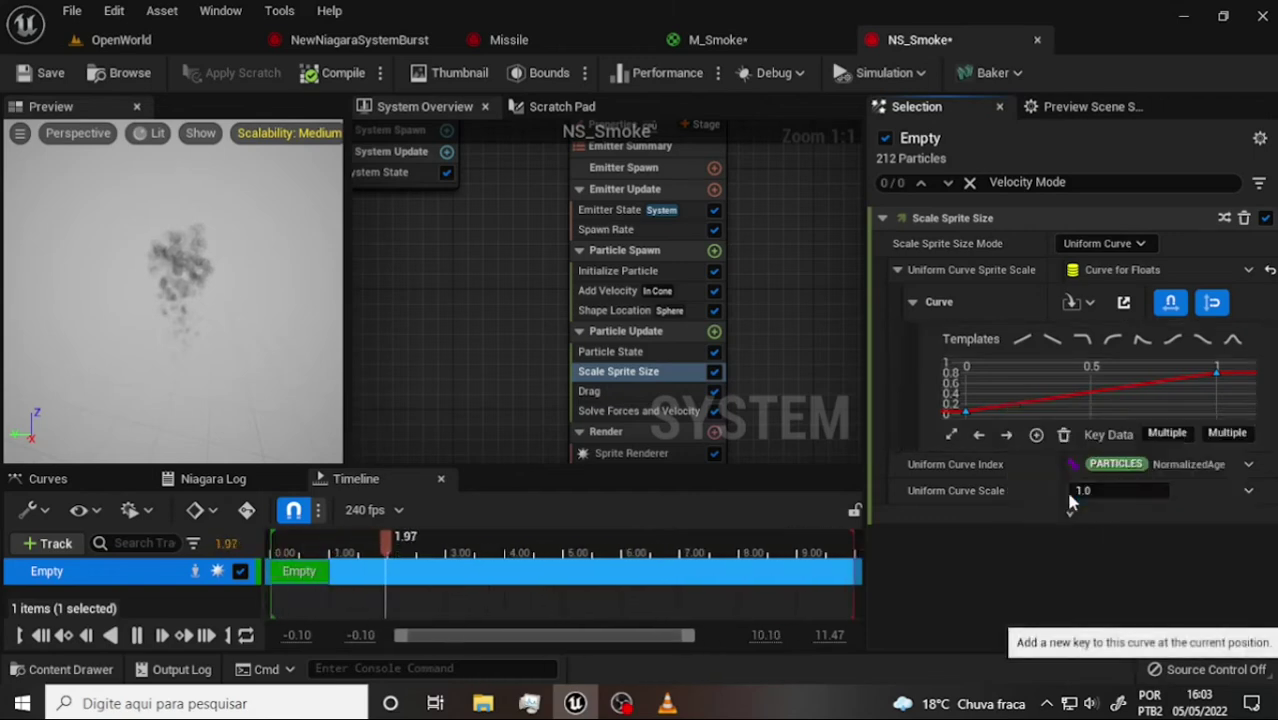
left_click_drag(1015, 407, 995, 390)
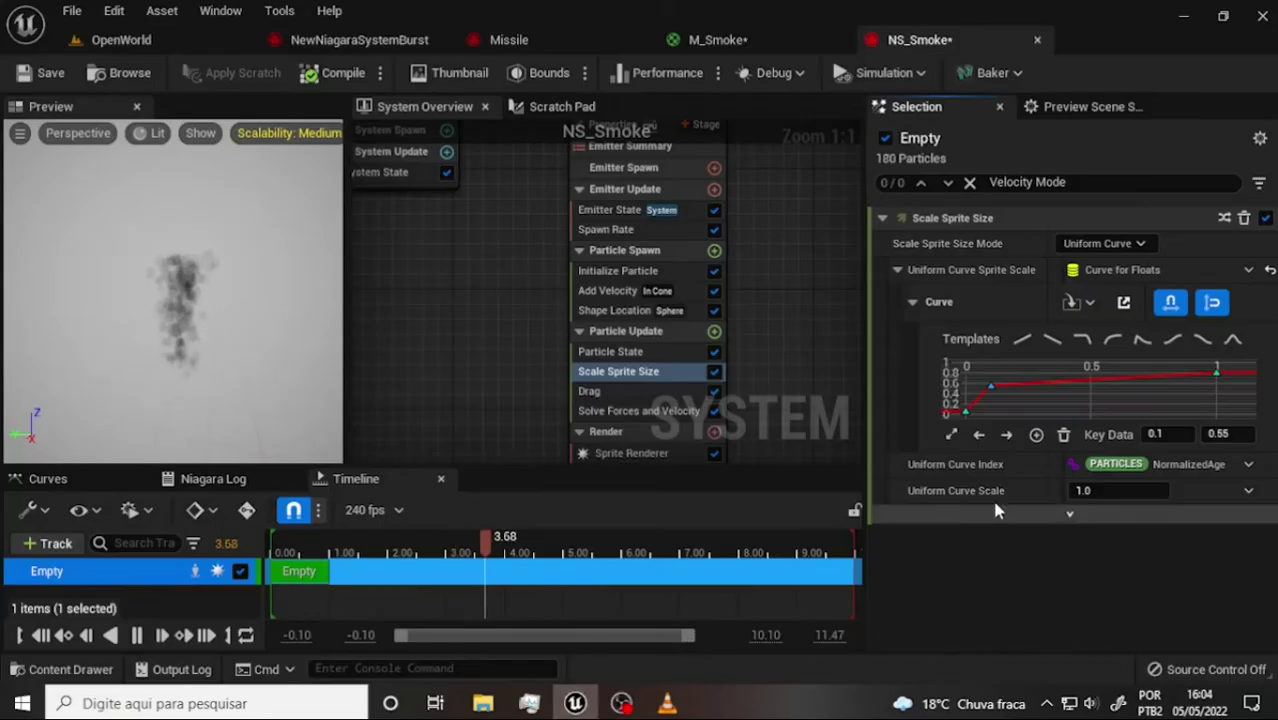
left_click_drag(991, 386, 993, 378)
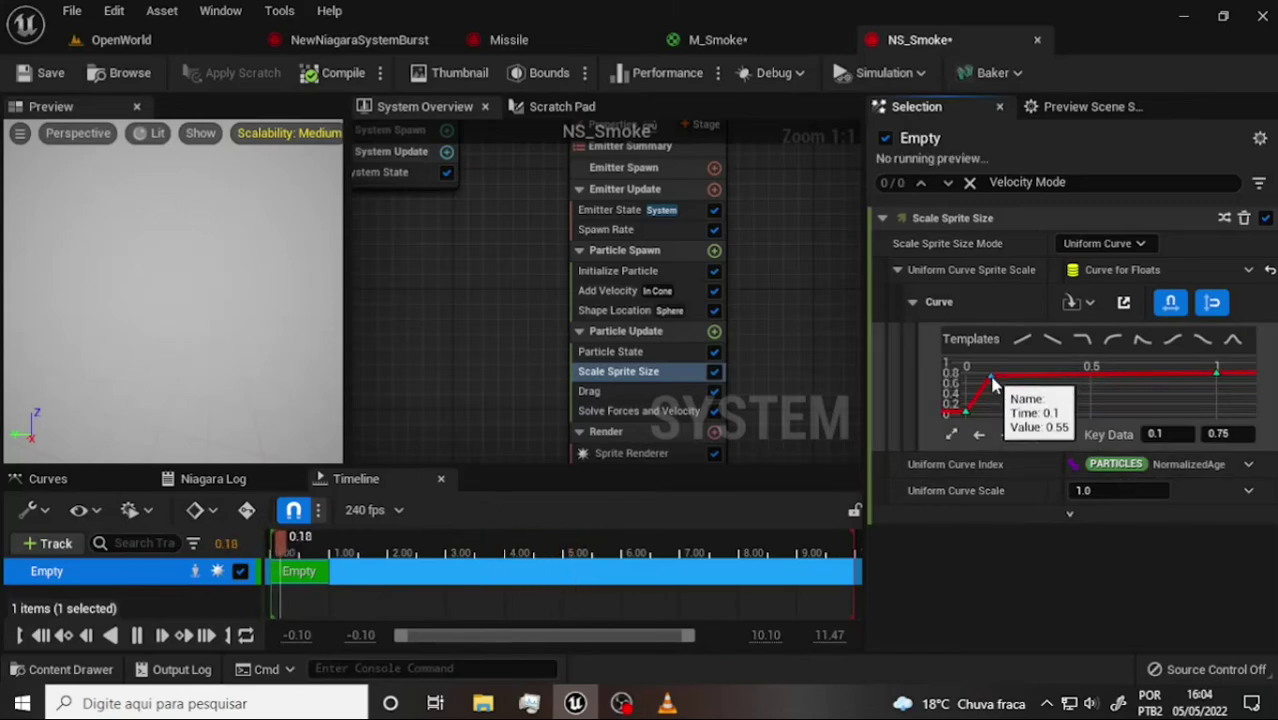
Step: Raise the curve's start key to 0.3 and set the end key value to 1
left_click(964, 414)
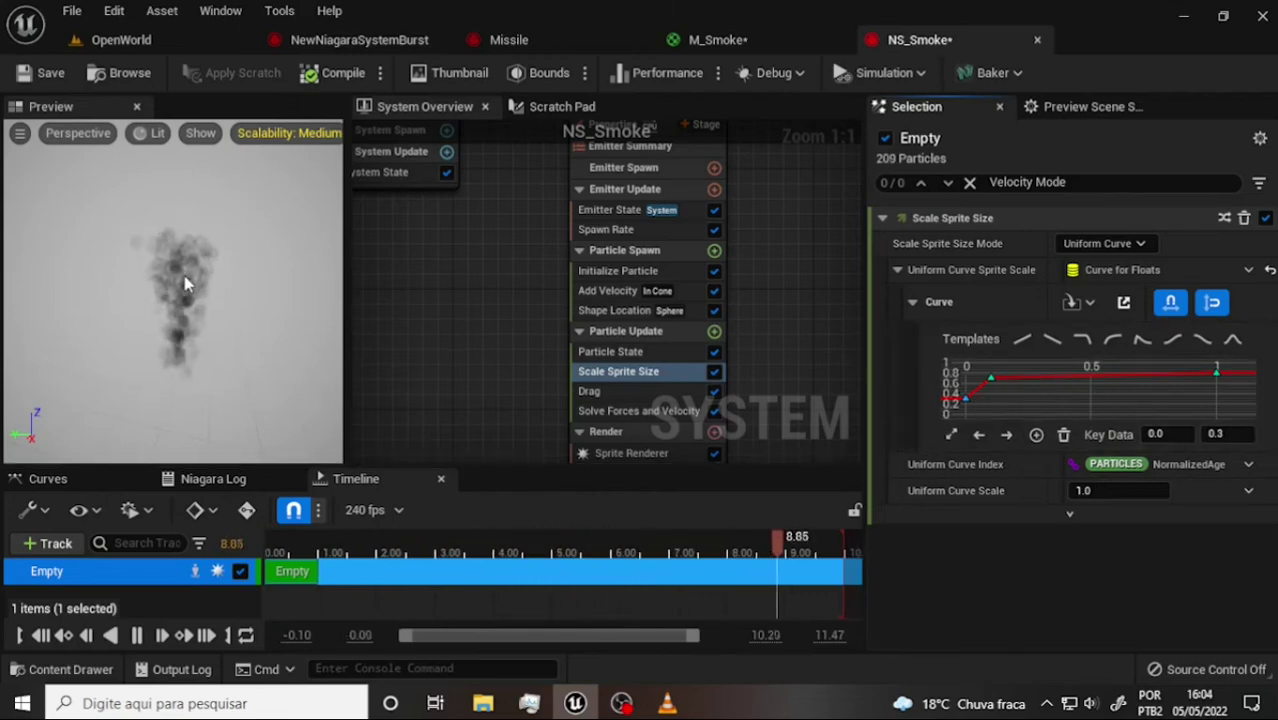
mouse_move(1218, 375)
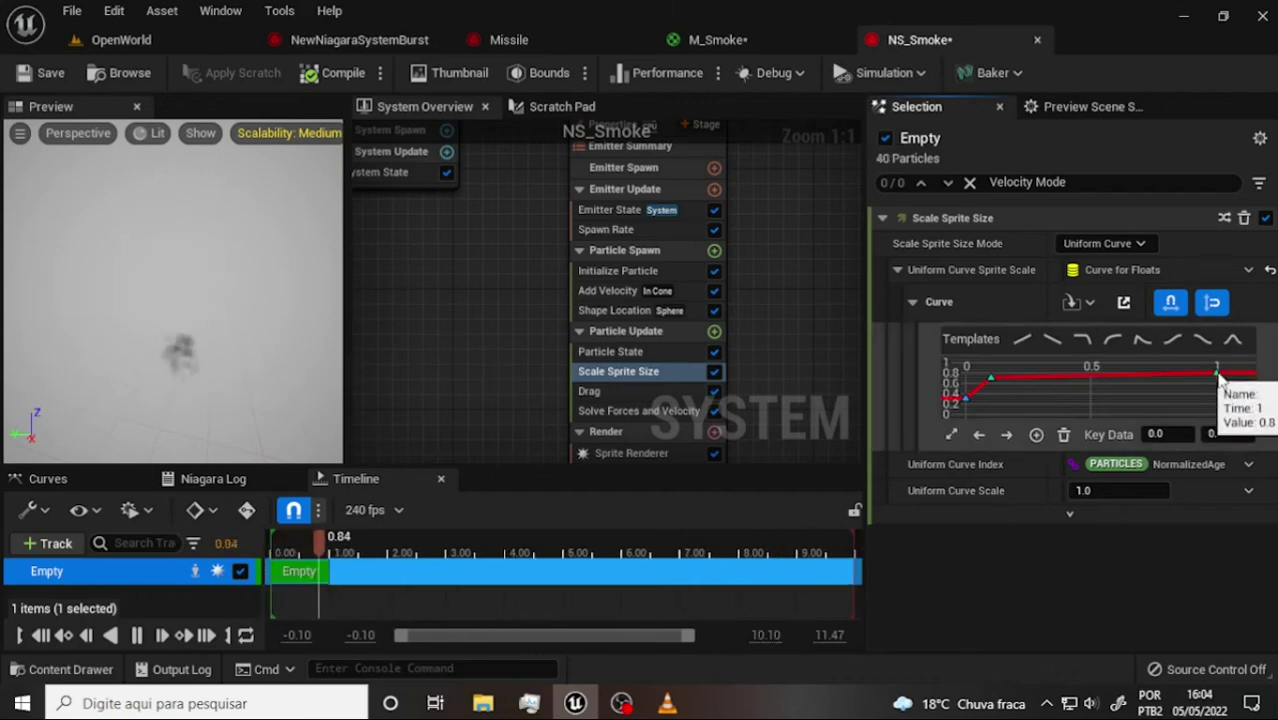
left_click_drag(1218, 375, 1218, 371)
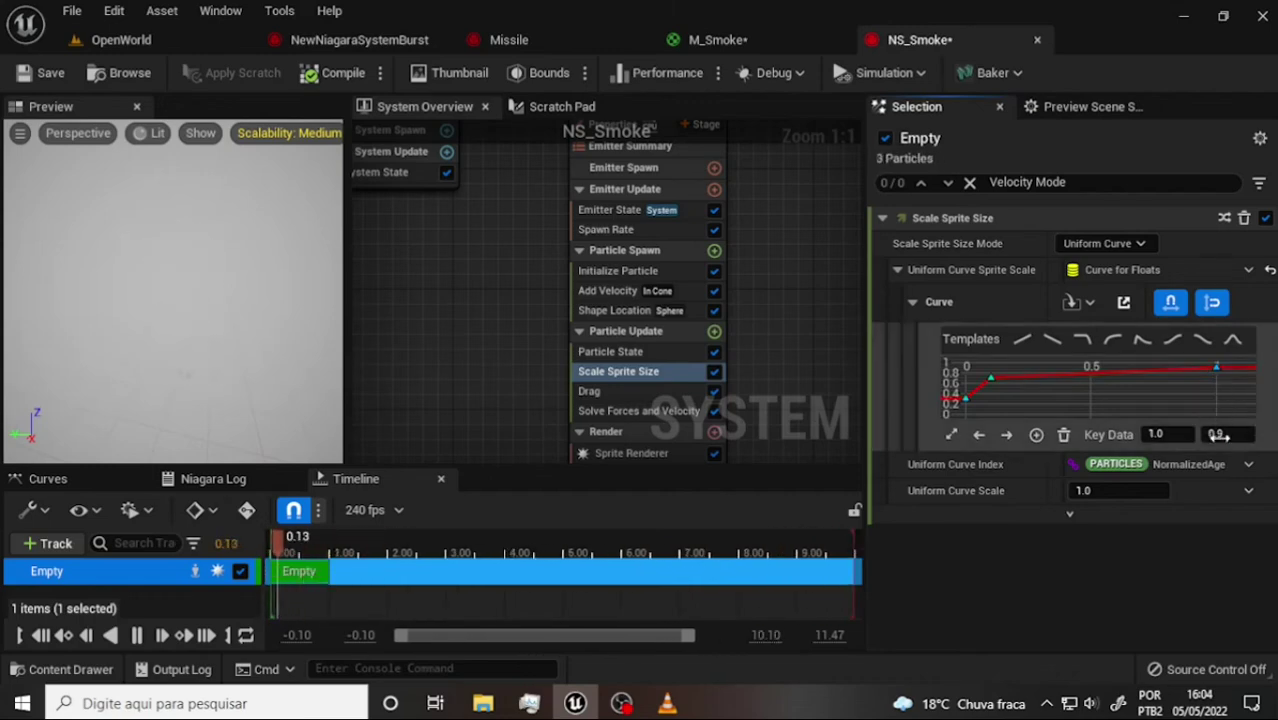
type("1")
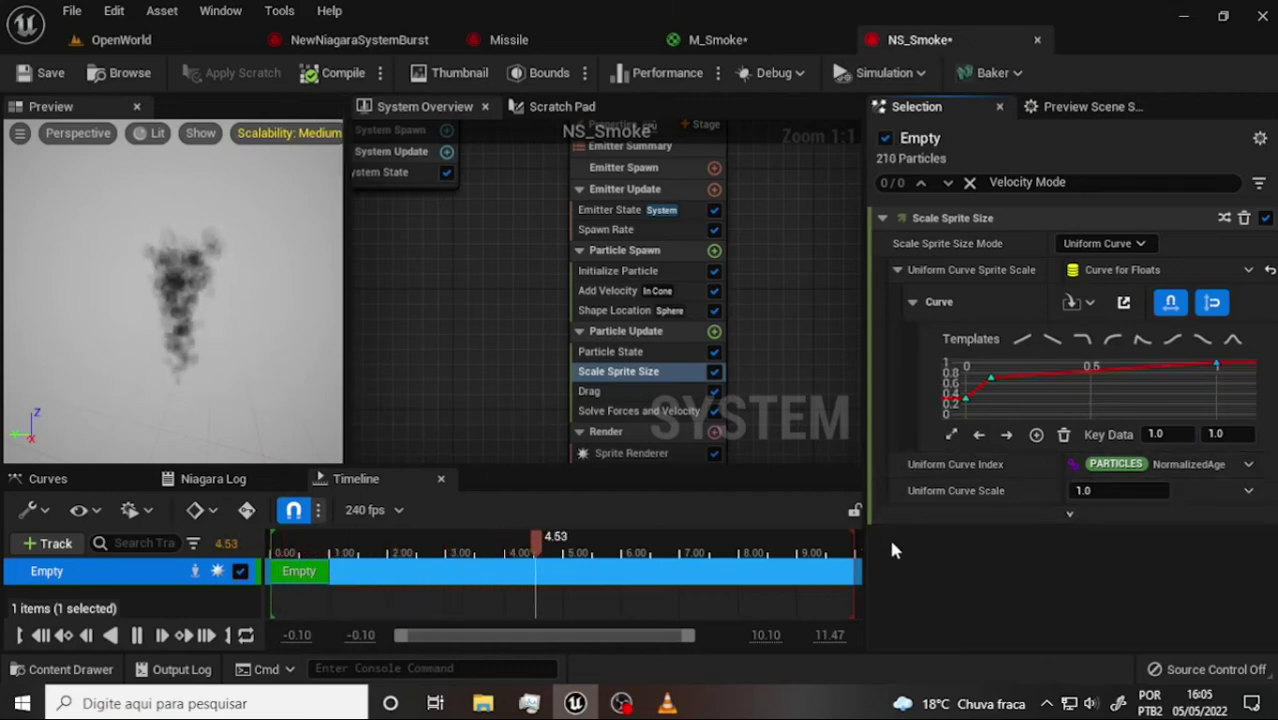
scroll(777, 280, "down", 3)
scroll(777, 275, "up", 3)
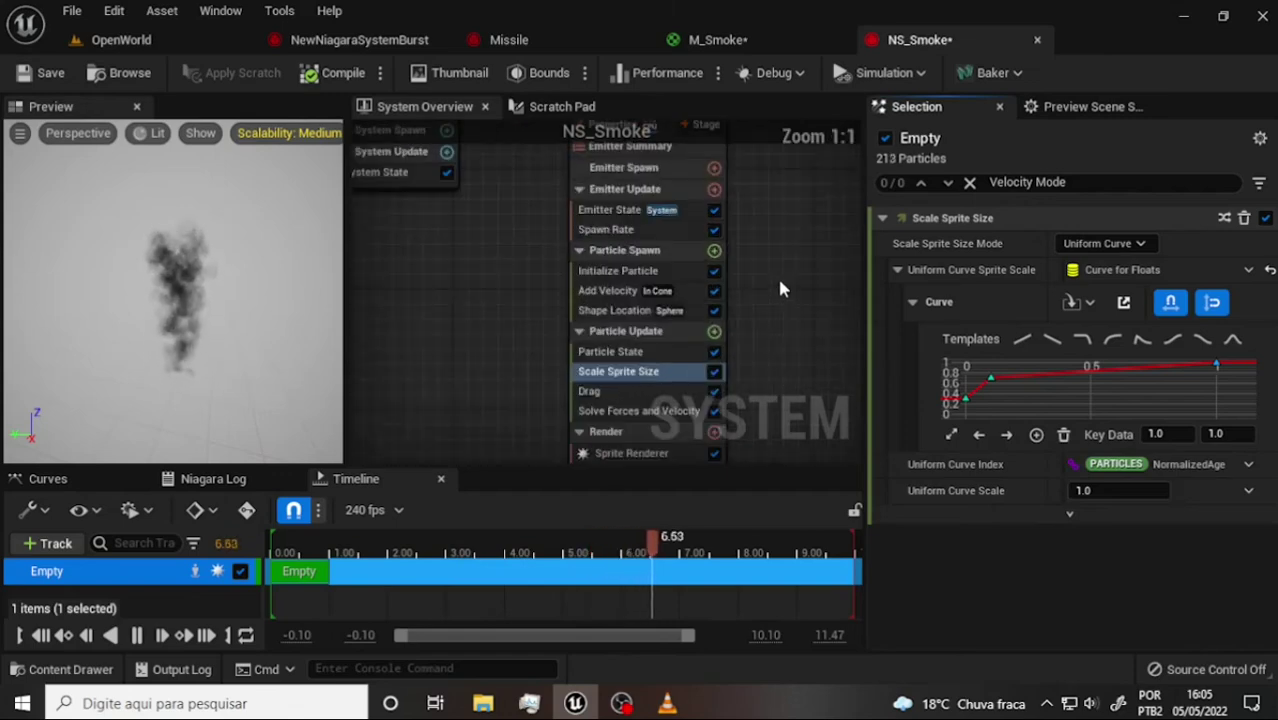
right_click_drag(784, 280, 778, 190)
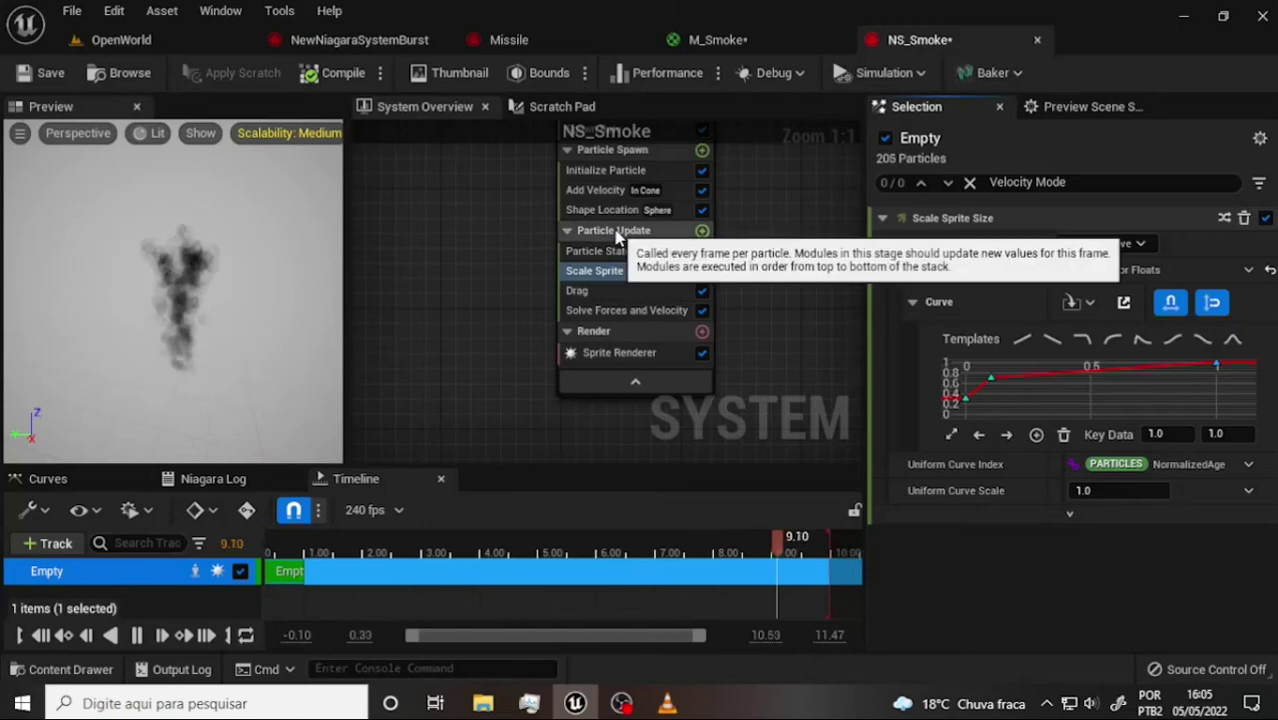
Step: Add a Scale Color module via a 'col' search and expand its advanced RGB/Alpha options
left_click(630, 231)
left_click(702, 231)
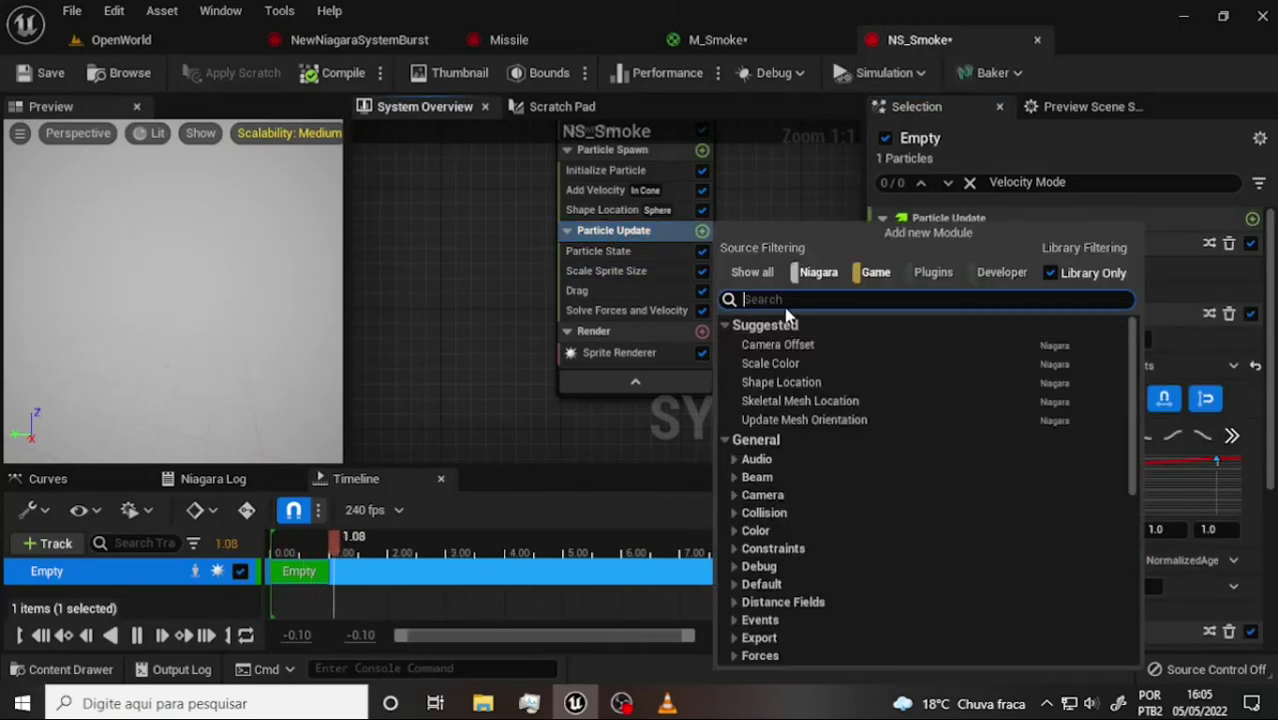
type("sa")
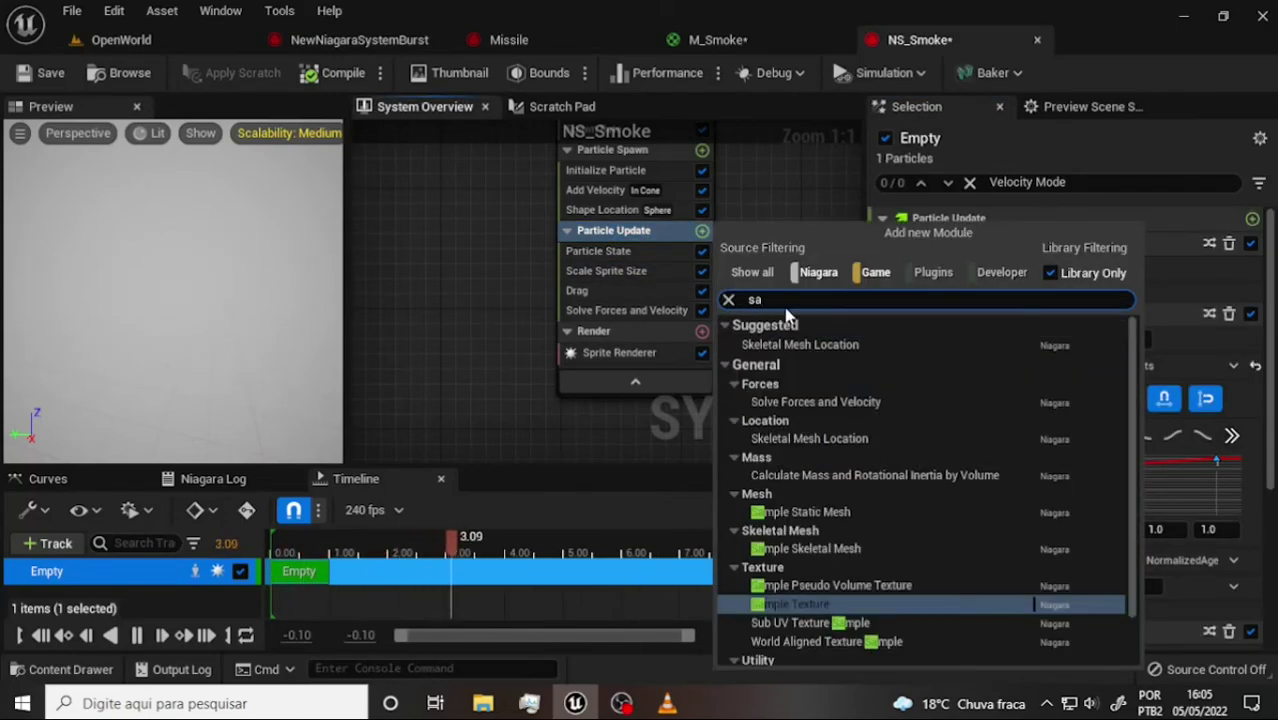
key("BackSpace")
key("BackSpace")
type("col")
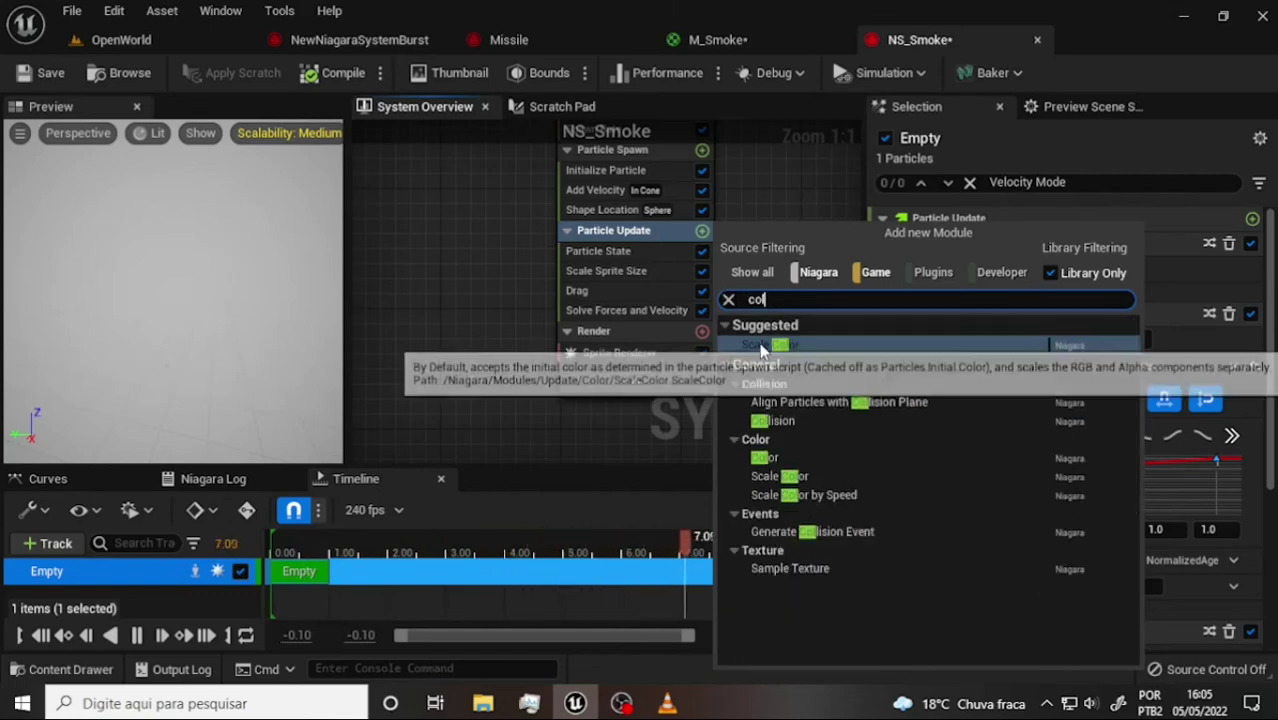
left_click(760, 344)
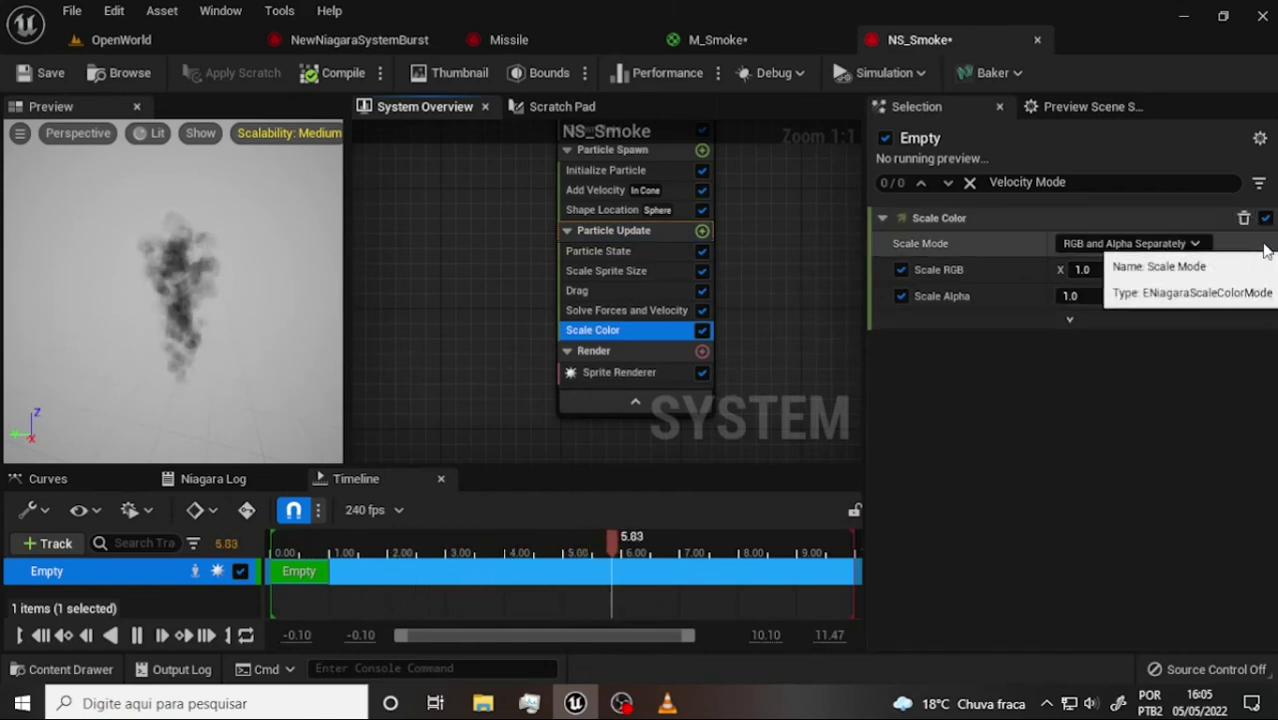
left_click(1069, 319)
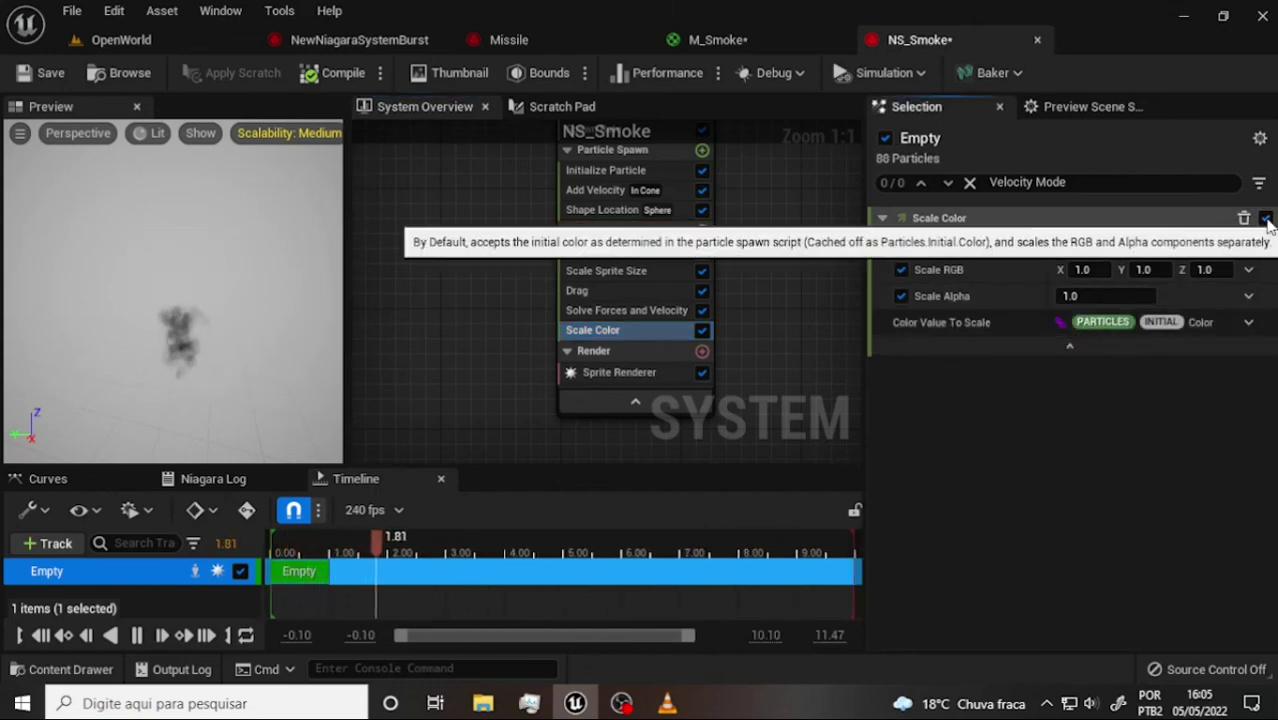
left_click(1259, 184)
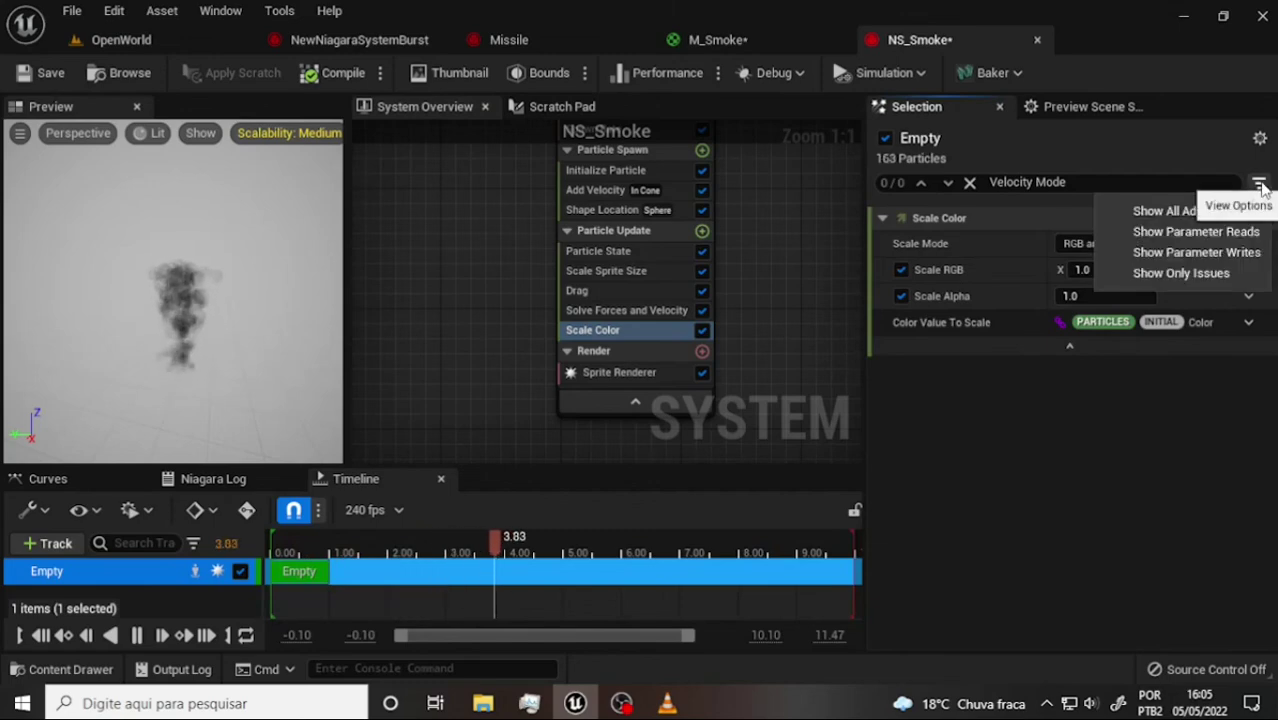
left_click(1203, 298)
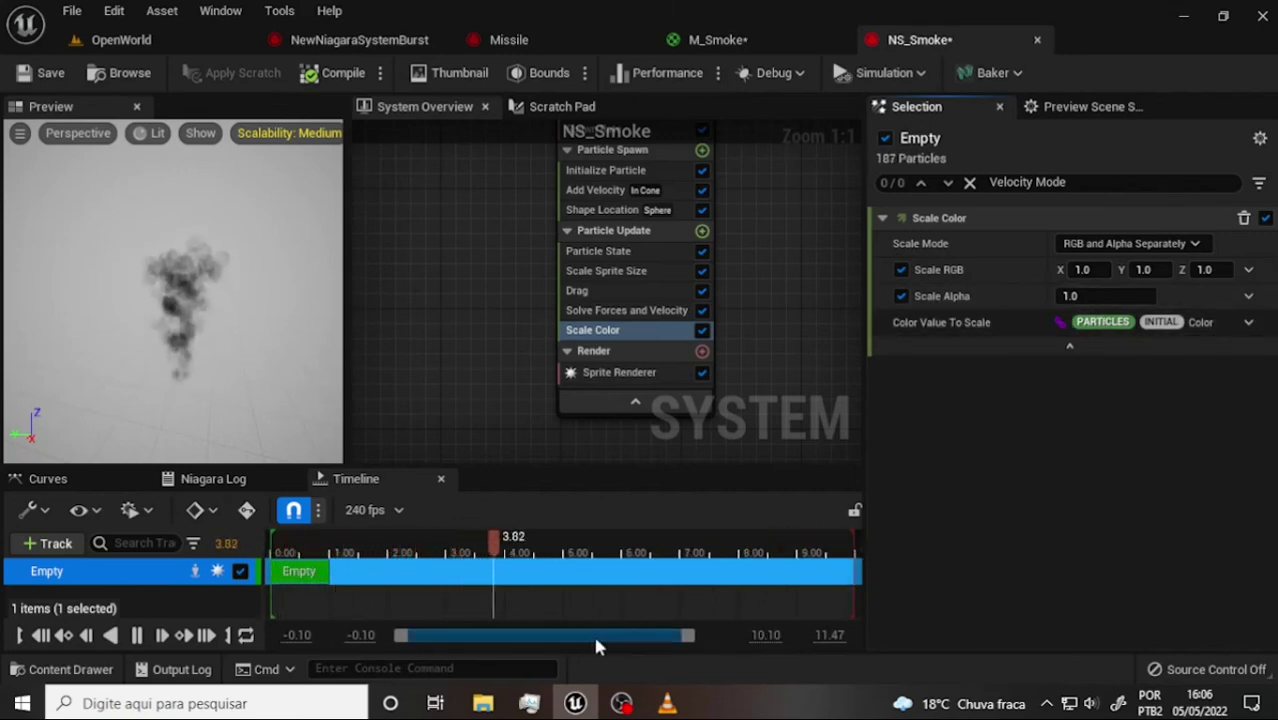
Step: Run File > Save All to save NS_Smoke, M_Smoke and the other modified assets
left_click(667, 703)
left_click(667, 703)
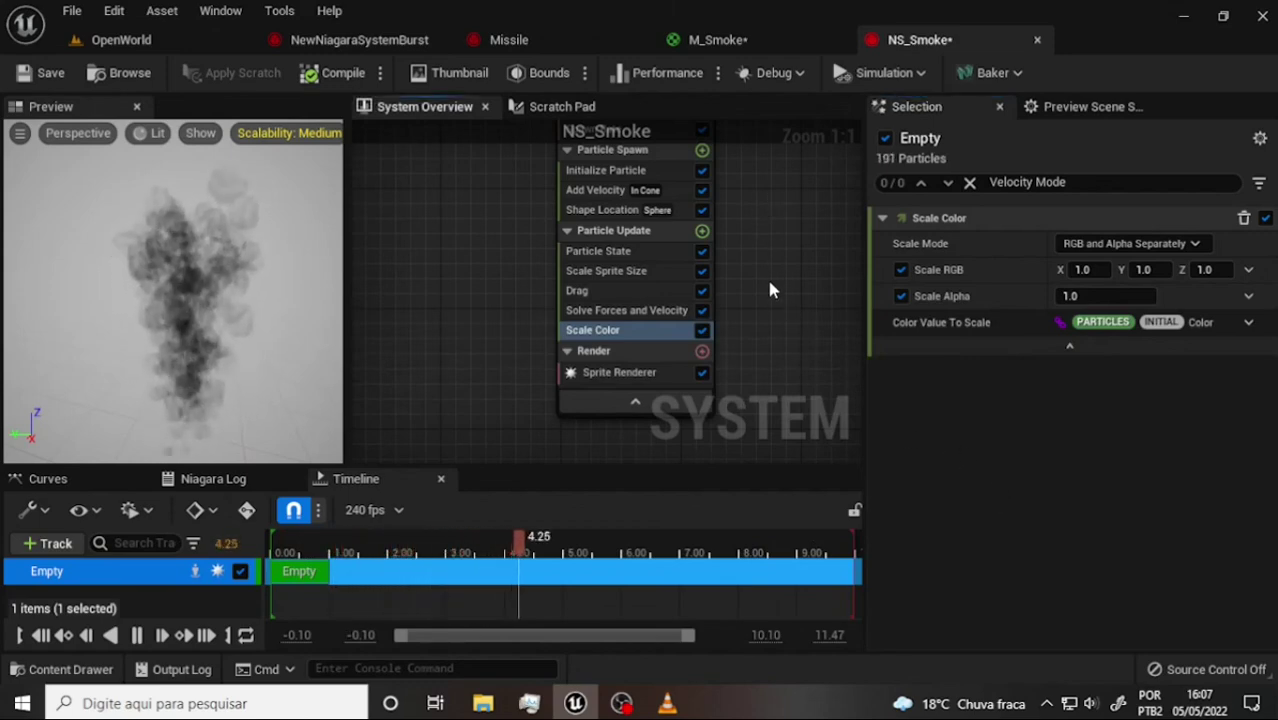
right_click_drag(746, 242, 770, 451)
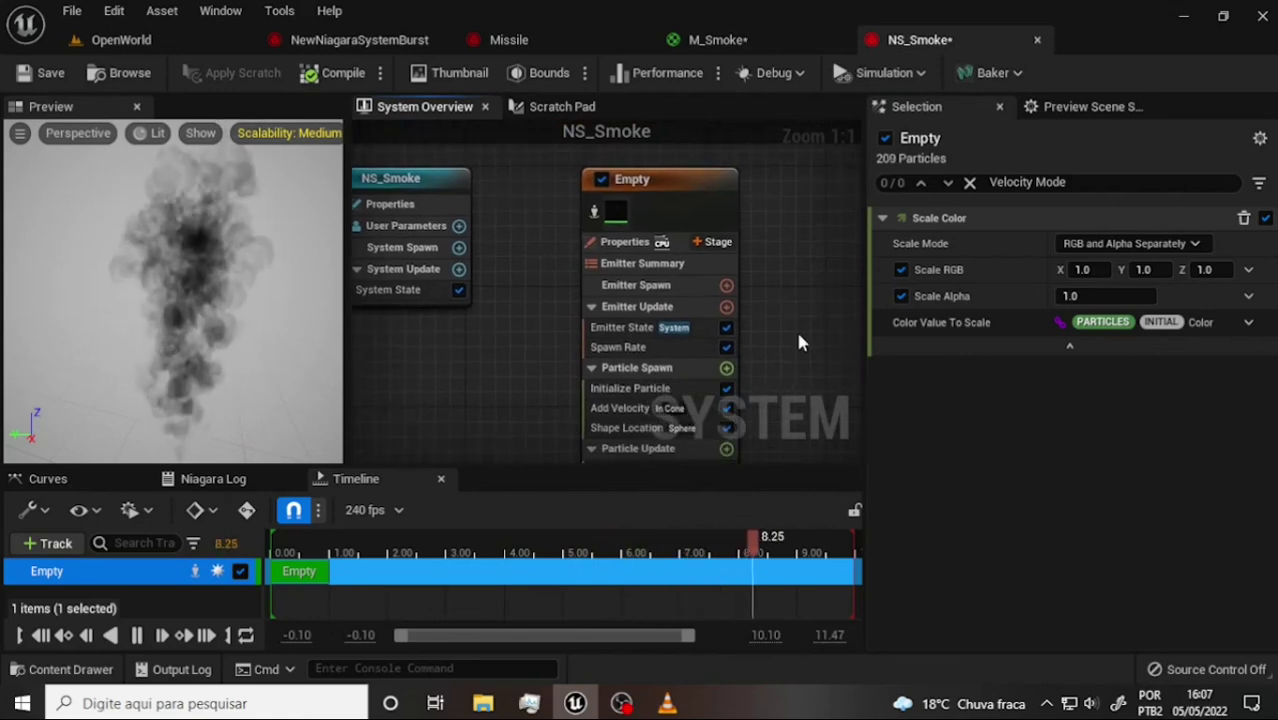
scroll(808, 308, "down", 3)
scroll(804, 293, "up", 2)
right_click_drag(804, 293, 800, 248)
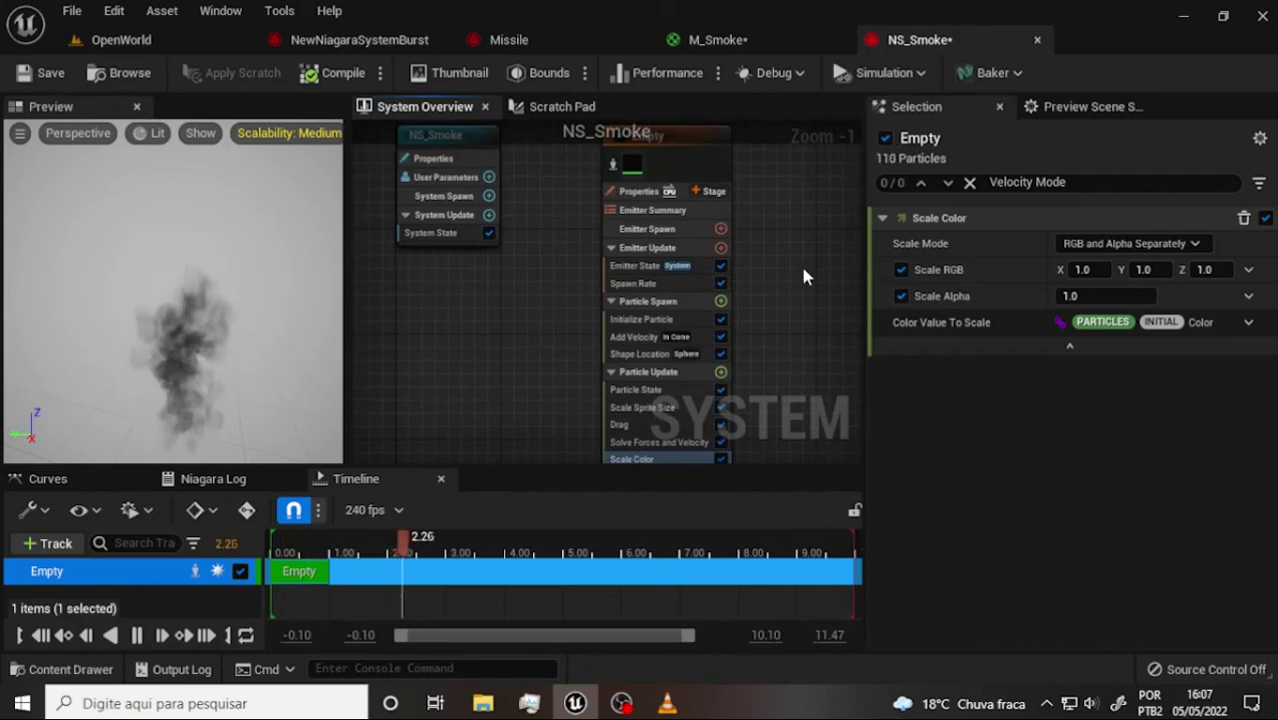
left_click(75, 12)
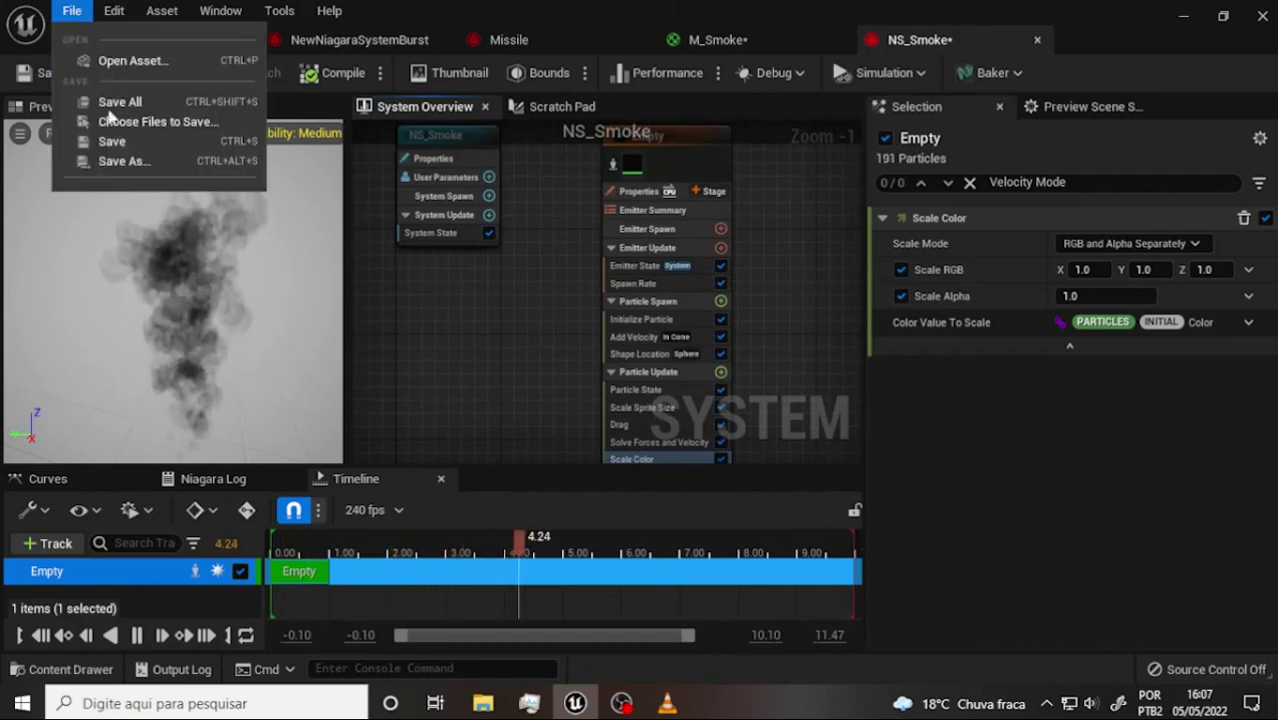
left_click(108, 101)
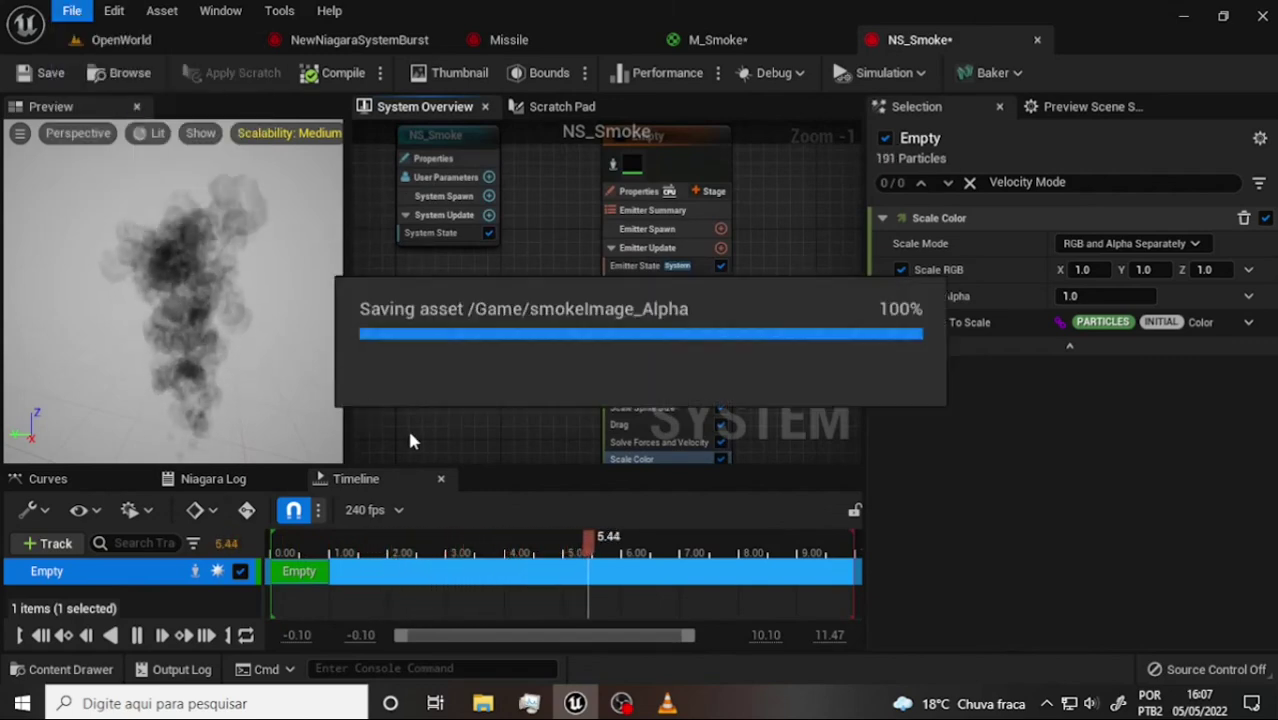